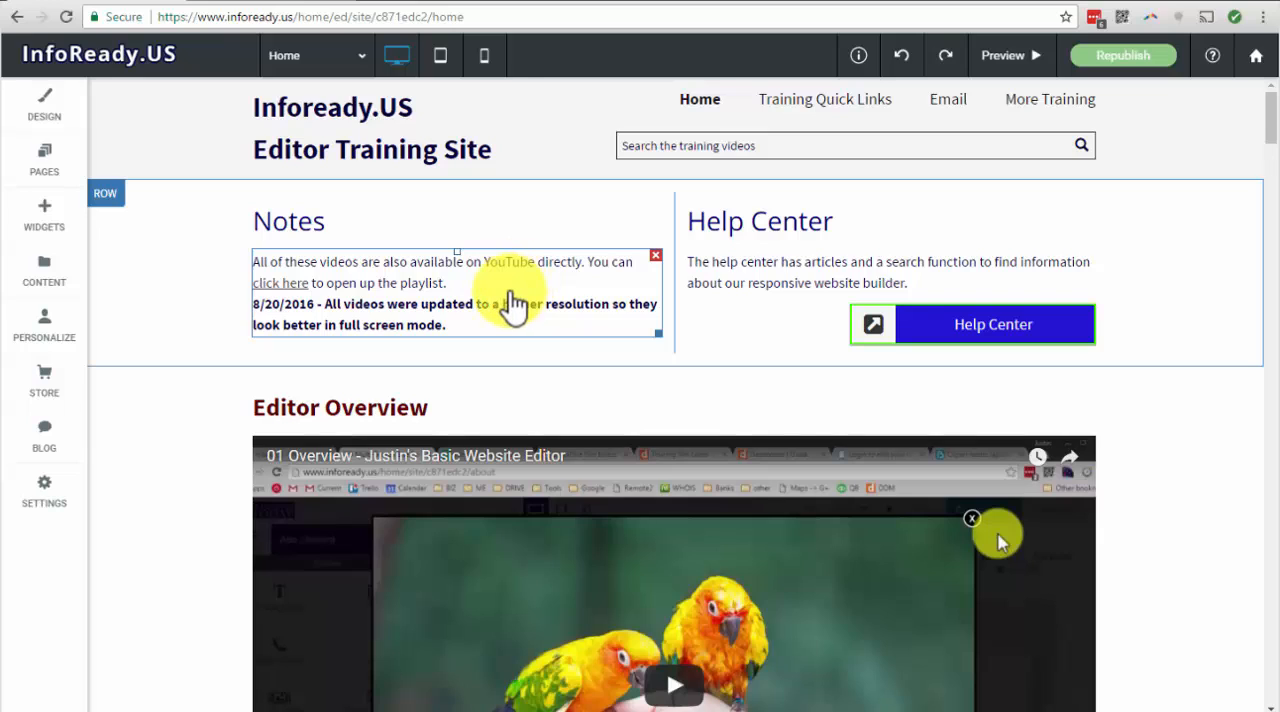
Append the words "Click Here" to the end of the bold 8/20/2016 note in the Notes text
{"action": "left_click", "coordinate": [509, 291]}
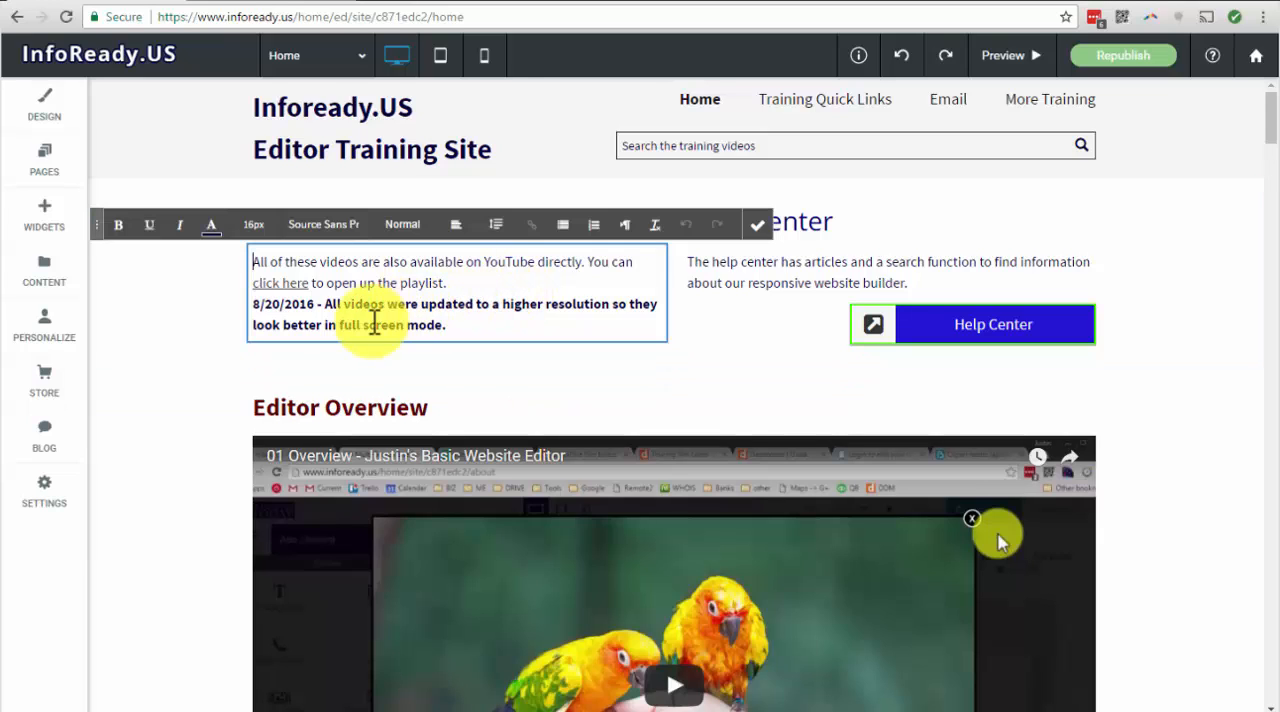
{"action": "left_click", "coordinate": [342, 306]}
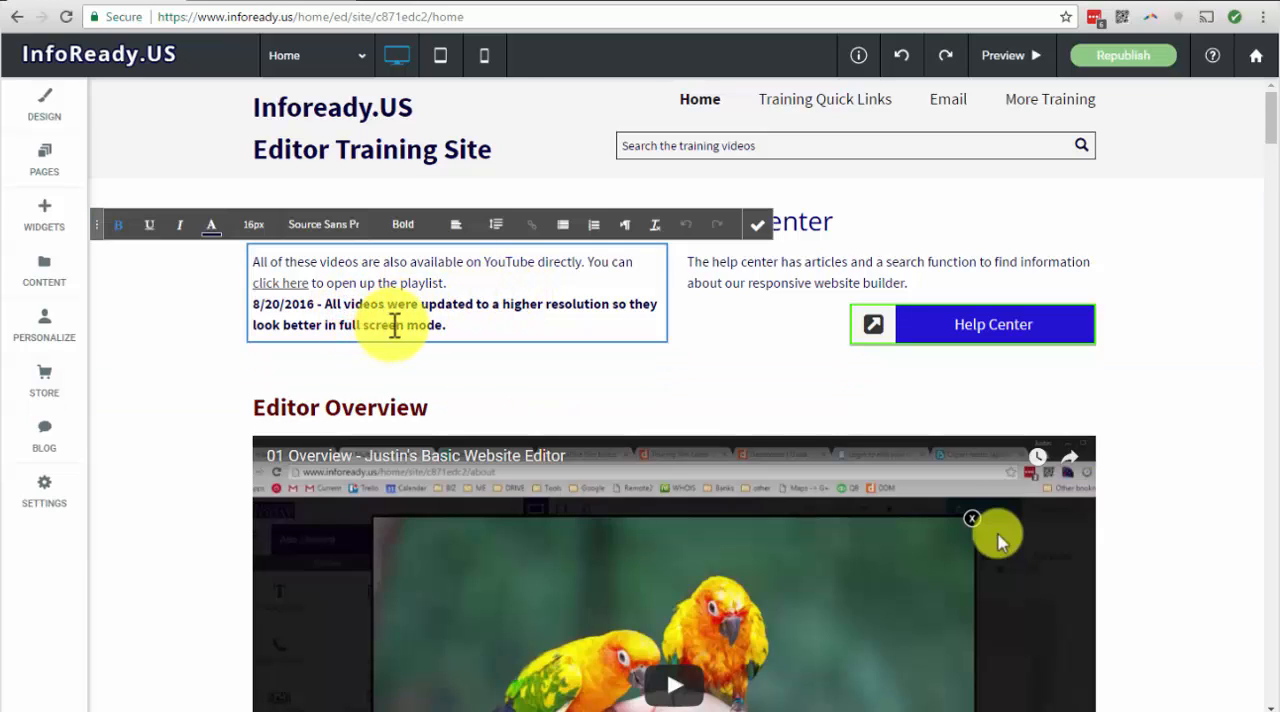
{"action": "left_click_drag", "start_coordinate": [325, 303], "coordinate": [380, 302]}
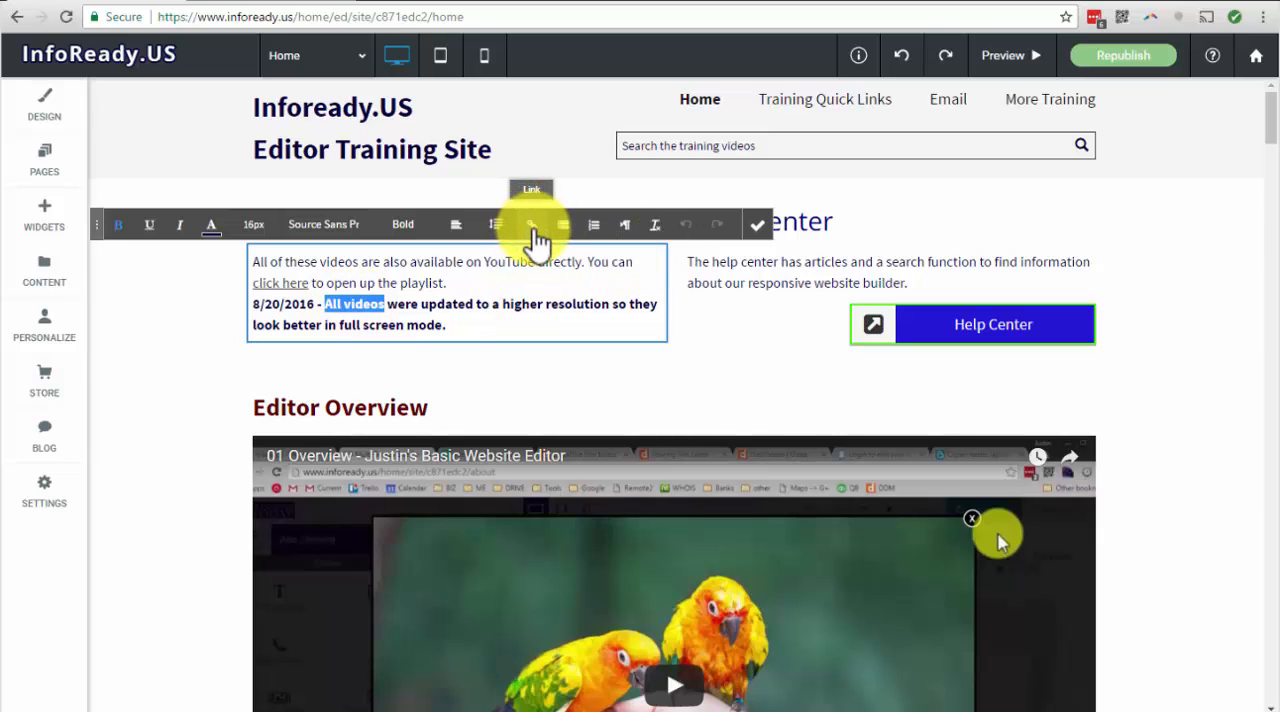
{"action": "left_click", "coordinate": [466, 318]}
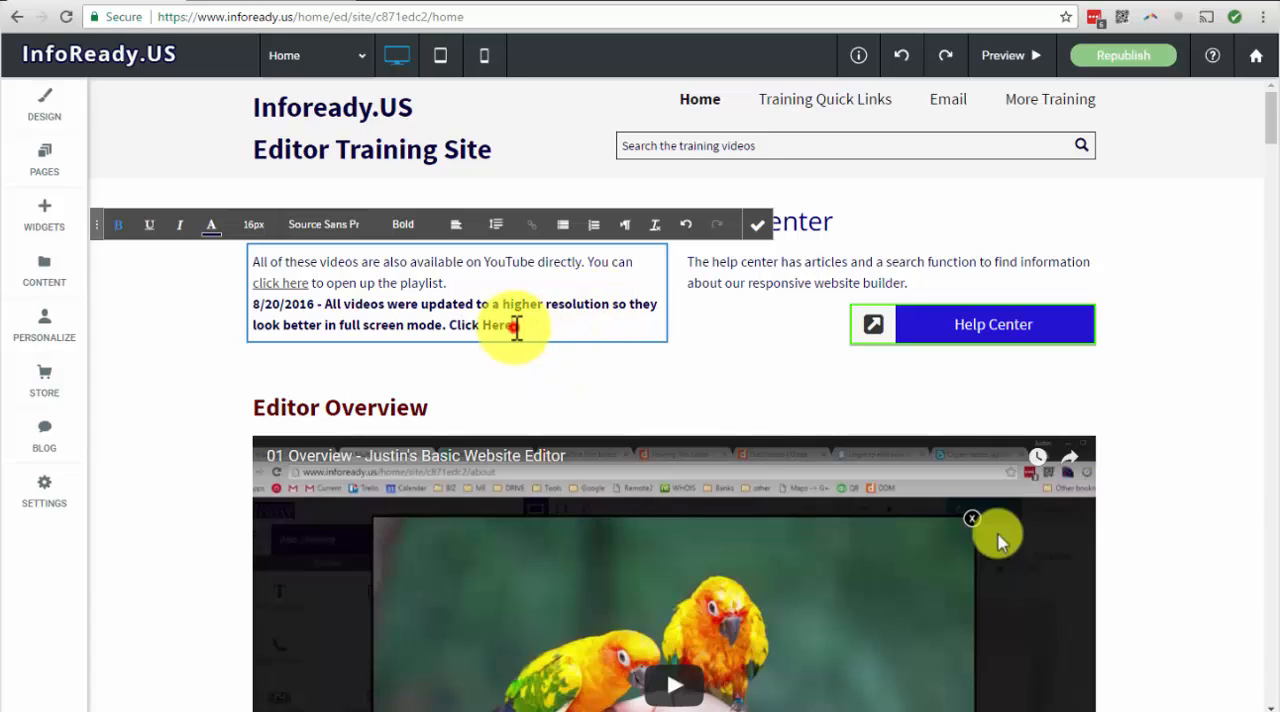
Add a link to the "Click Here" text pointing to the existing page More Training
{"action": "left_click_drag", "start_coordinate": [513, 325], "coordinate": [452, 326]}
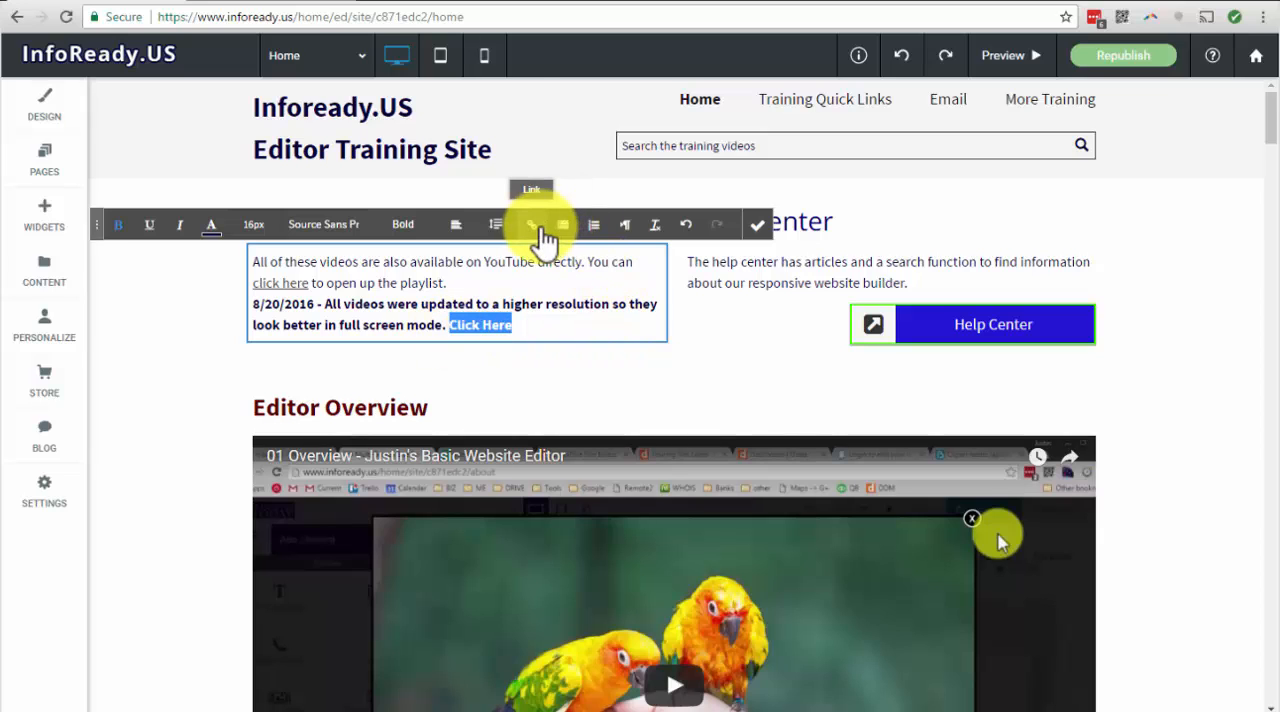
{"action": "left_click", "coordinate": [532, 228]}
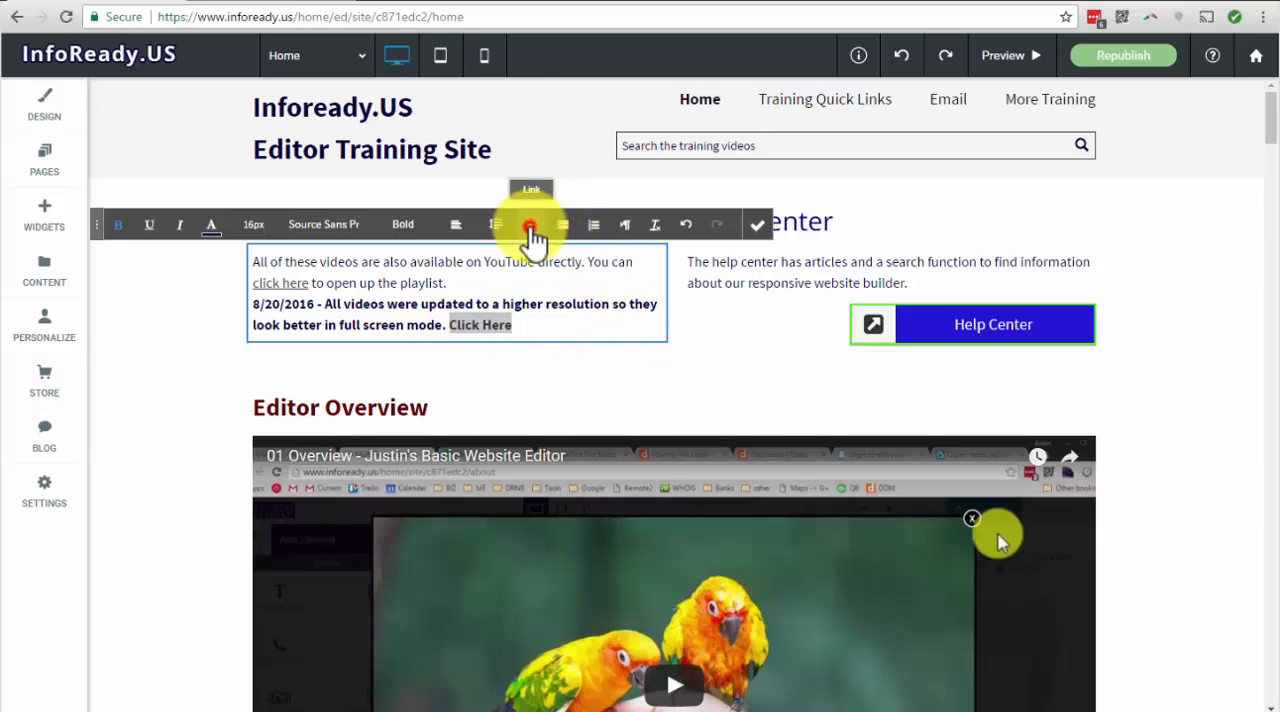
{"action": "left_click", "coordinate": [586, 192]}
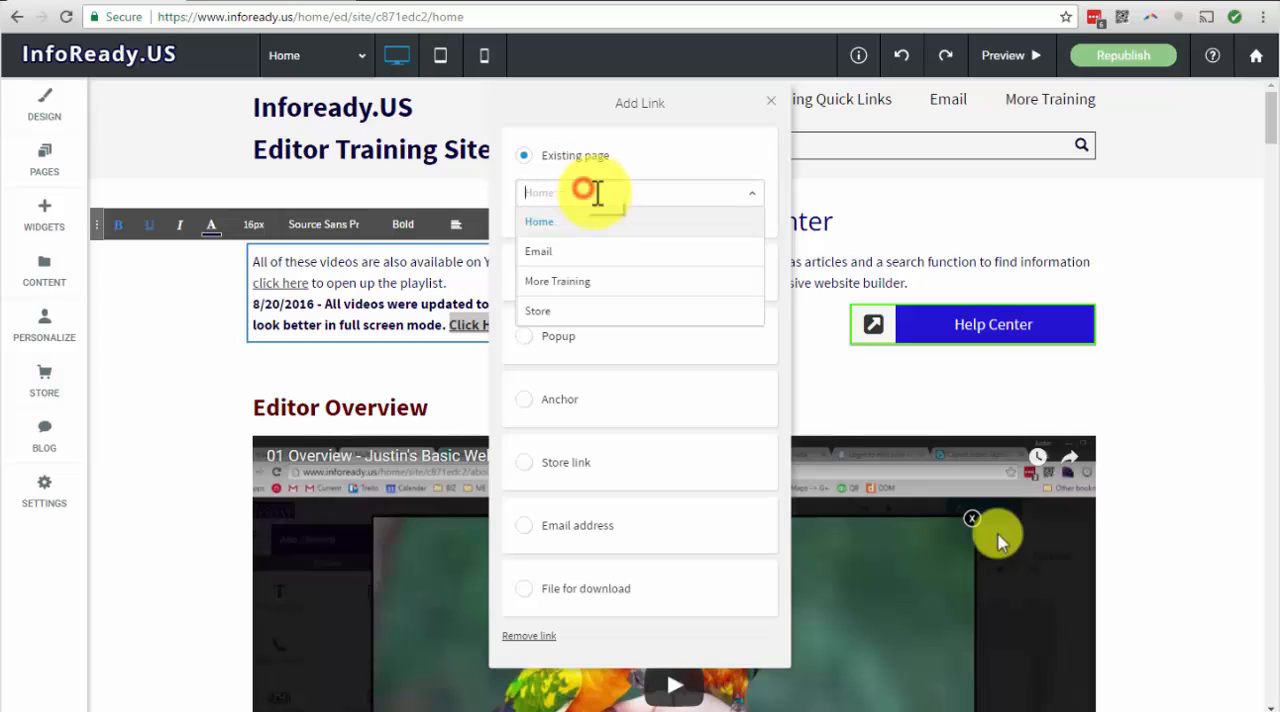
{"action": "left_click", "coordinate": [723, 165]}
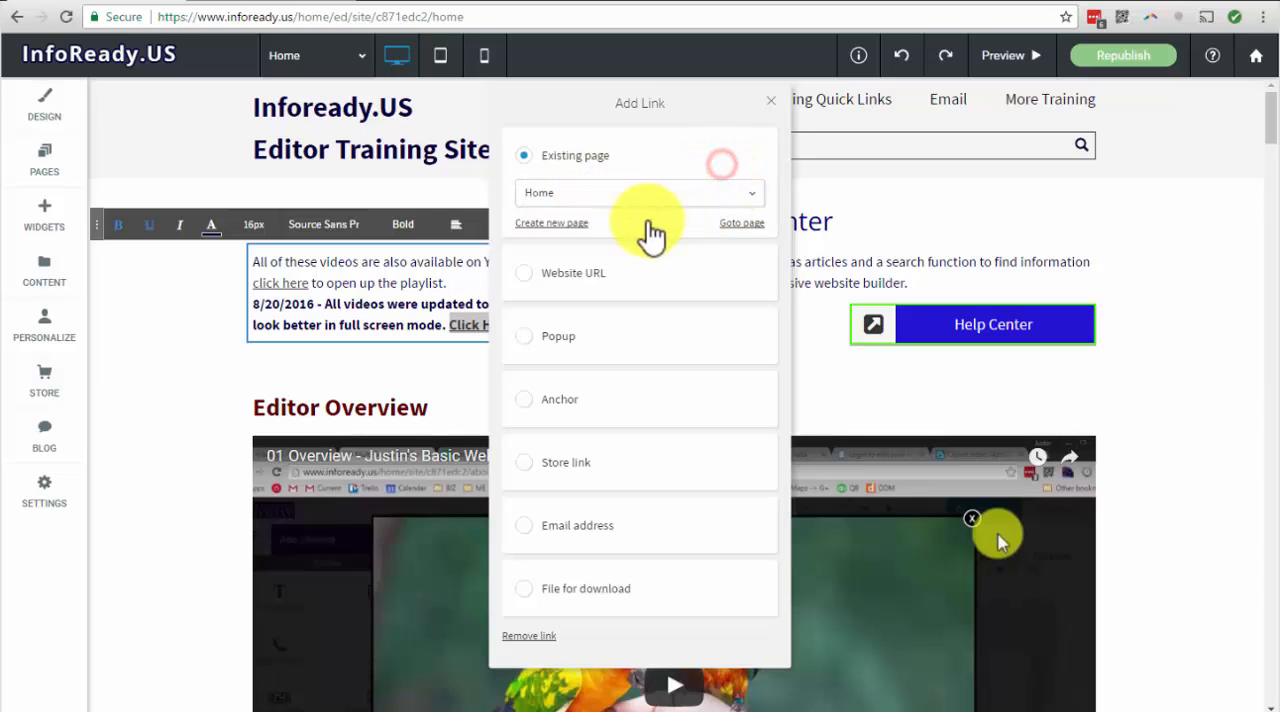
{"action": "left_click", "coordinate": [634, 192]}
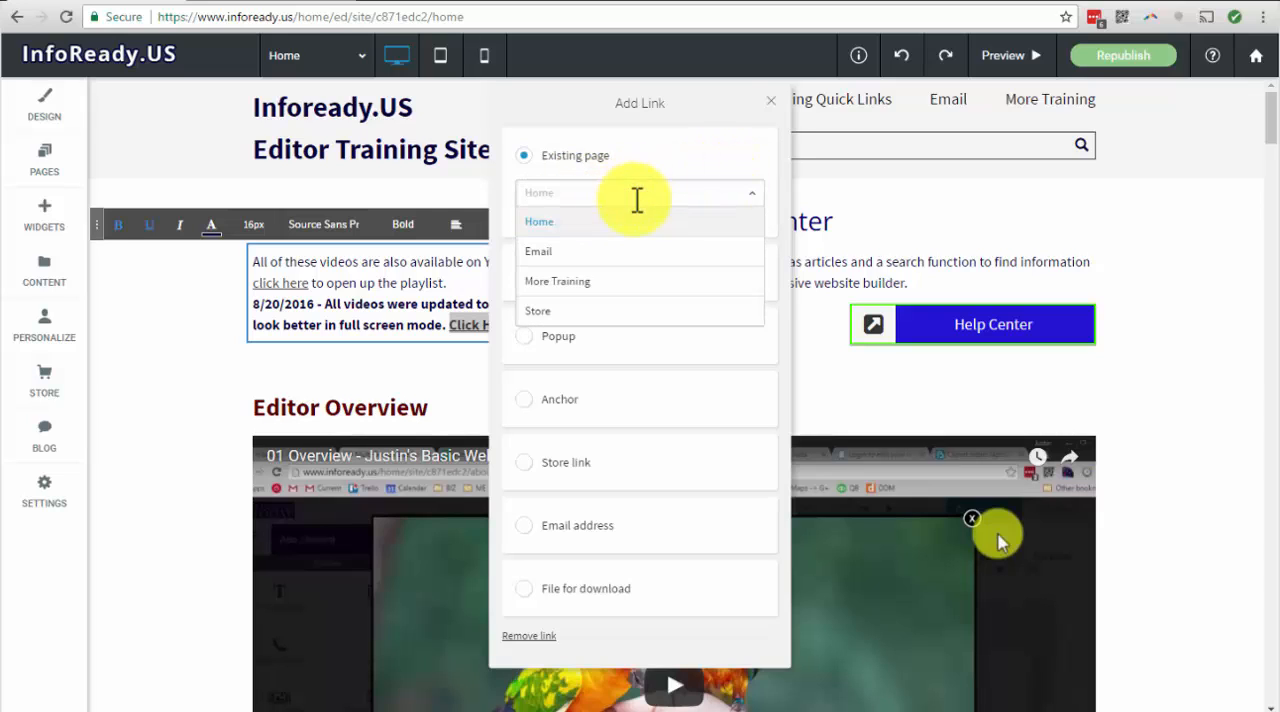
{"action": "left_click", "coordinate": [565, 283]}
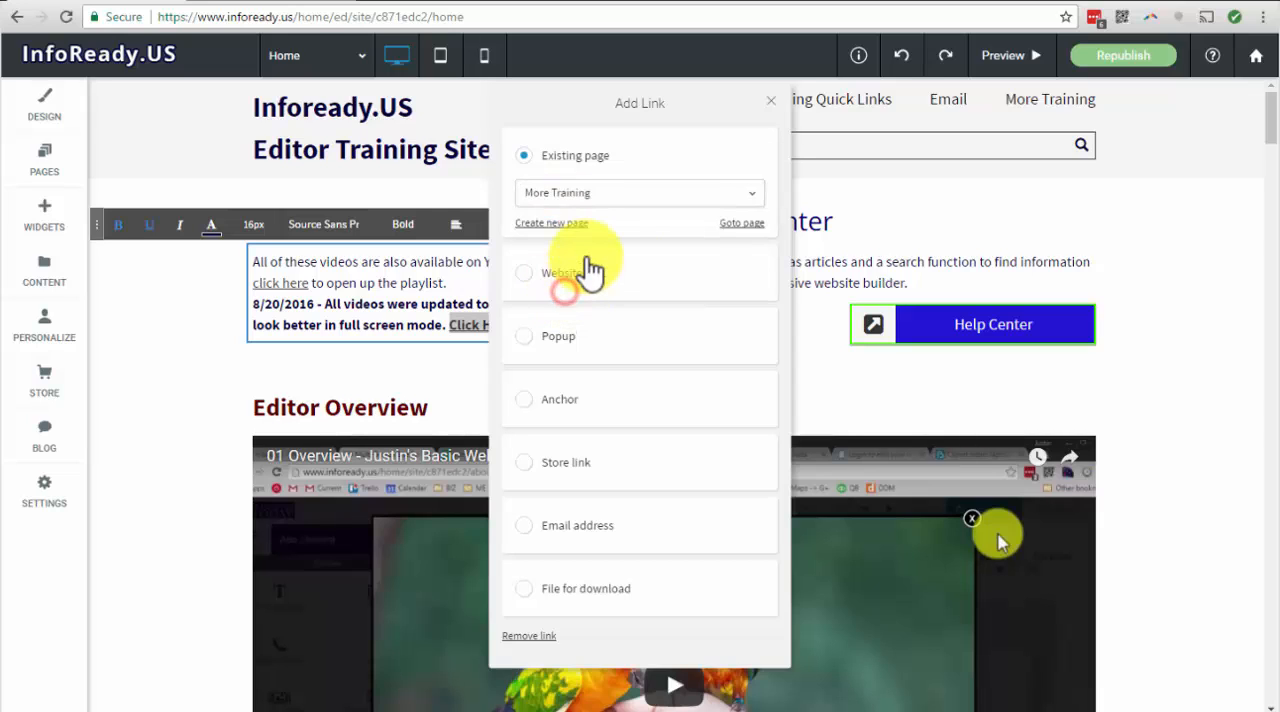
Switch the link type to Website URL and open google.com in a new browser tab
{"action": "left_click", "coordinate": [523, 275]}
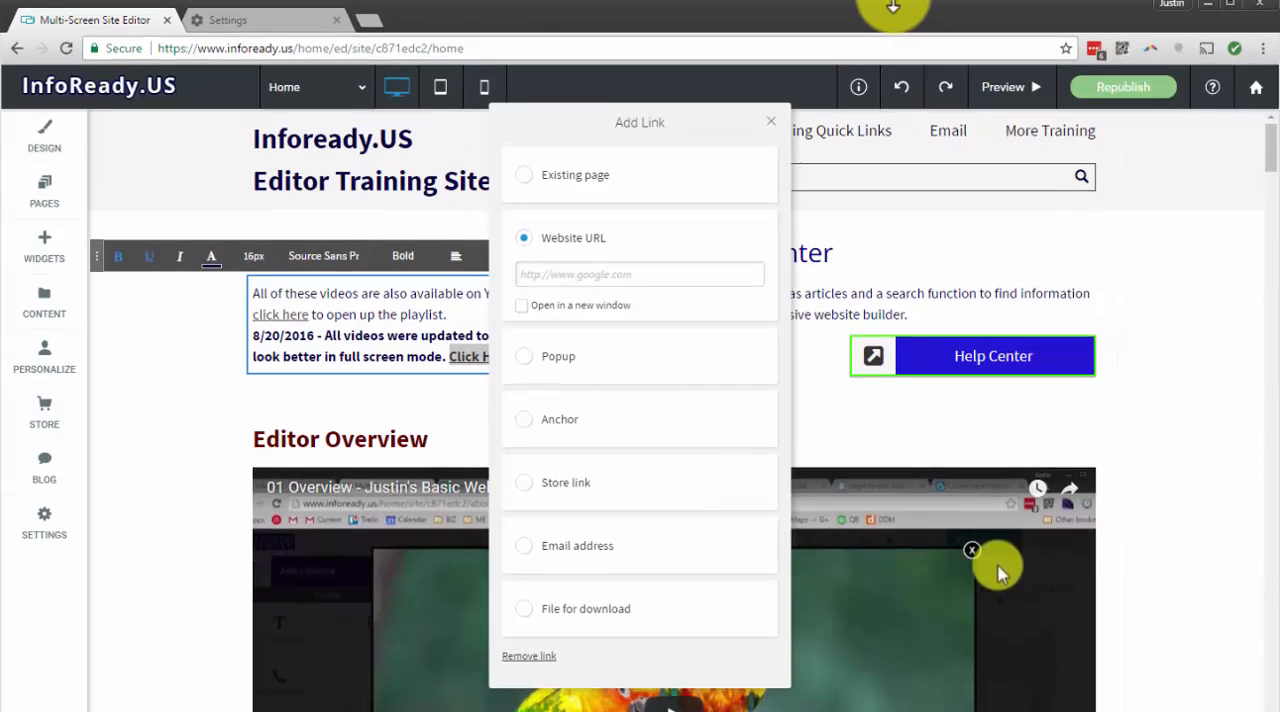
{"action": "left_click", "coordinate": [367, 22]}
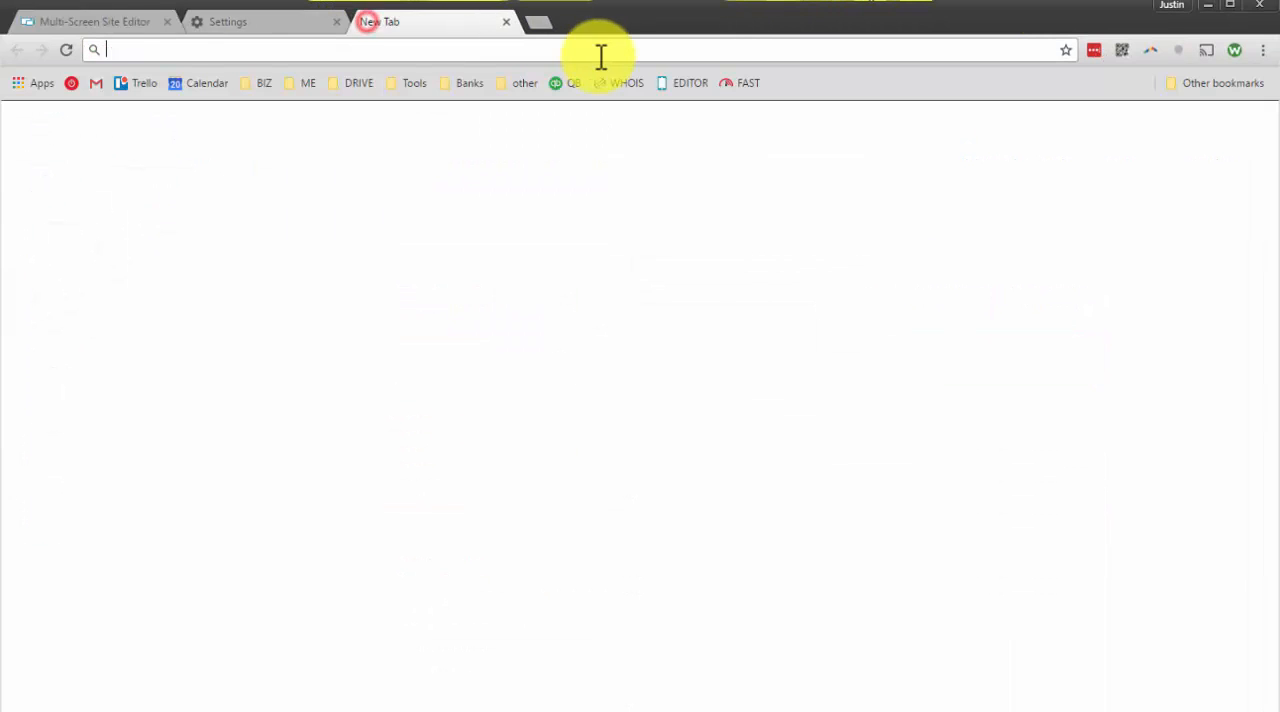
{"action": "type", "text": "google.com"}
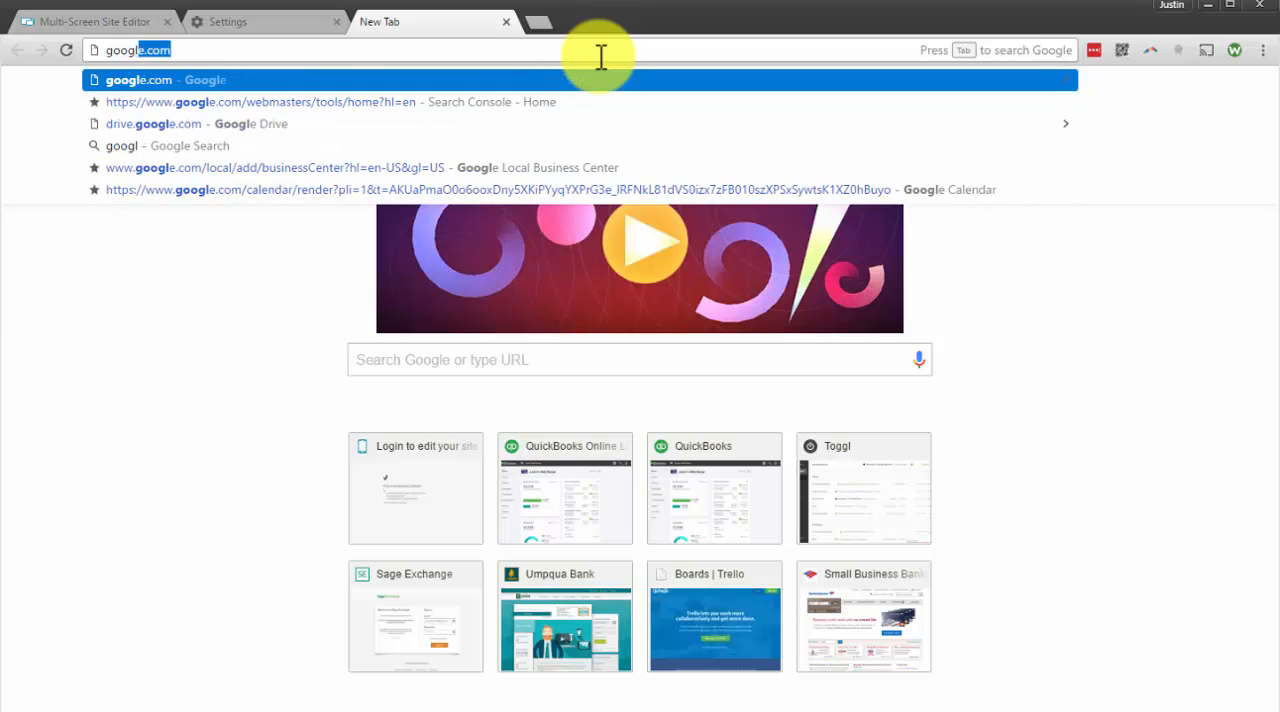
{"action": "key", "text": "Return"}
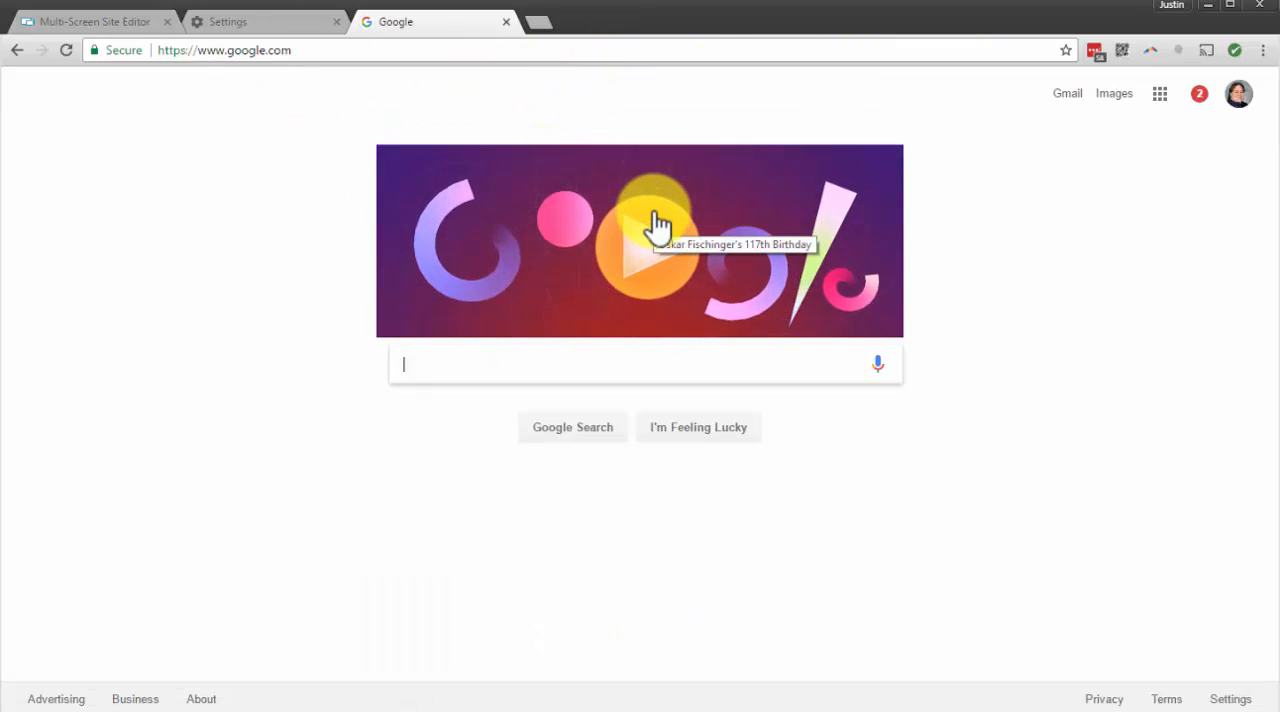
Copy the web address of the Google page and return to the site editor
{"action": "left_click", "coordinate": [266, 50]}
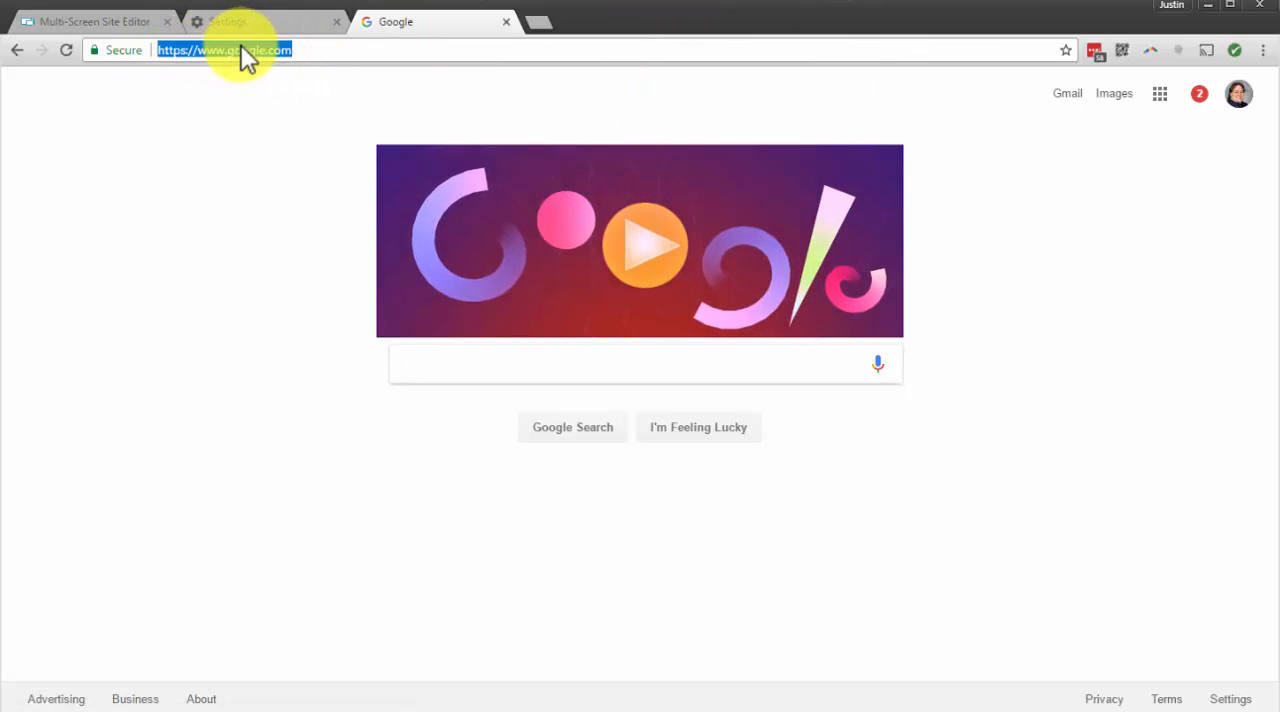
{"action": "right_click", "coordinate": [243, 49]}
{"action": "left_click", "coordinate": [301, 112]}
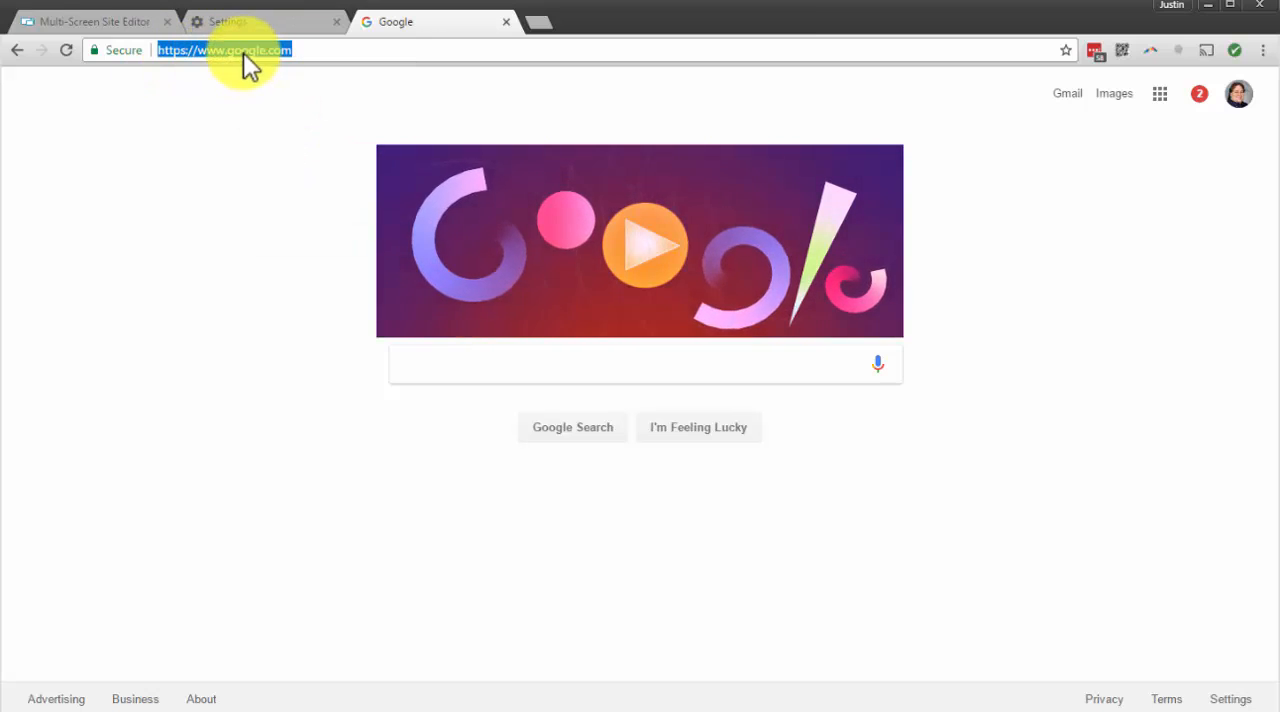
{"action": "right_click", "coordinate": [243, 52]}
{"action": "left_click", "coordinate": [290, 112]}
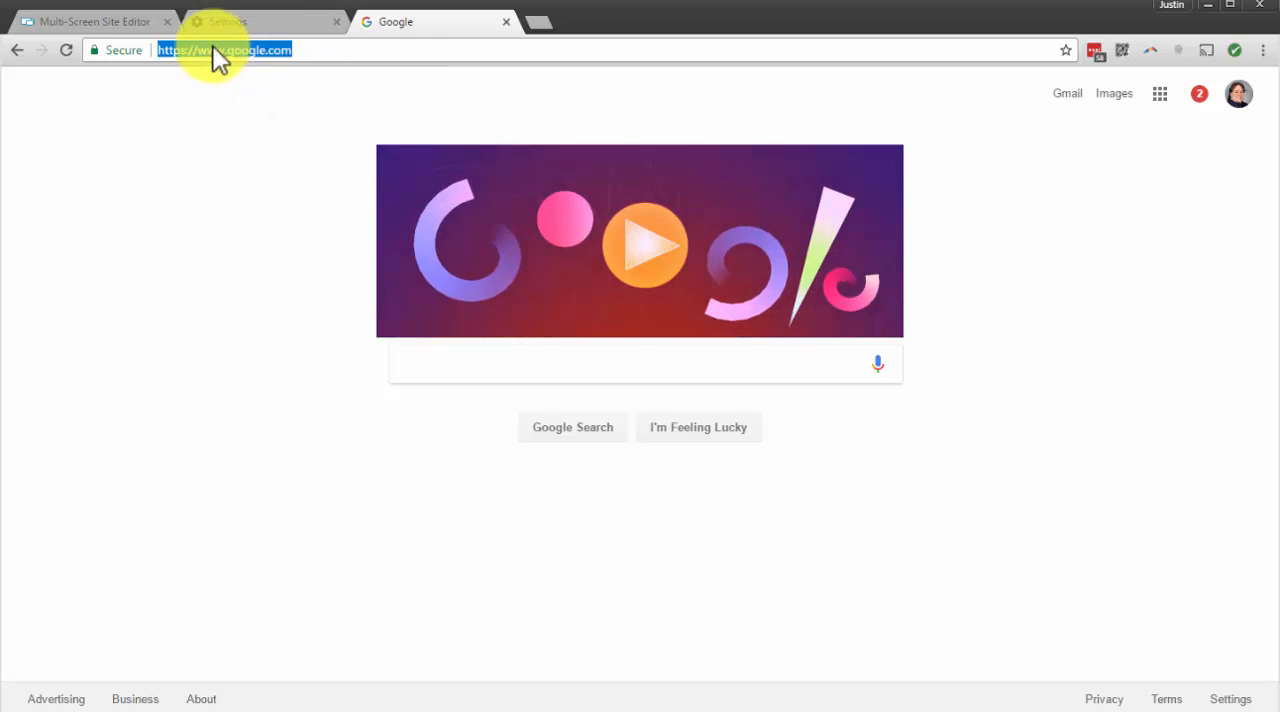
{"action": "right_click", "coordinate": [236, 52]}
{"action": "left_click", "coordinate": [239, 31]}
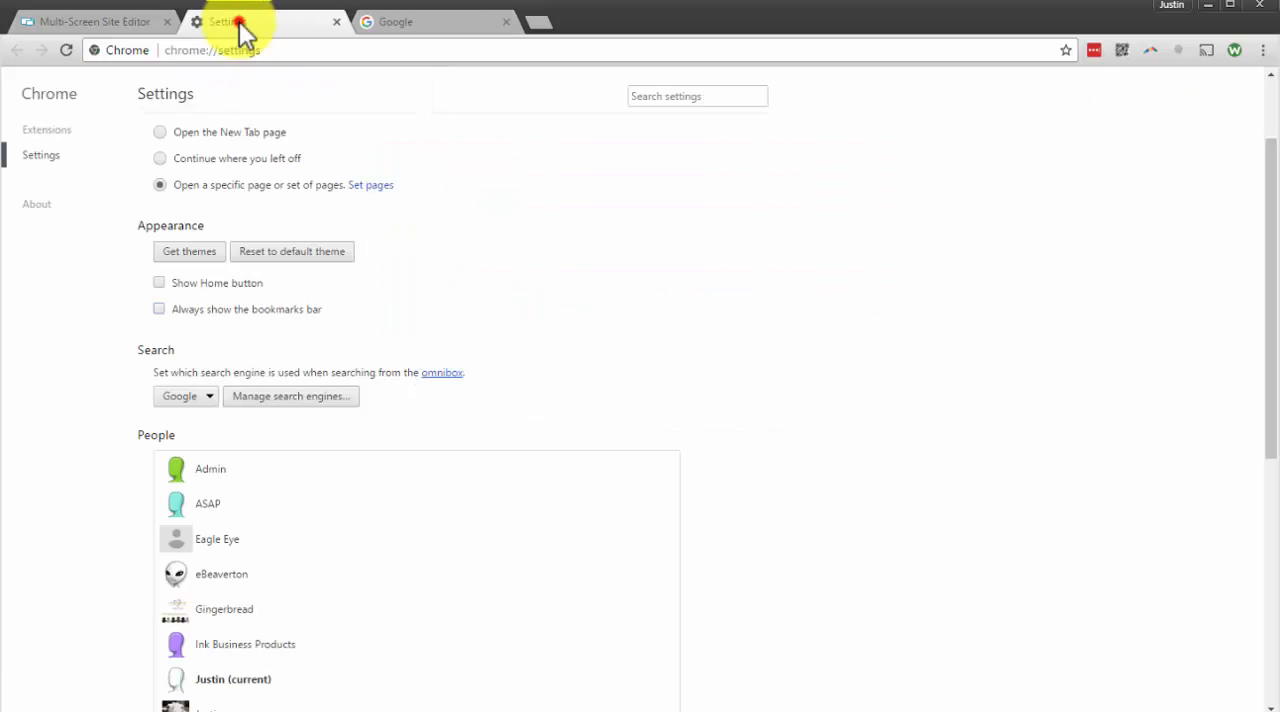
{"action": "left_click", "coordinate": [125, 30]}
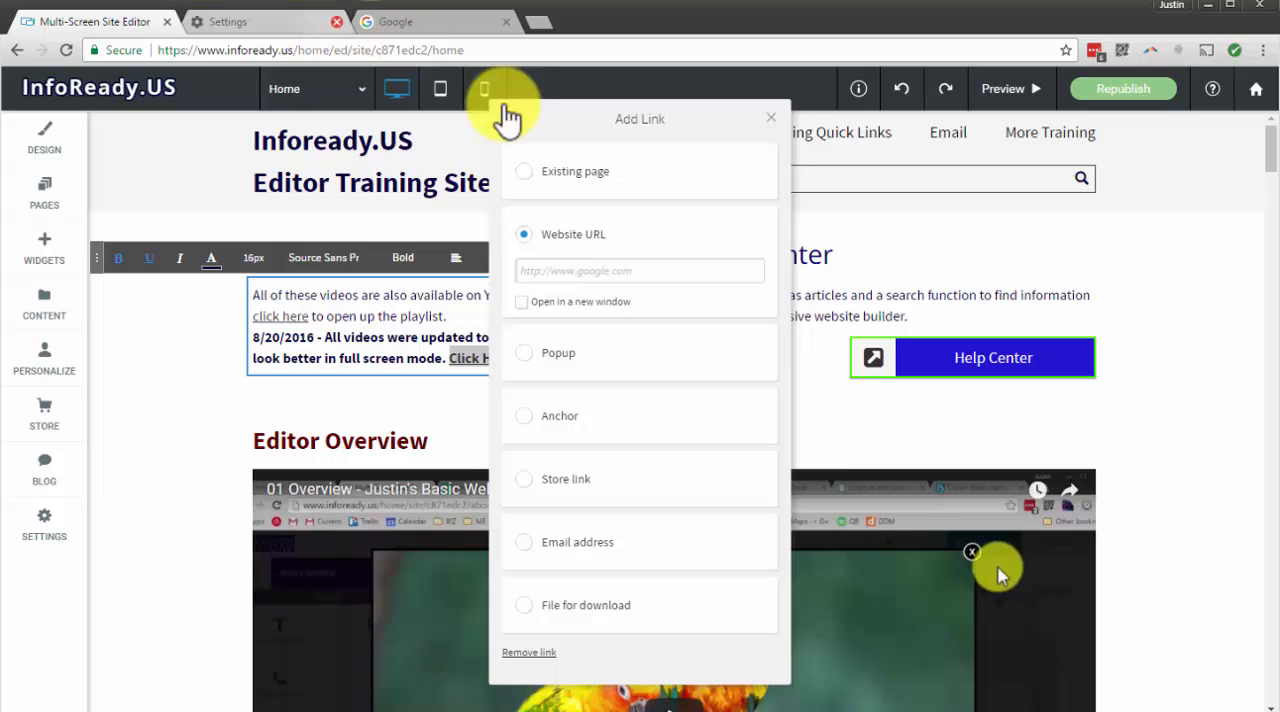
{"action": "left_click", "coordinate": [638, 272]}
{"action": "key", "text": "ctrl+v"}
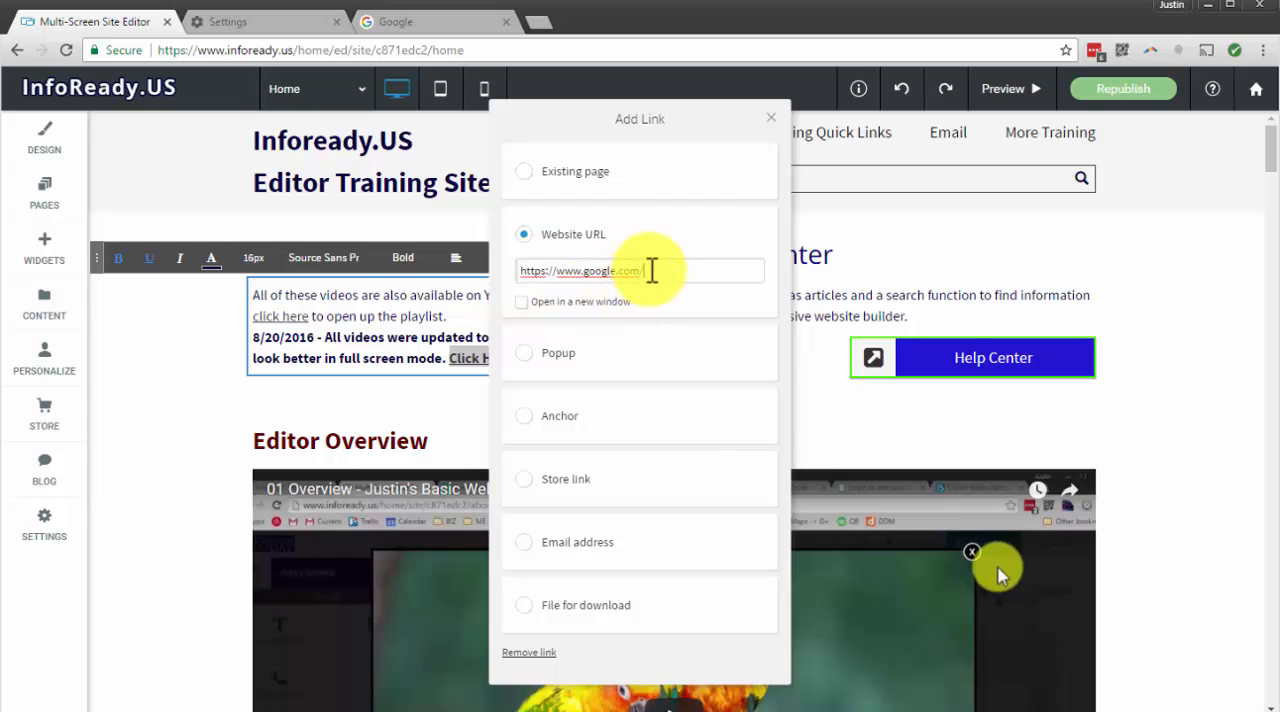
{"action": "left_click", "coordinate": [521, 301]}
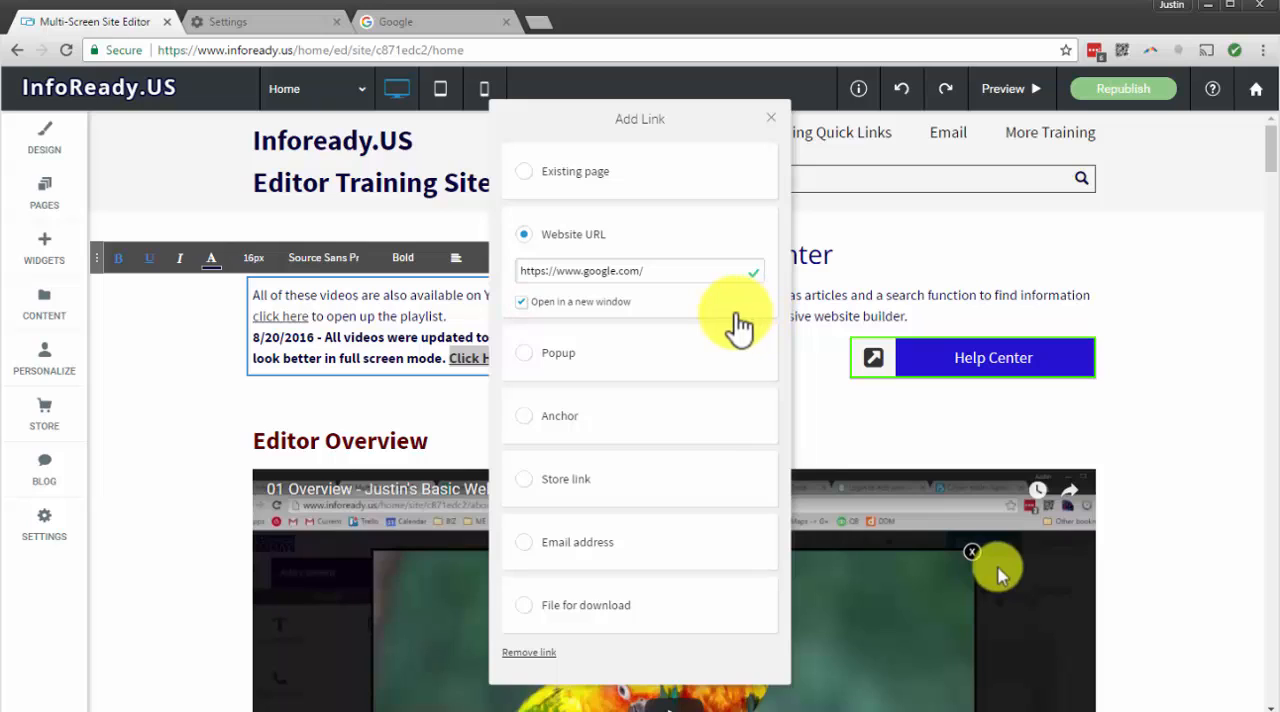
Examine the settings offered for the Popup, Anchor and Email address link types
{"action": "left_click", "coordinate": [612, 350]}
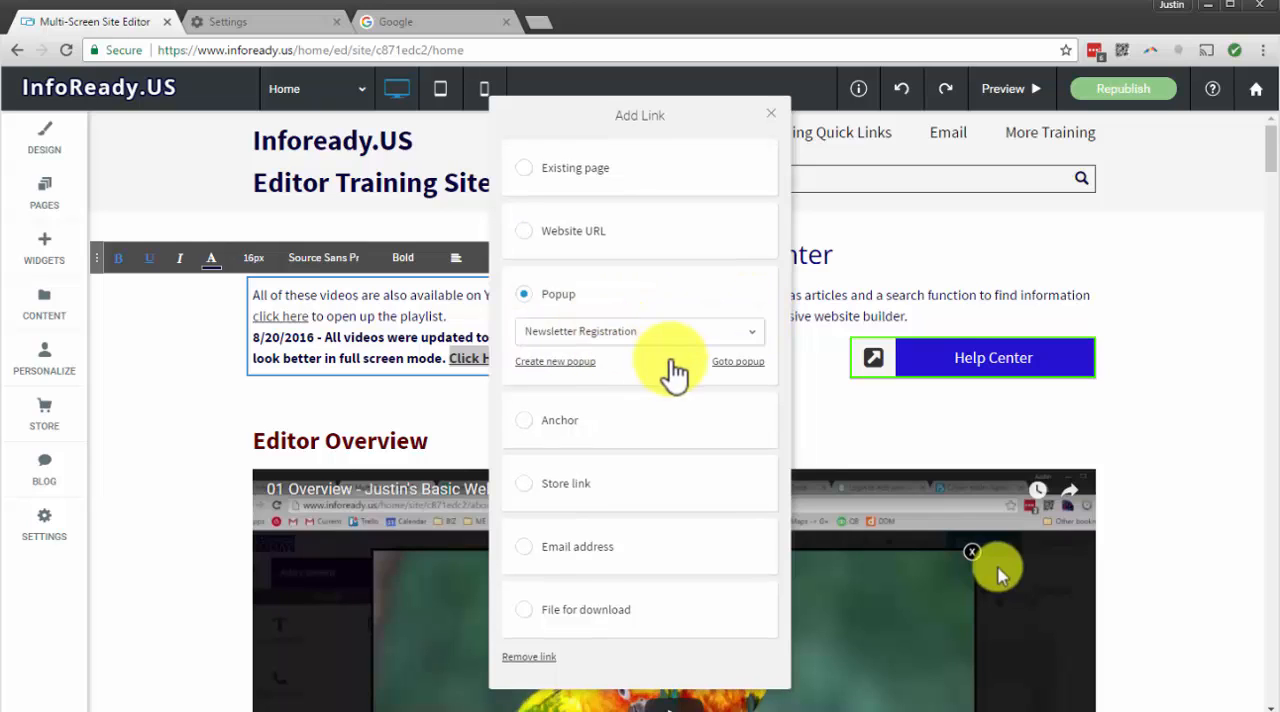
{"action": "left_click", "coordinate": [602, 421]}
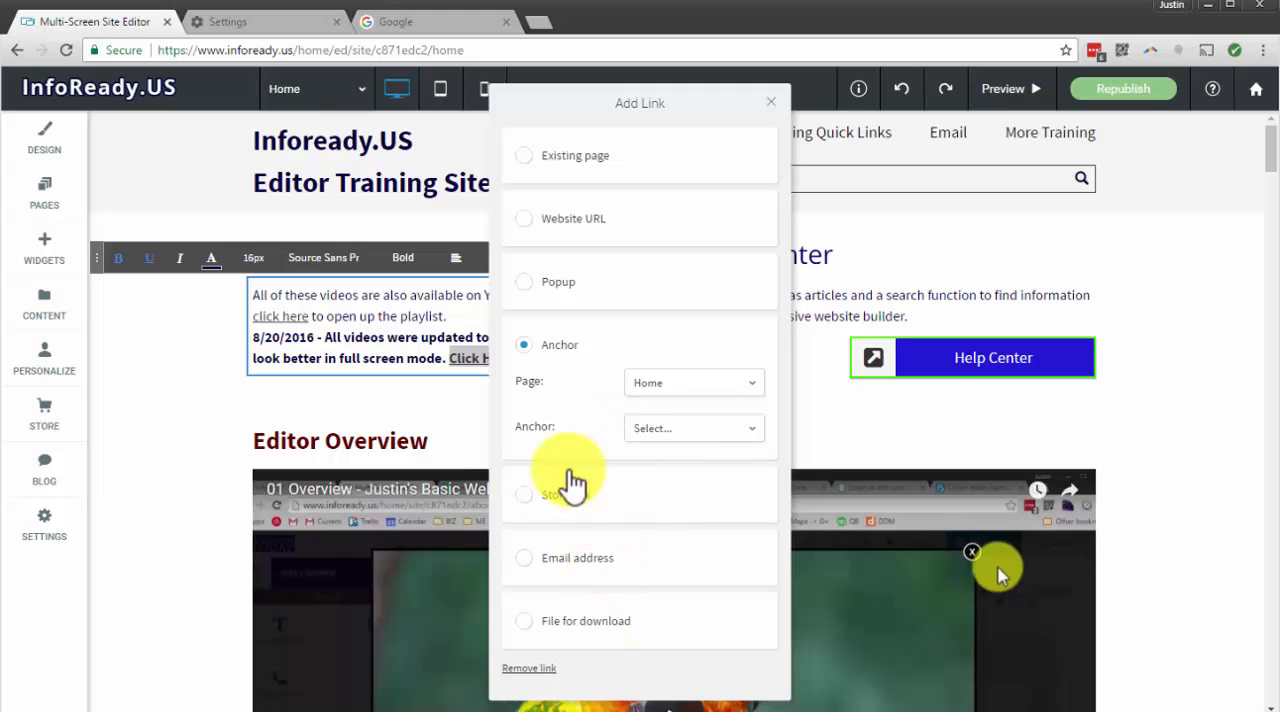
{"action": "left_click", "coordinate": [630, 570]}
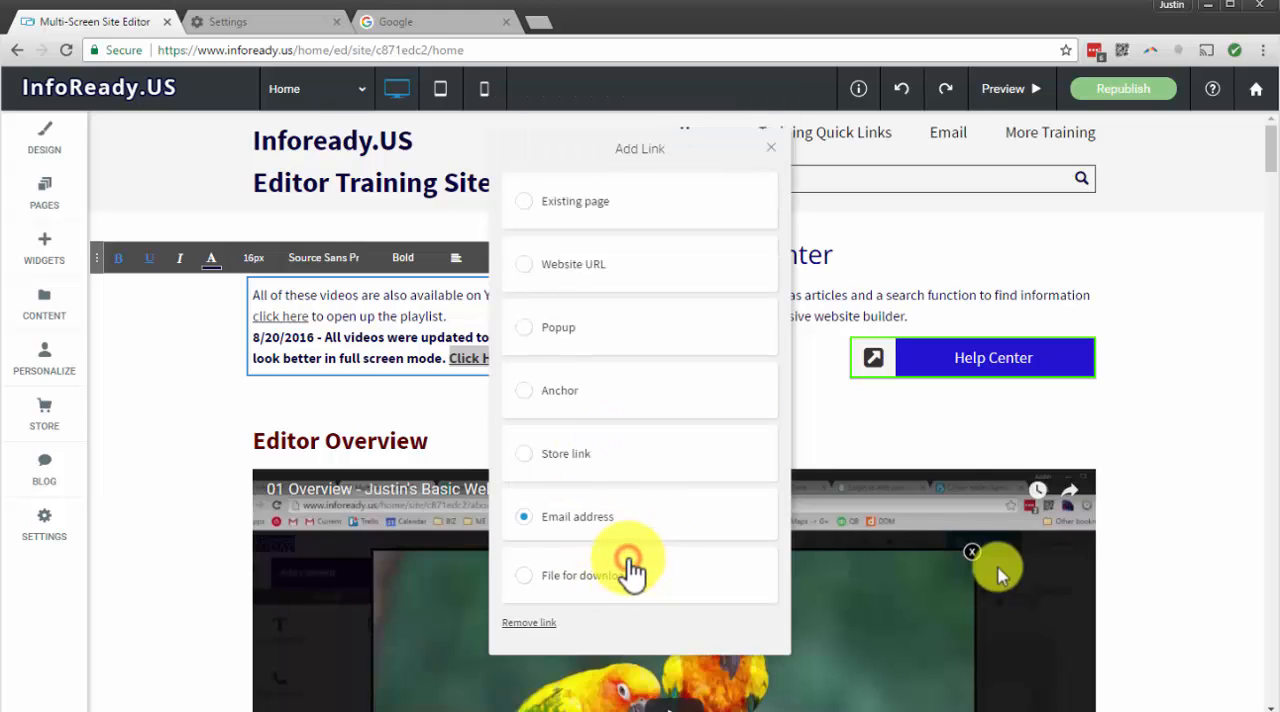
{"action": "left_click", "coordinate": [603, 534]}
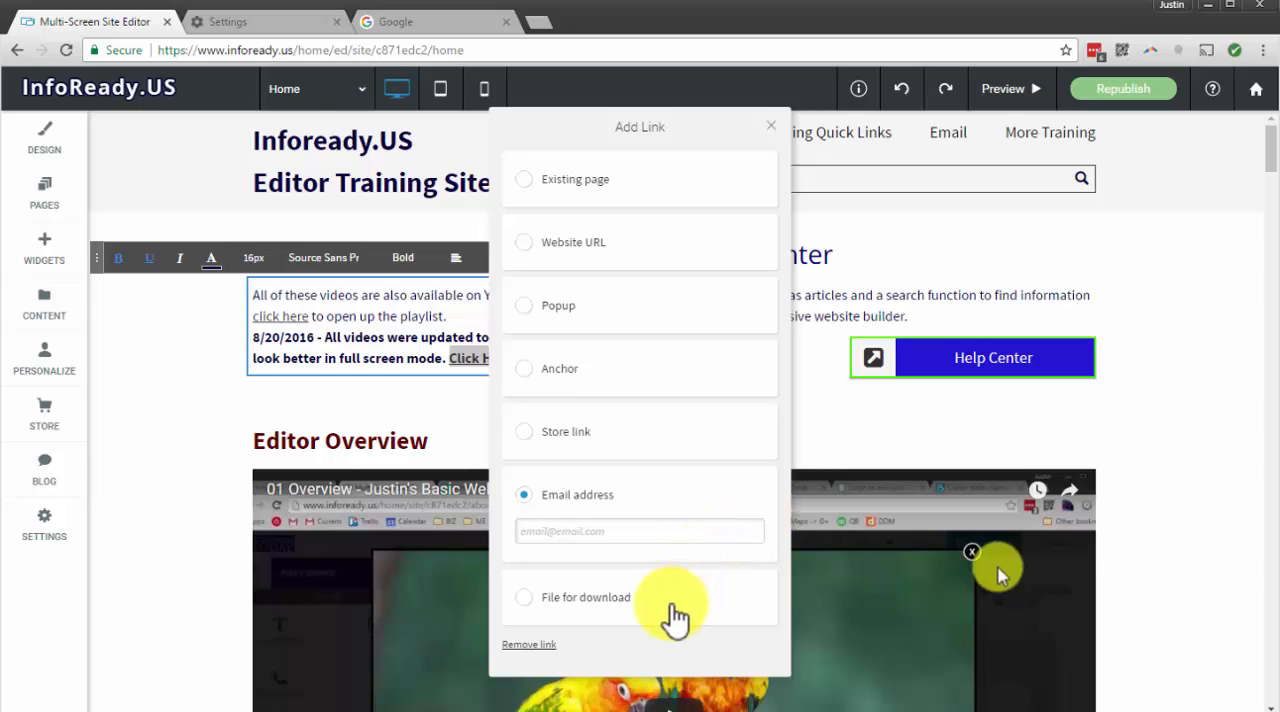
Switch the link type to File for download, browse the computer for a file to upload, and leave without choosing one
{"action": "left_click", "coordinate": [643, 598]}
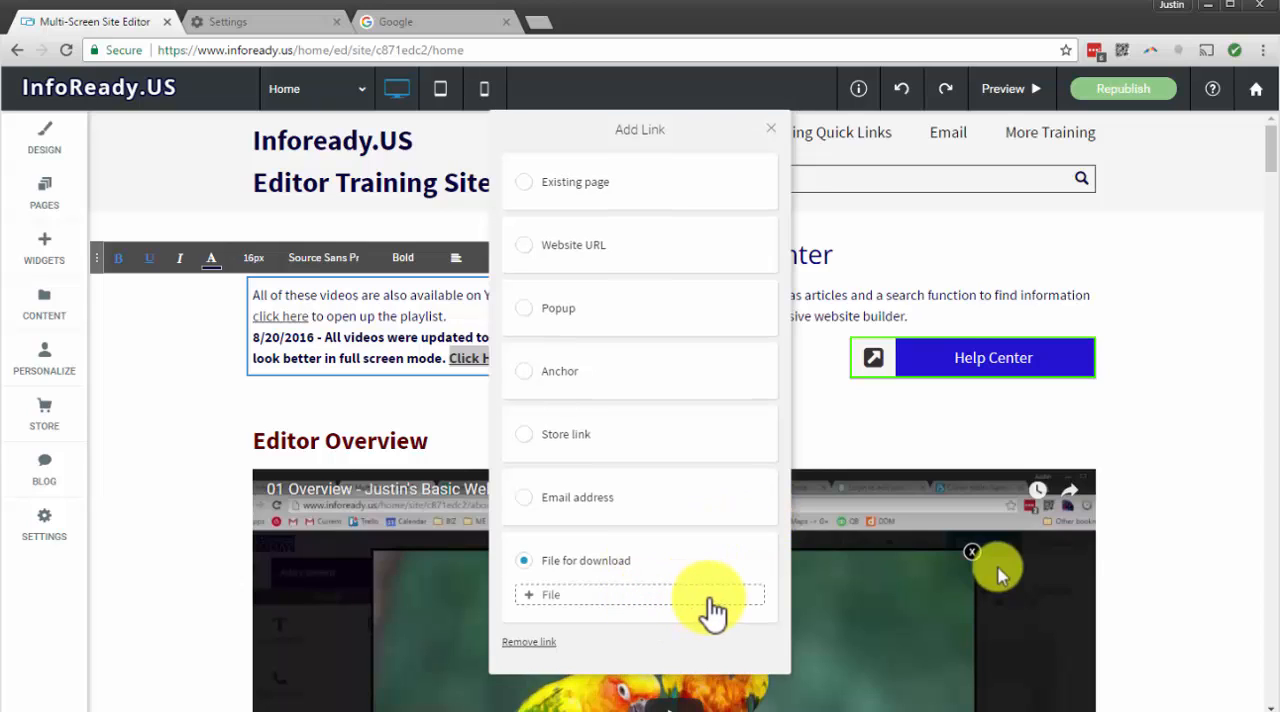
{"action": "left_click", "coordinate": [540, 598]}
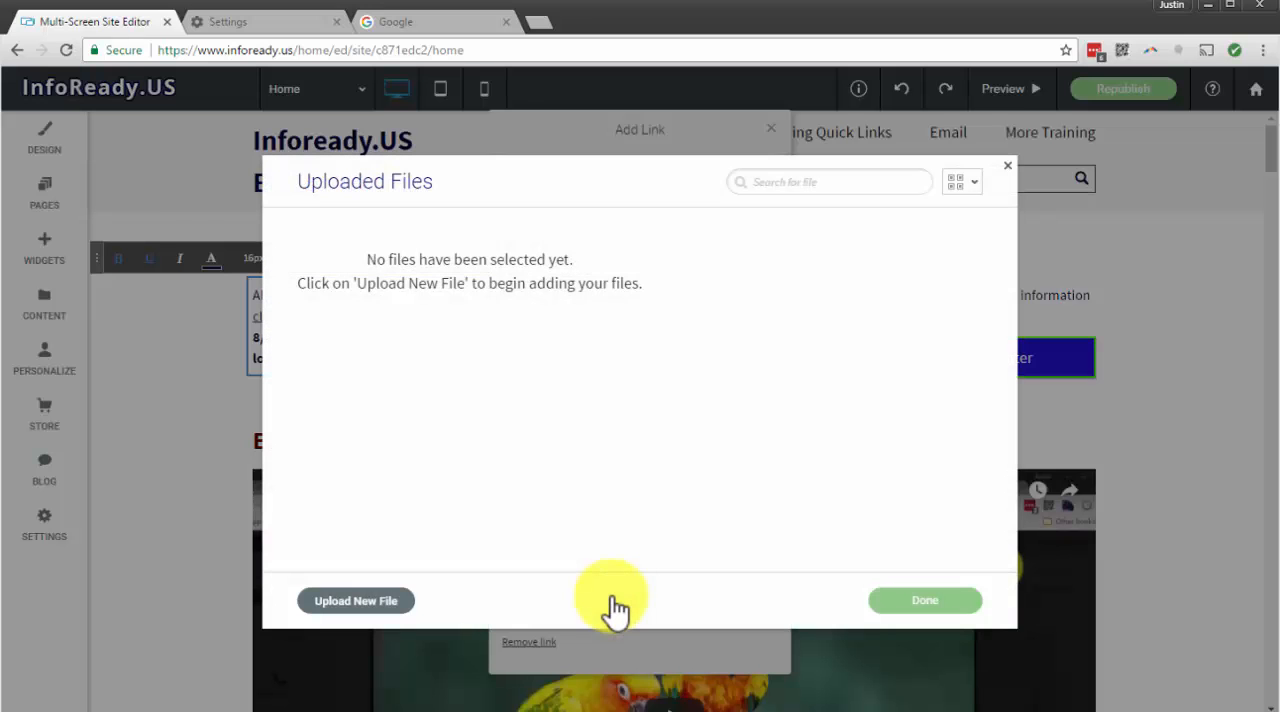
{"action": "left_click", "coordinate": [1007, 167]}
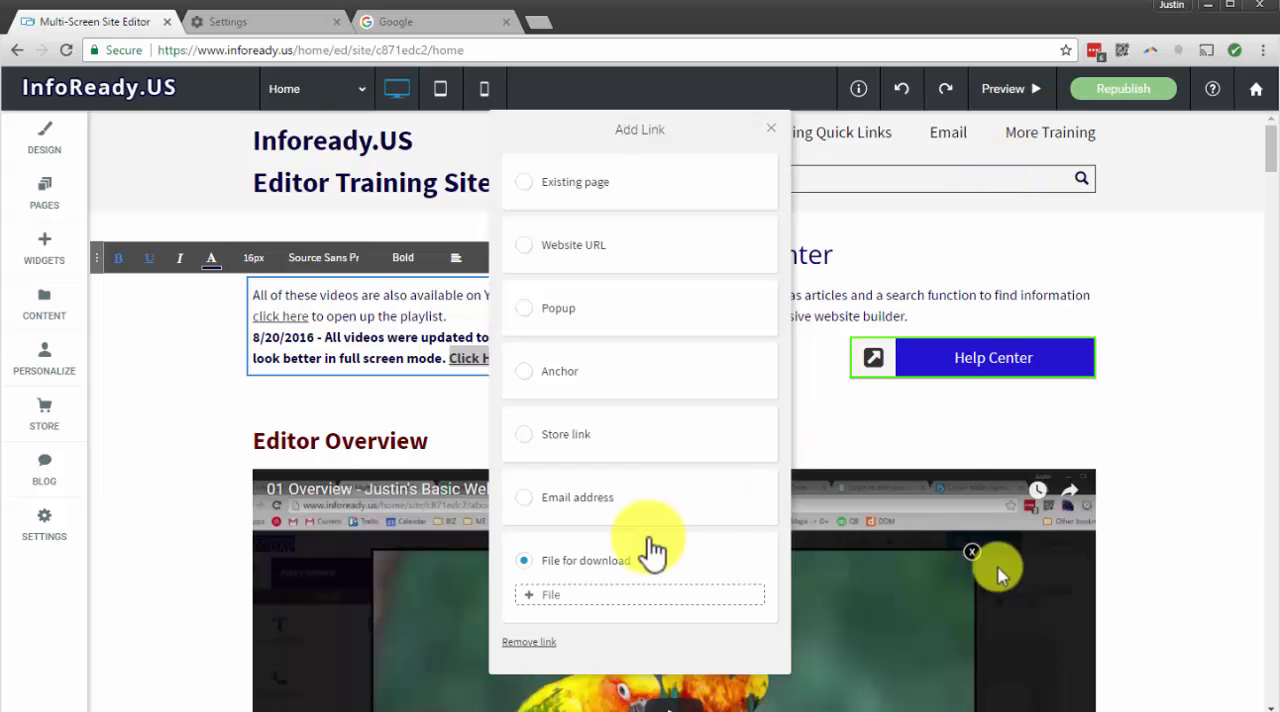
{"action": "left_click", "coordinate": [544, 592]}
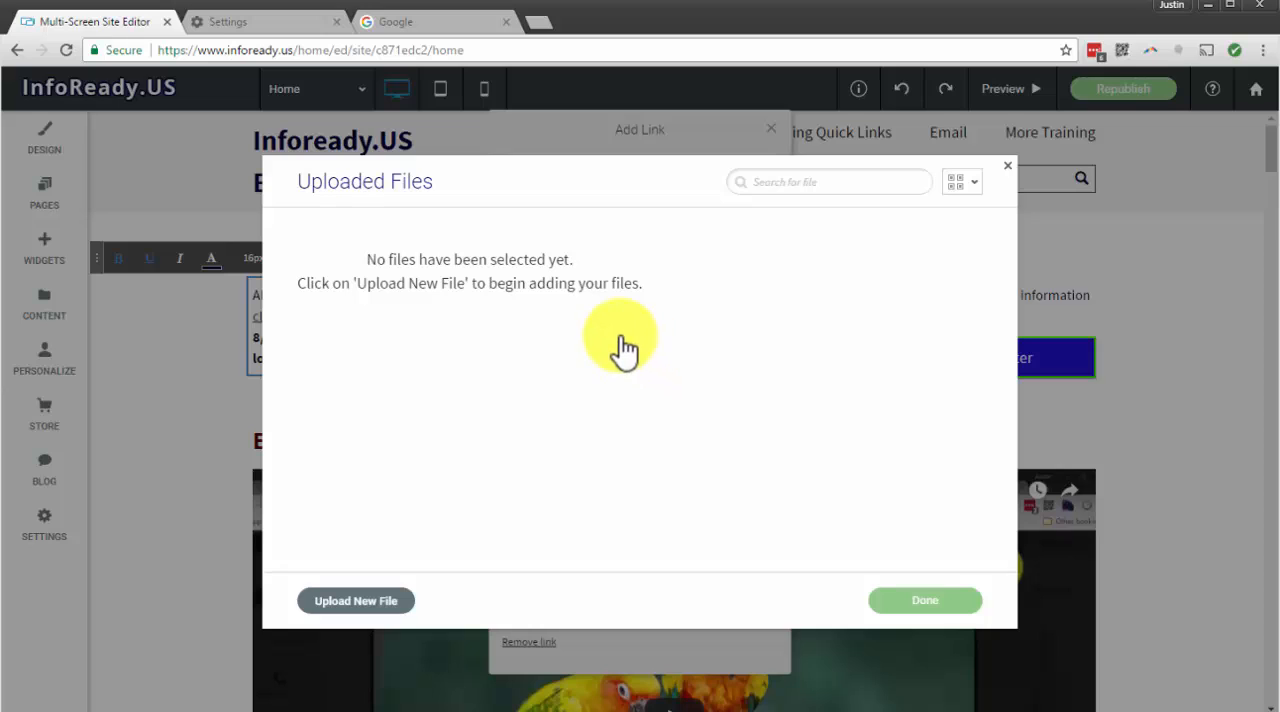
{"action": "left_click", "coordinate": [390, 601]}
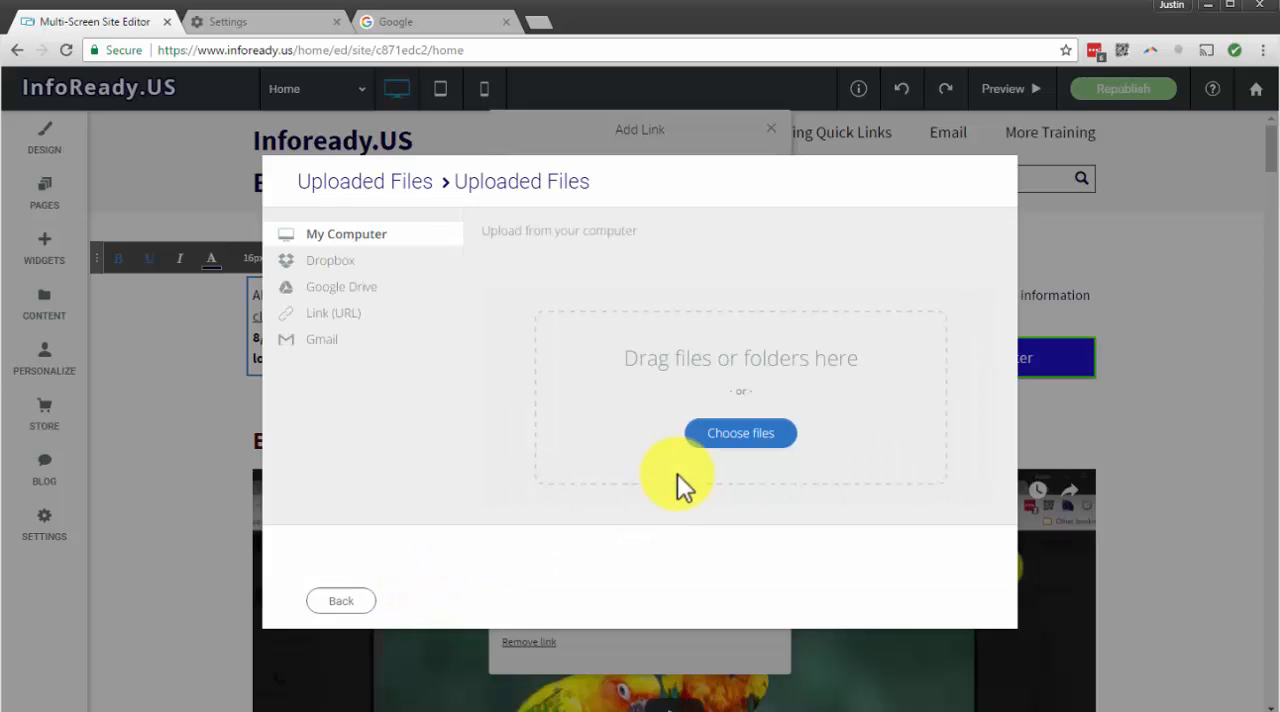
{"action": "left_click", "coordinate": [748, 440]}
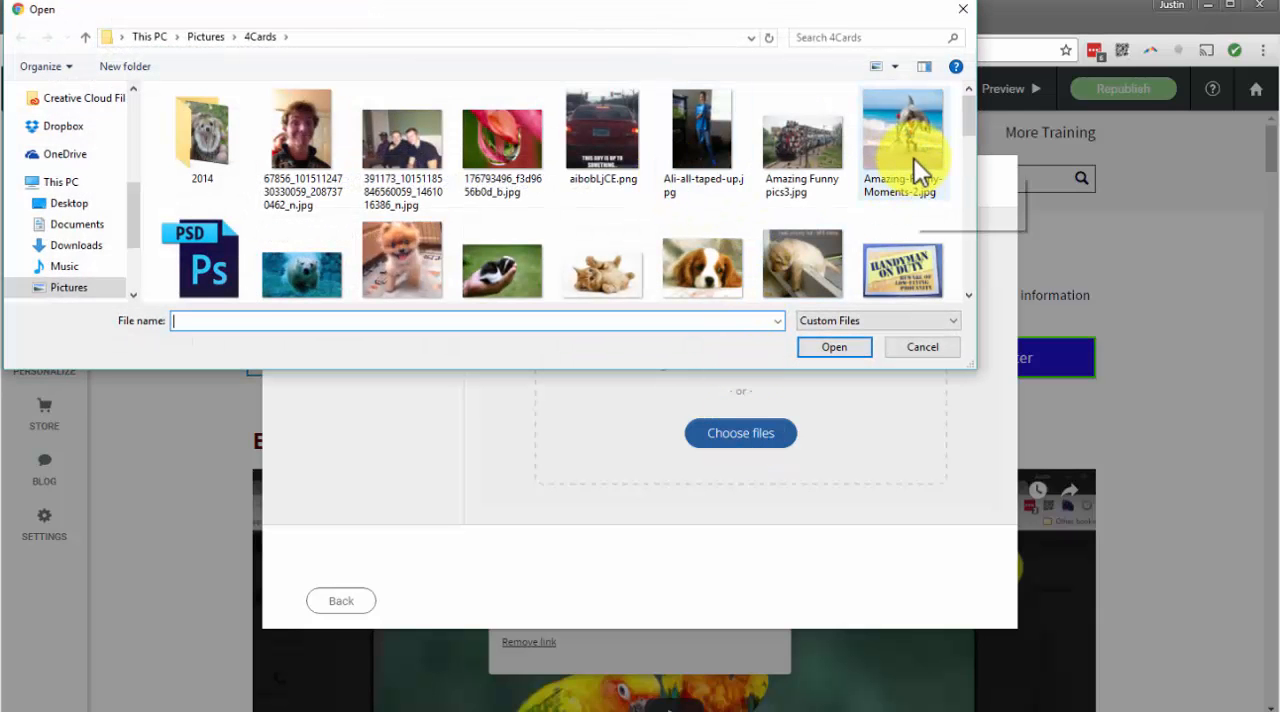
{"action": "left_click", "coordinate": [957, 10]}
{"action": "left_click", "coordinate": [341, 600]}
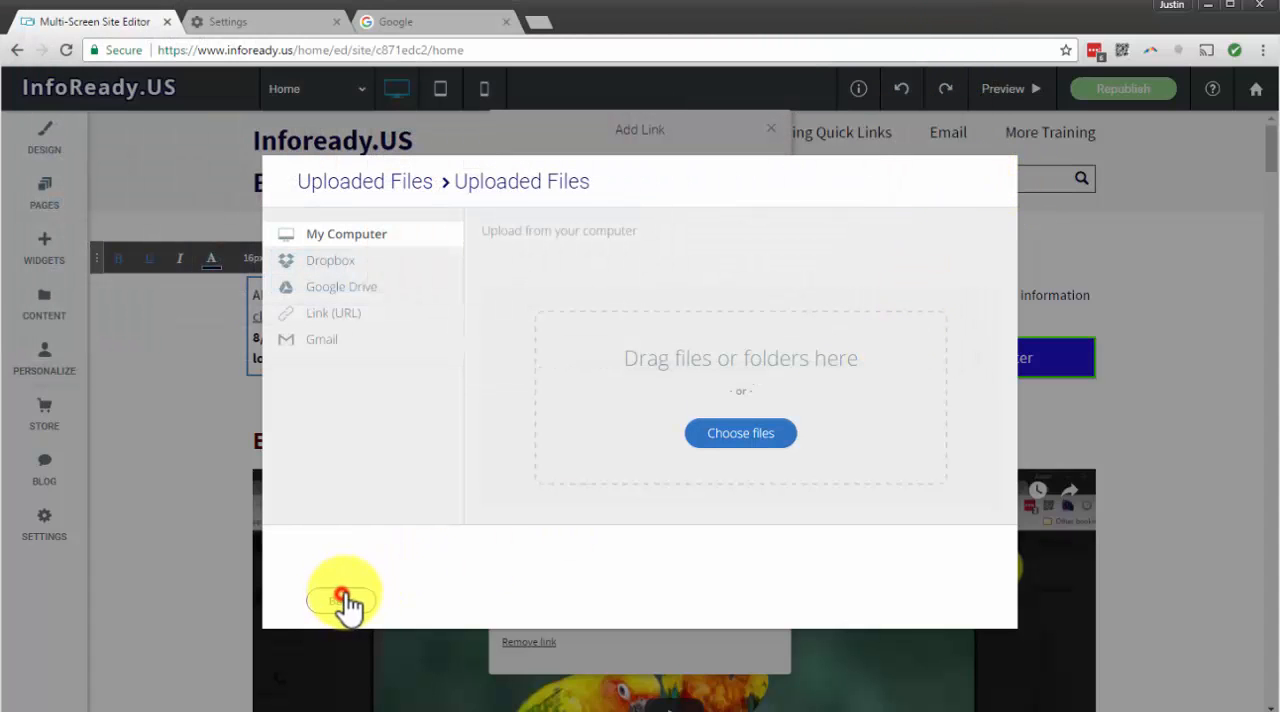
{"action": "left_click", "coordinate": [1006, 167]}
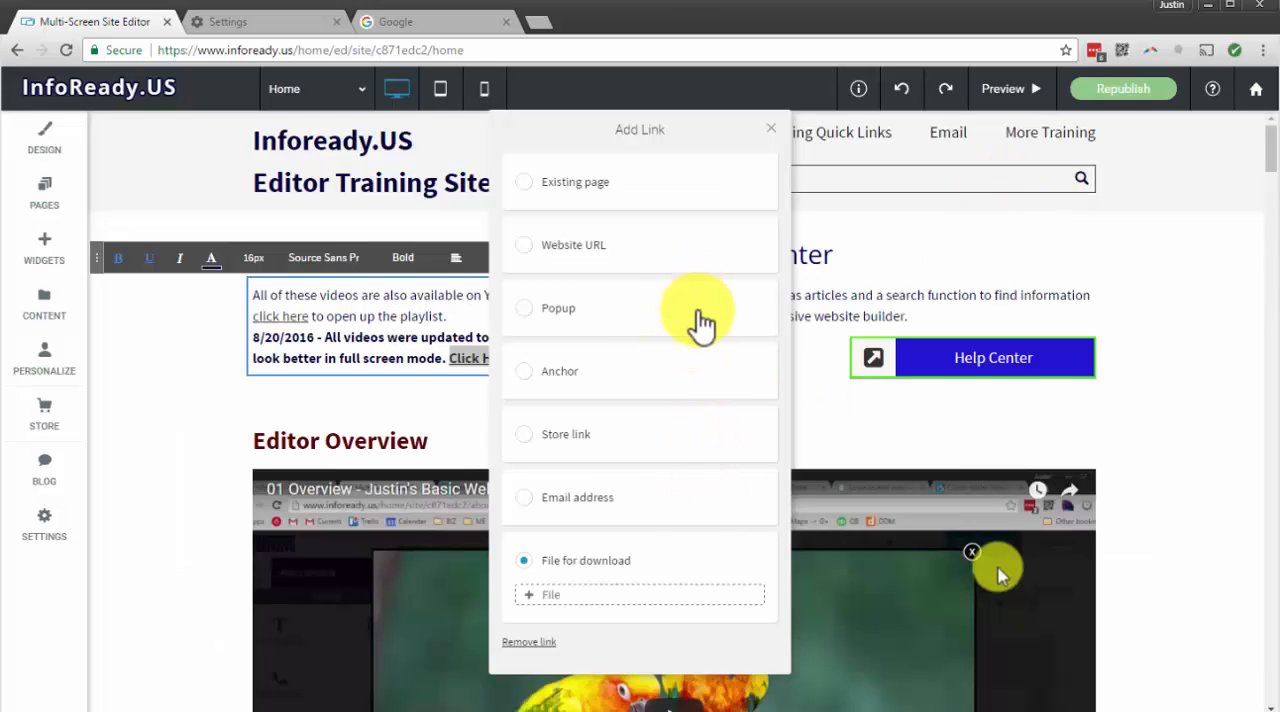
Link the "Click Here" text to the existing More Training page and finish editing the Notes paragraph
{"action": "left_click", "coordinate": [648, 186]}
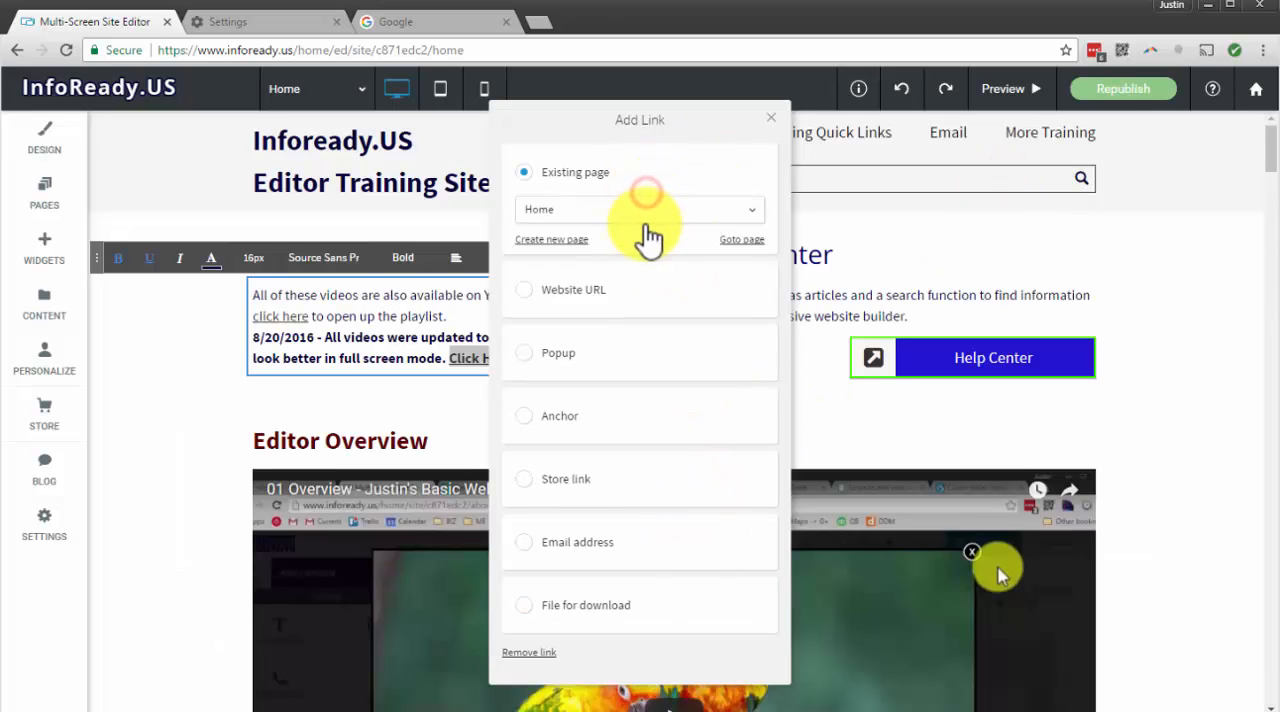
{"action": "left_click", "coordinate": [632, 208]}
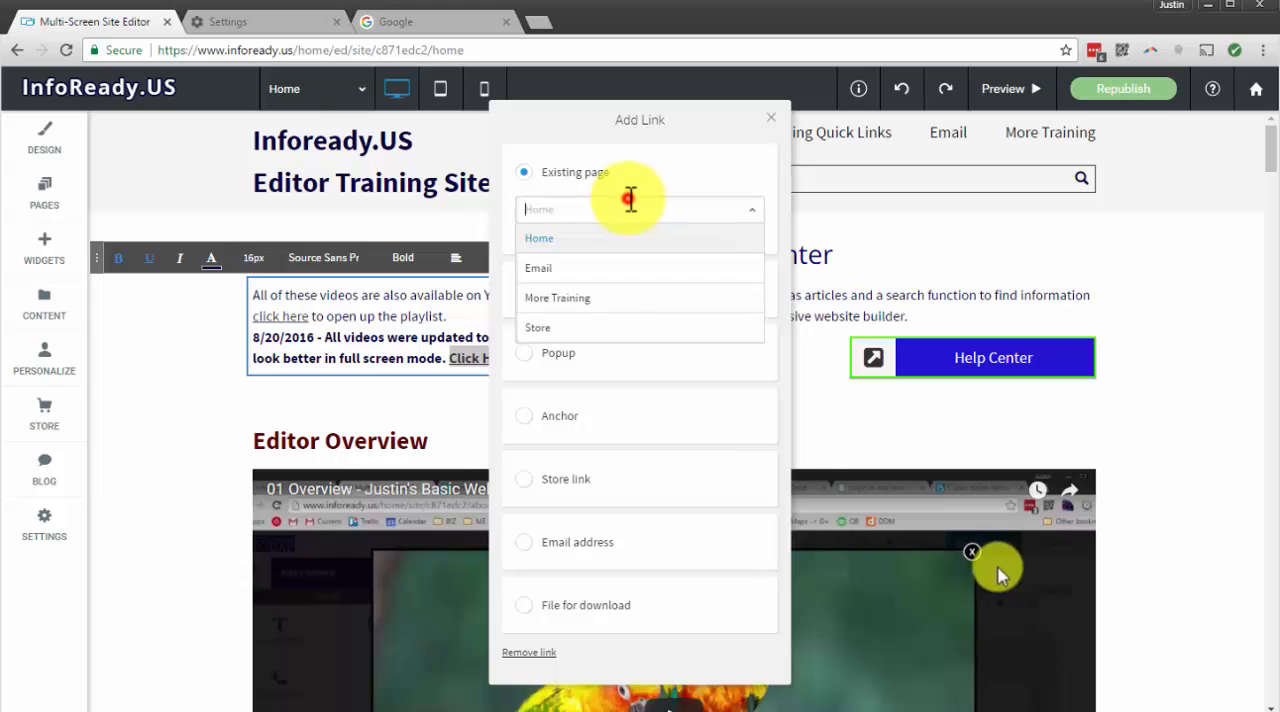
{"action": "left_click", "coordinate": [603, 300]}
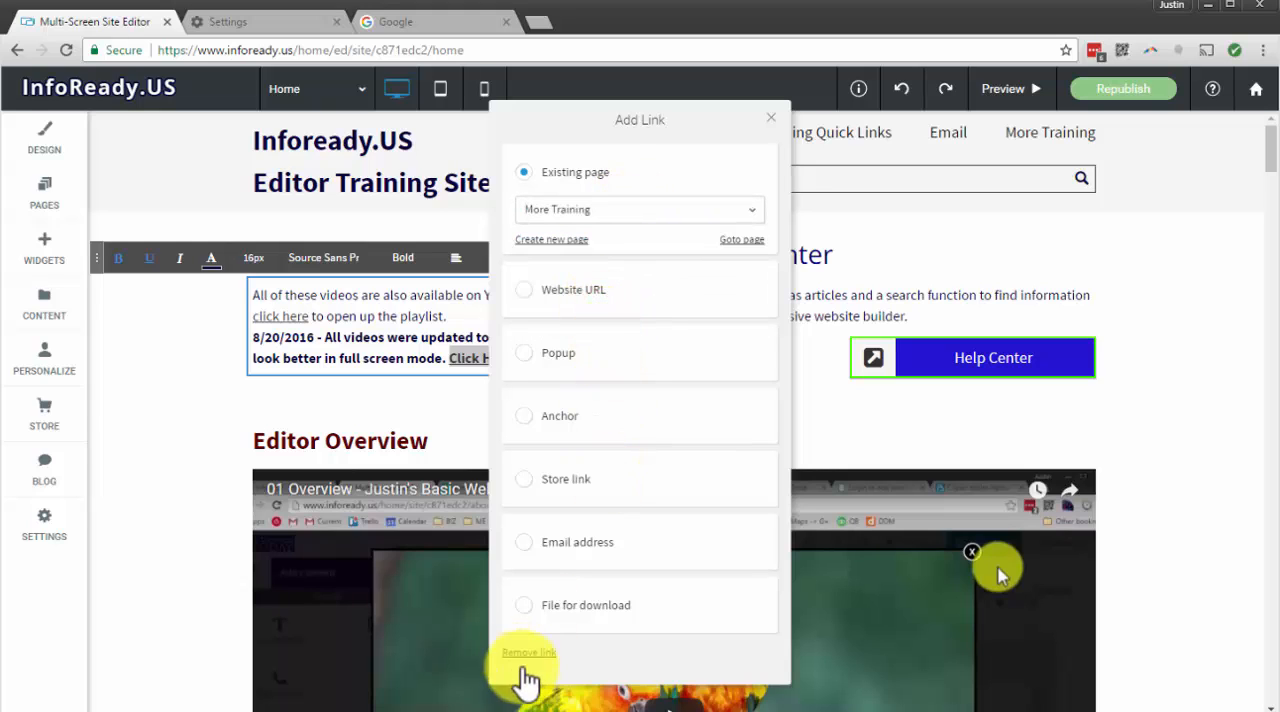
{"action": "left_click", "coordinate": [775, 122]}
{"action": "left_click", "coordinate": [627, 330]}
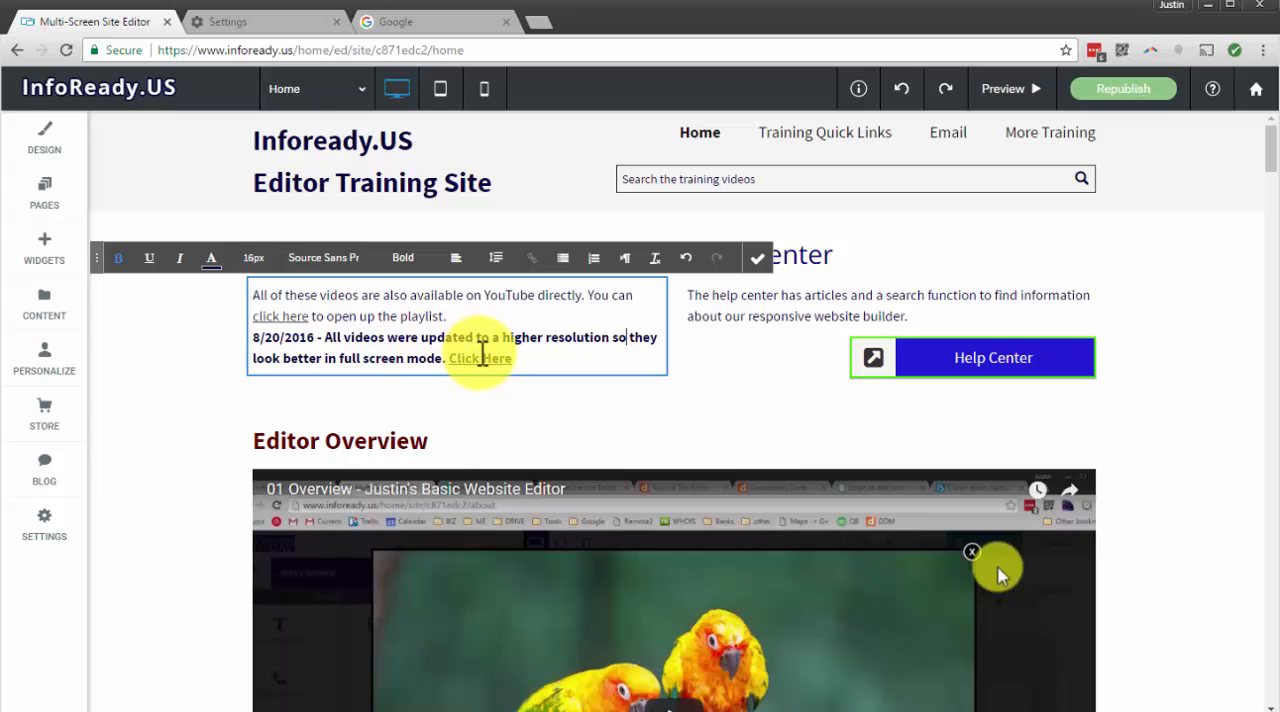
{"action": "left_click", "coordinate": [772, 275]}
{"action": "left_click", "coordinate": [534, 366]}
{"action": "left_click", "coordinate": [1080, 428]}
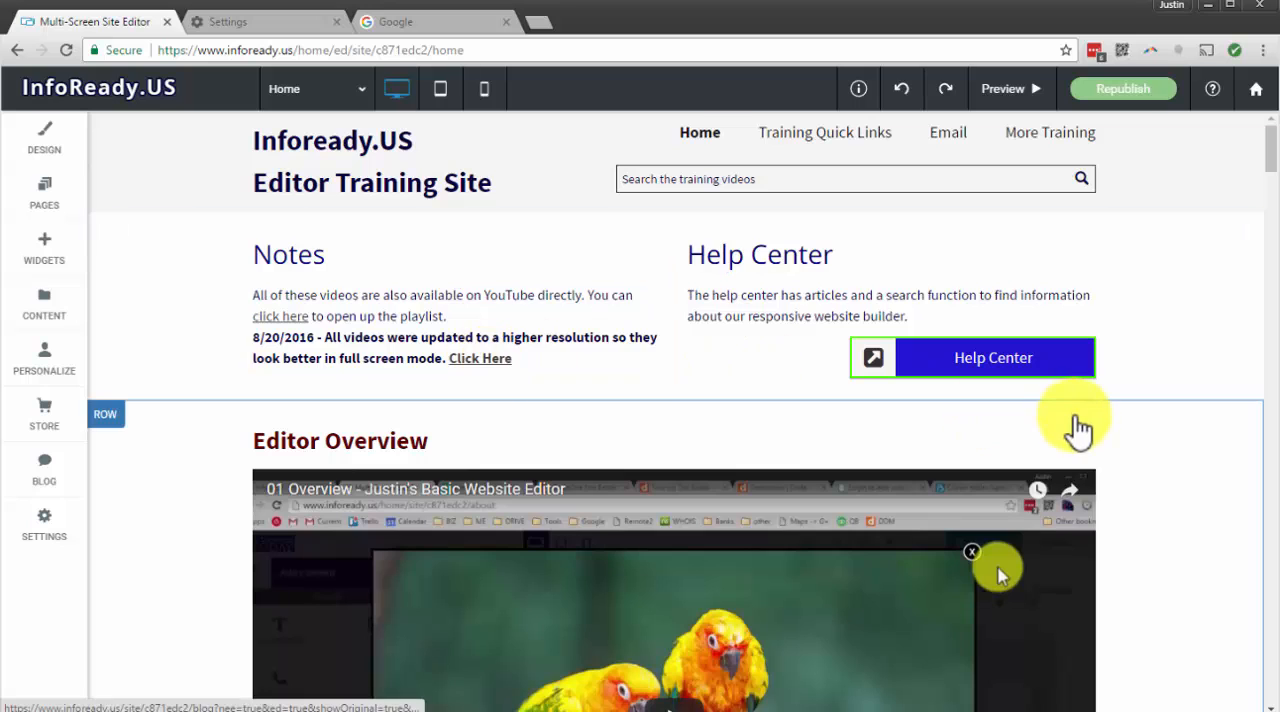
{"action": "scroll", "coordinate": [1077, 430], "scroll_direction": "down", "scroll_amount": 10}
{"action": "scroll", "coordinate": [1071, 423], "scroll_direction": "up", "scroll_amount": 9}
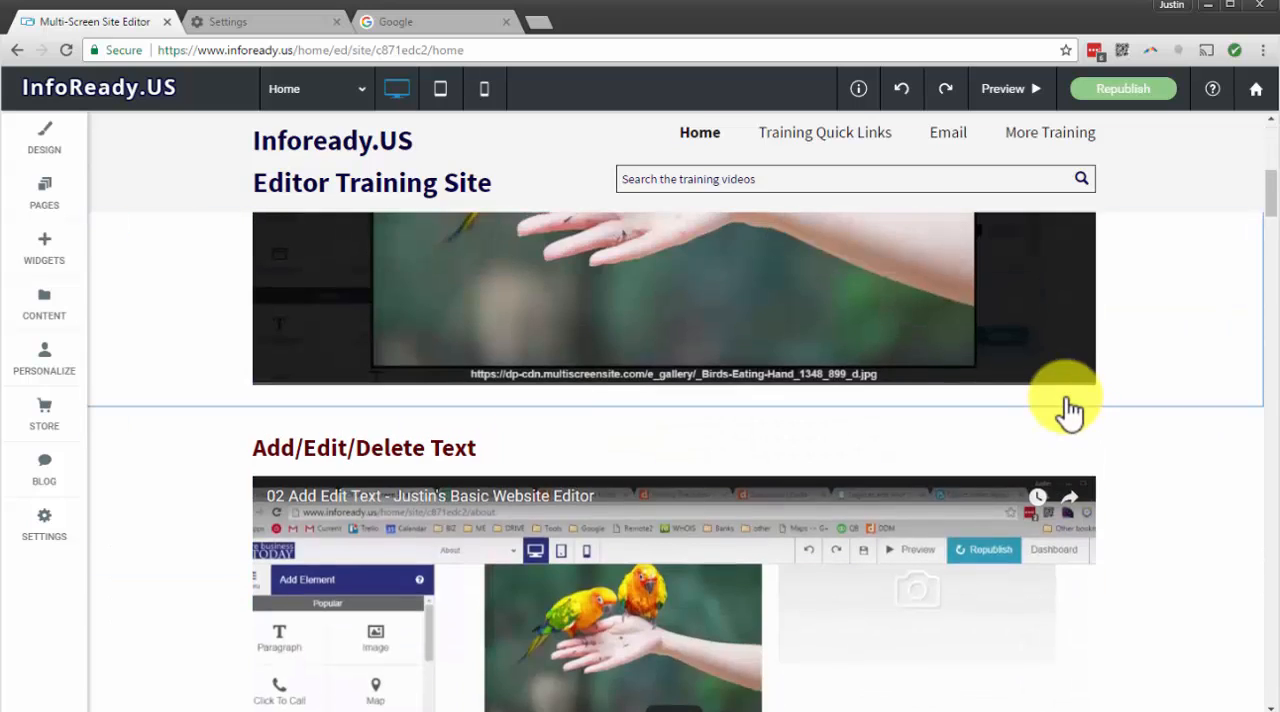
{"action": "scroll", "coordinate": [1013, 388], "scroll_direction": "up", "scroll_amount": 3}
Remove the link from the "Click Here" text at the end of the Notes paragraph
{"action": "left_click", "coordinate": [500, 334]}
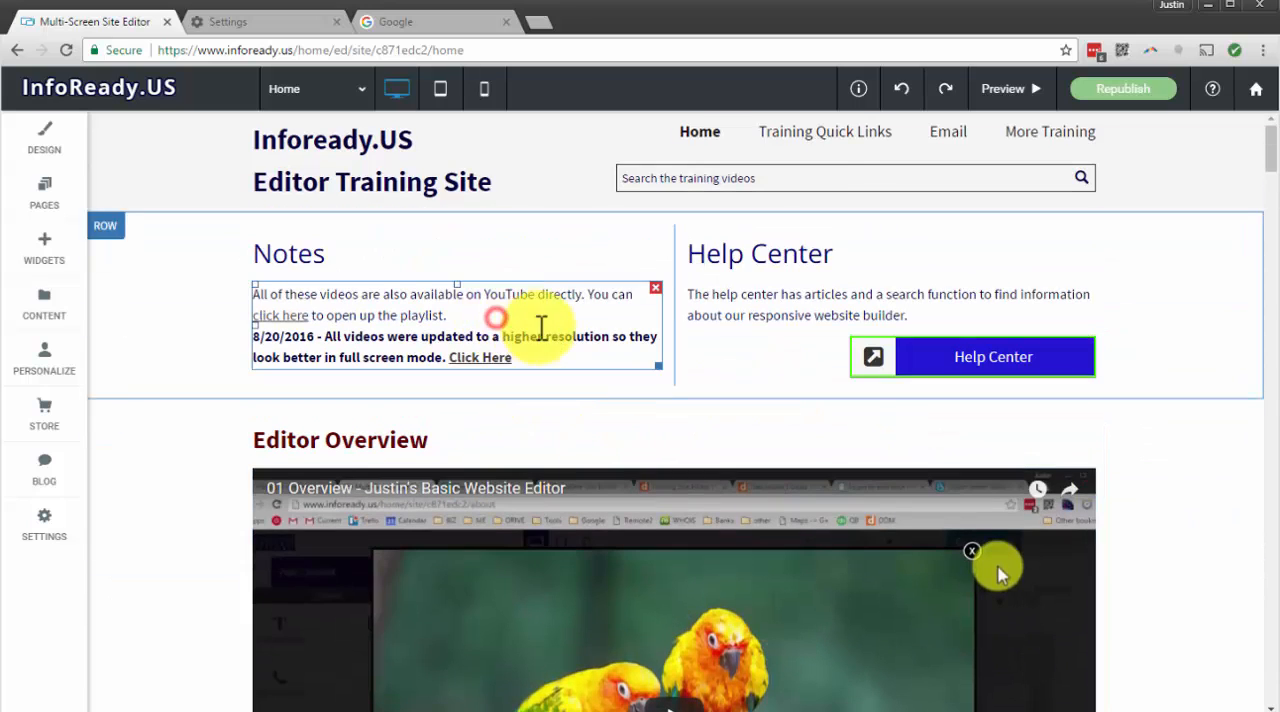
{"action": "left_click", "coordinate": [530, 352]}
{"action": "left_click_drag", "start_coordinate": [515, 358], "coordinate": [451, 360]}
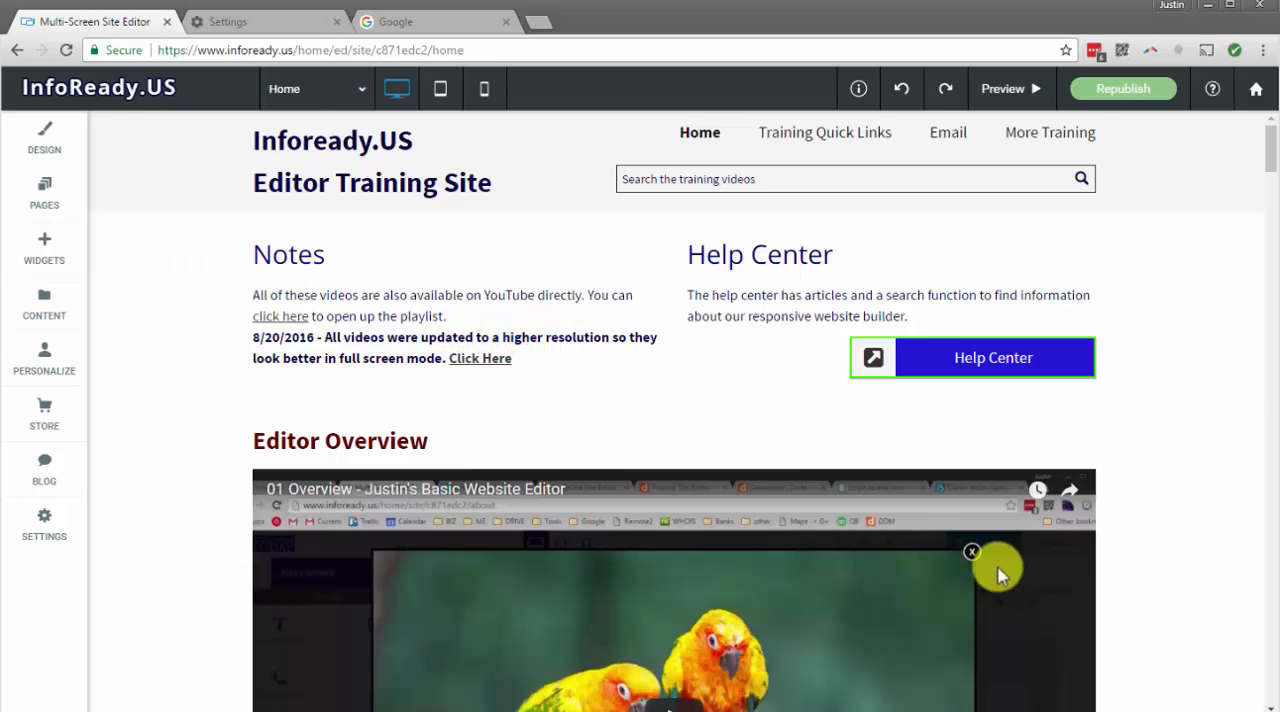
{"action": "left_click", "coordinate": [578, 335]}
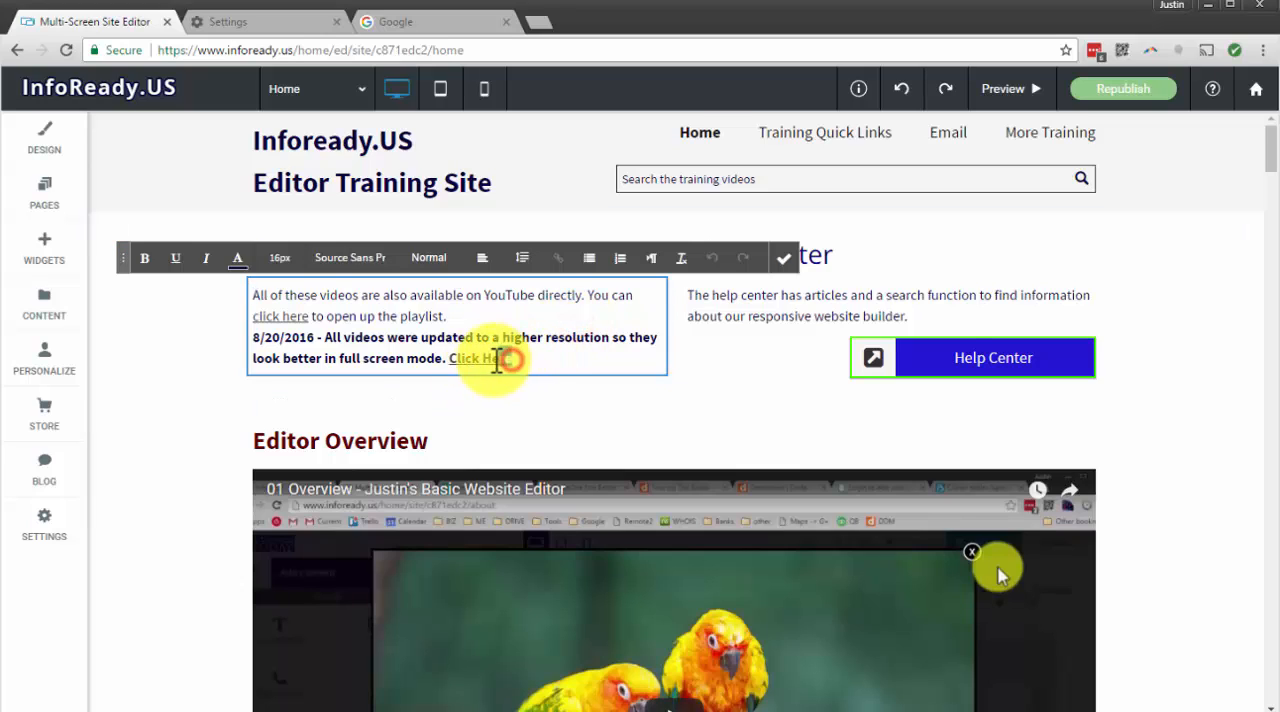
{"action": "left_click_drag", "start_coordinate": [497, 360], "coordinate": [447, 360]}
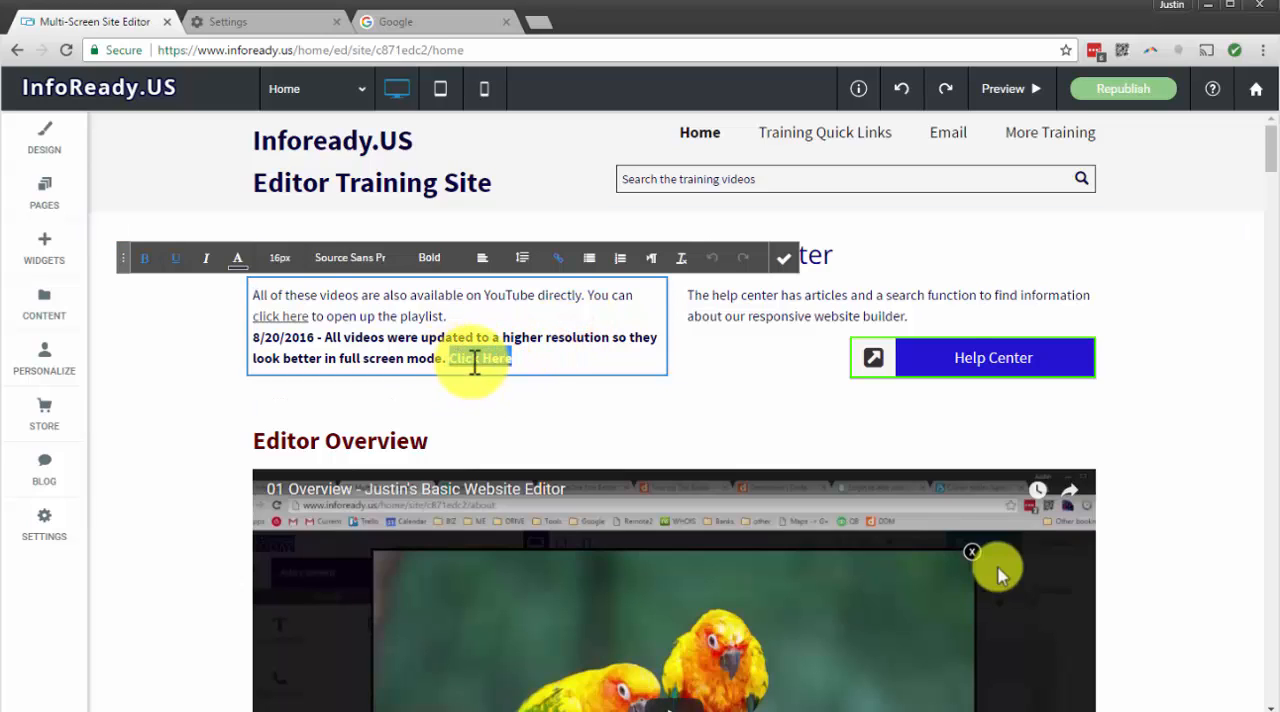
{"action": "left_click", "coordinate": [558, 262]}
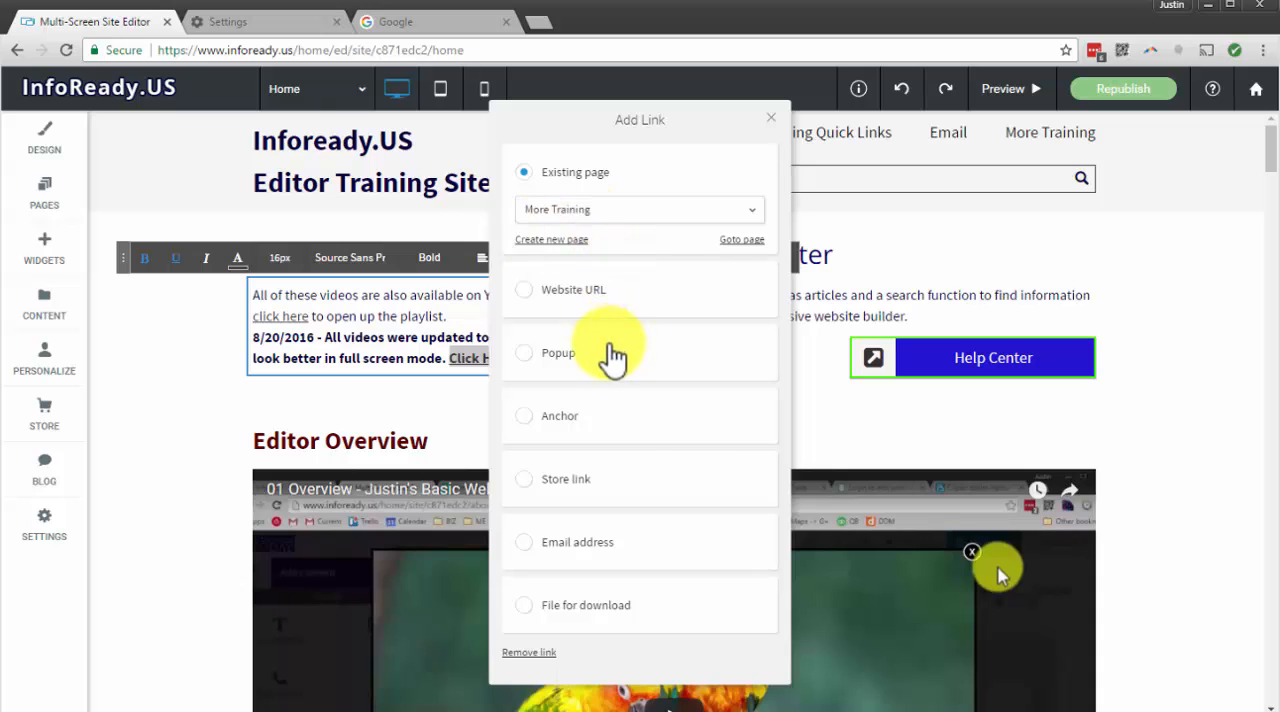
{"action": "left_click", "coordinate": [515, 653]}
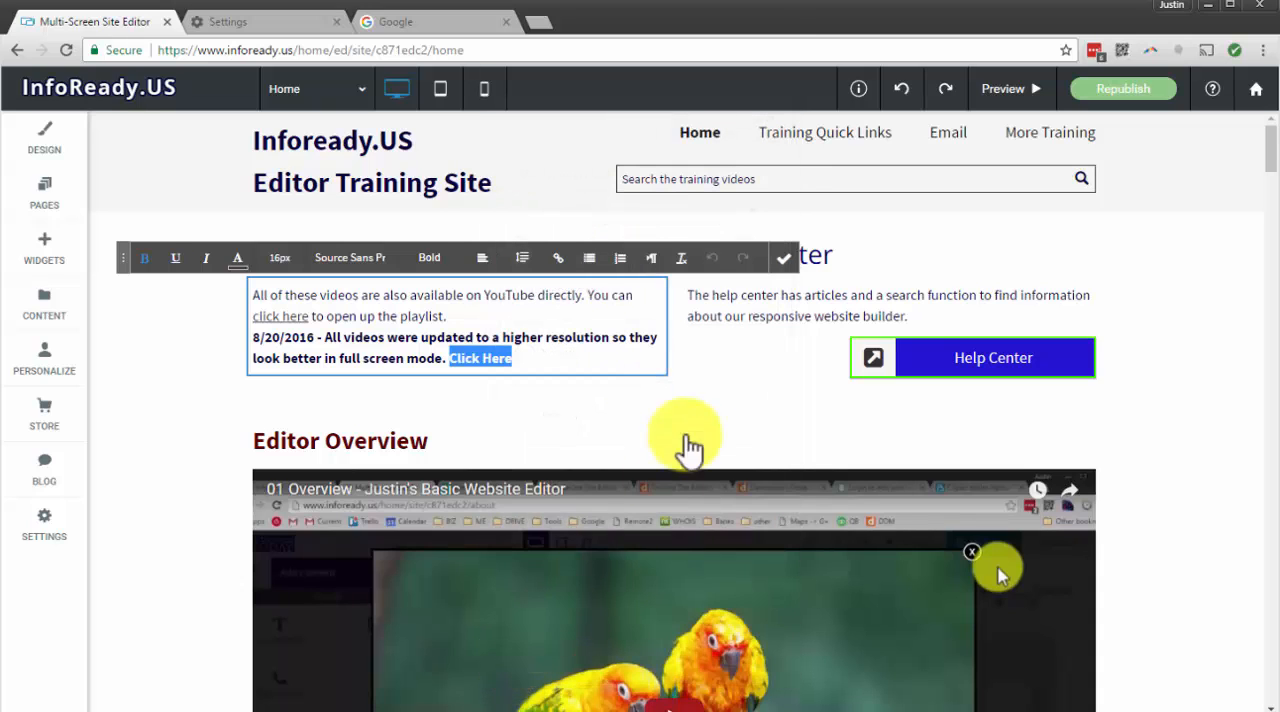
Delete the "Click Here" text from the Notes paragraph and finish editing it
{"action": "left_click", "coordinate": [570, 308]}
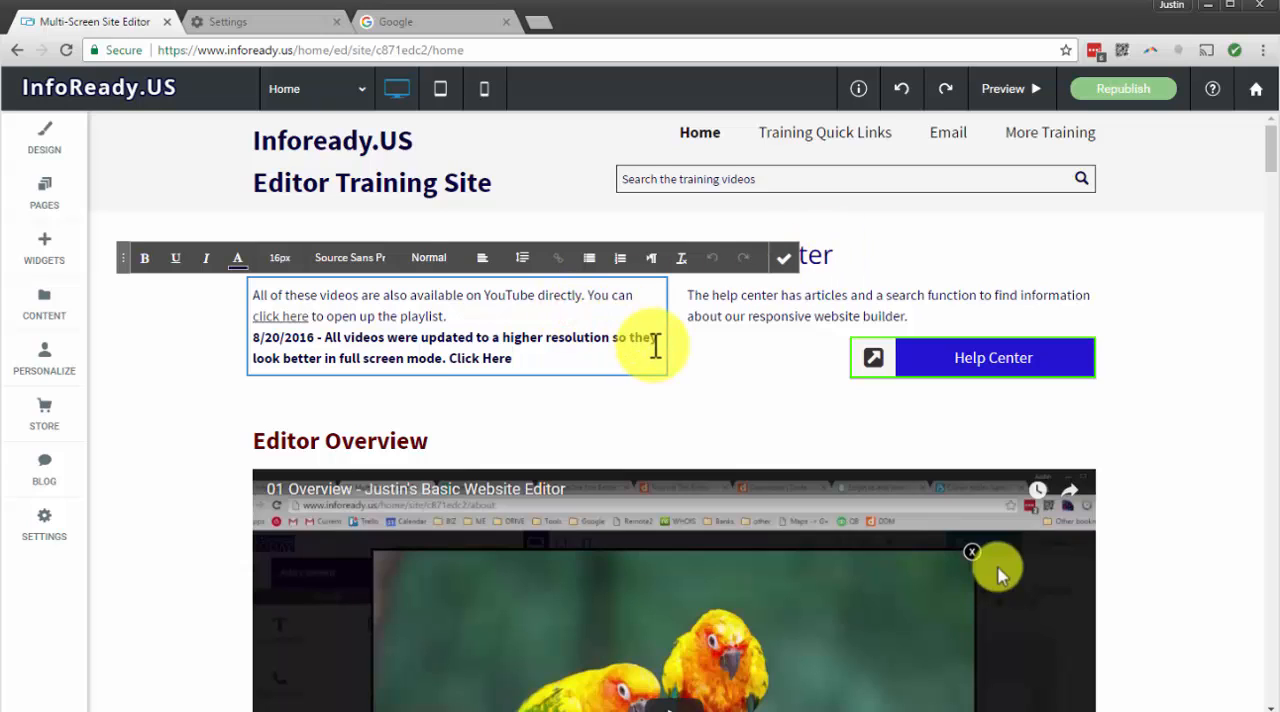
{"action": "left_click_drag", "start_coordinate": [535, 357], "coordinate": [452, 360]}
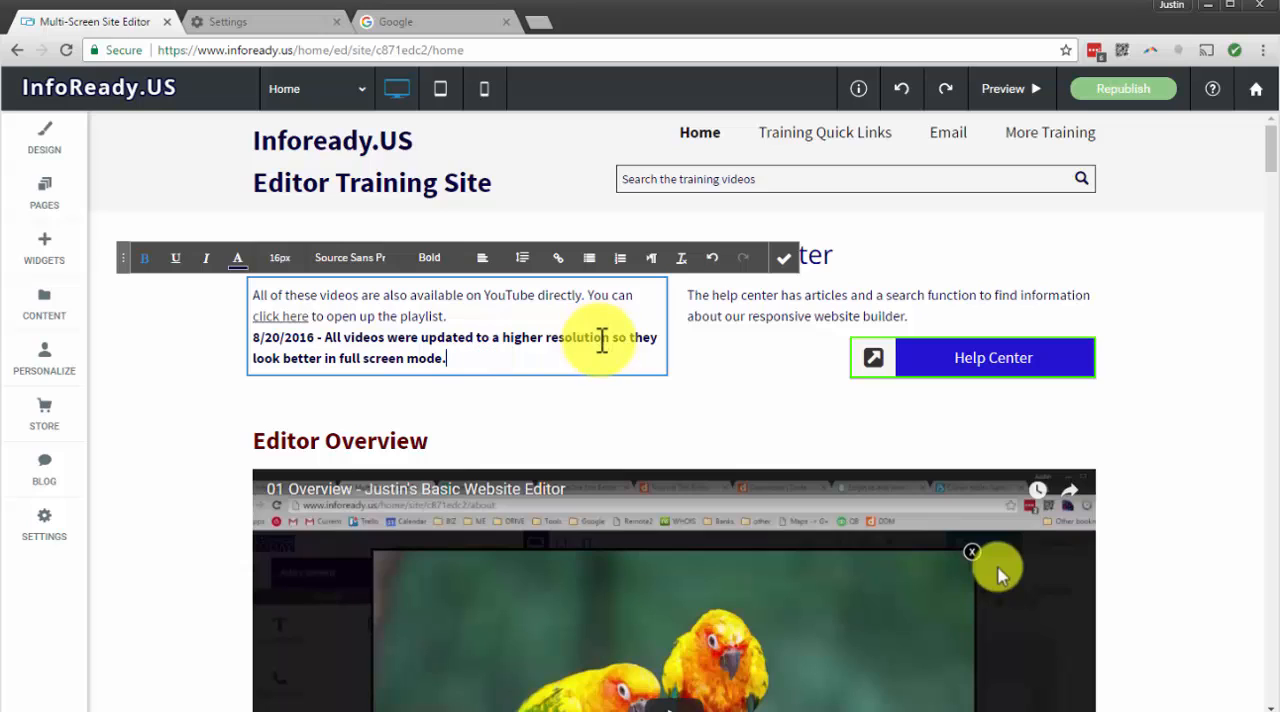
{"action": "left_click", "coordinate": [786, 262]}
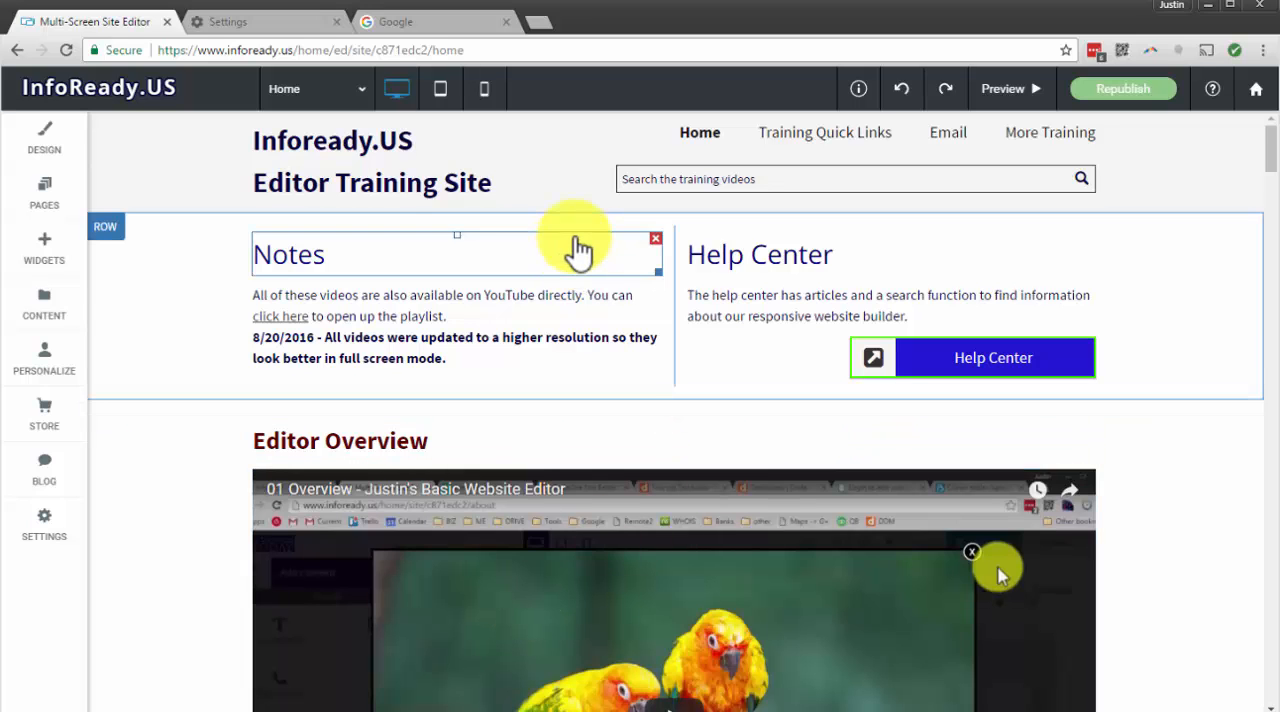
{"action": "scroll", "coordinate": [576, 243], "scroll_direction": "down", "scroll_amount": 20}
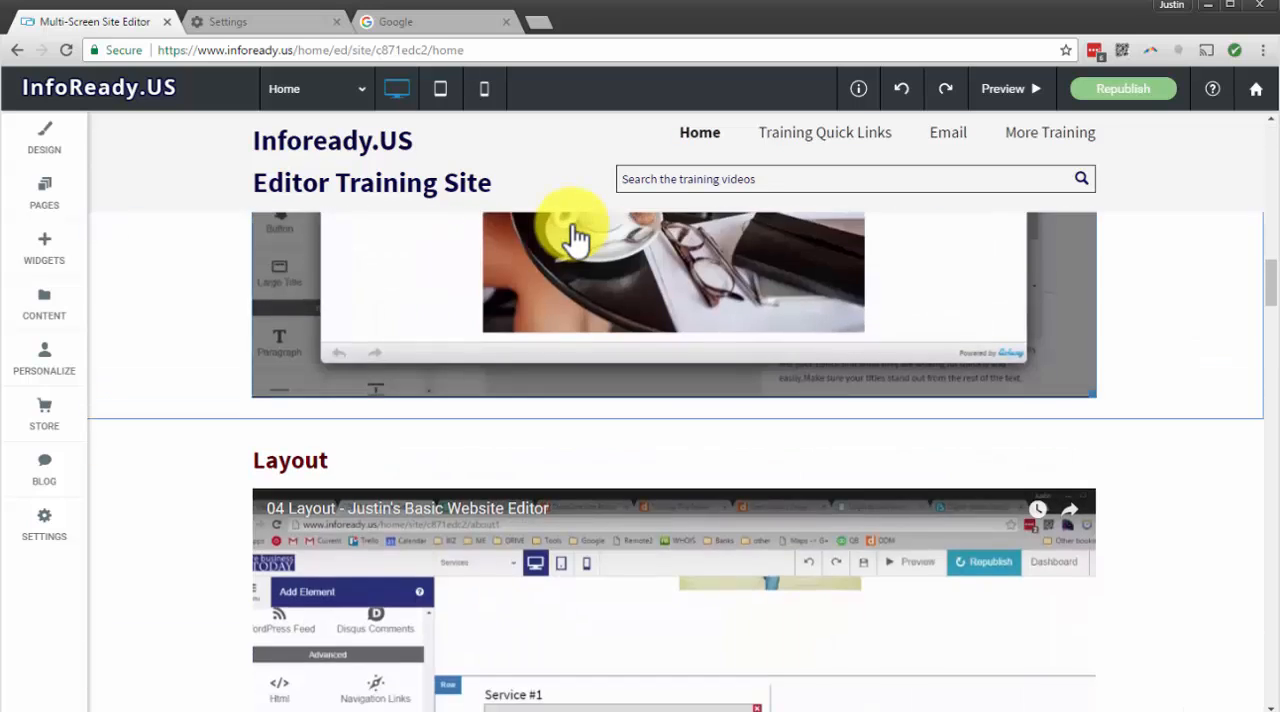
{"action": "scroll", "coordinate": [576, 238], "scroll_direction": "up", "scroll_amount": 10}
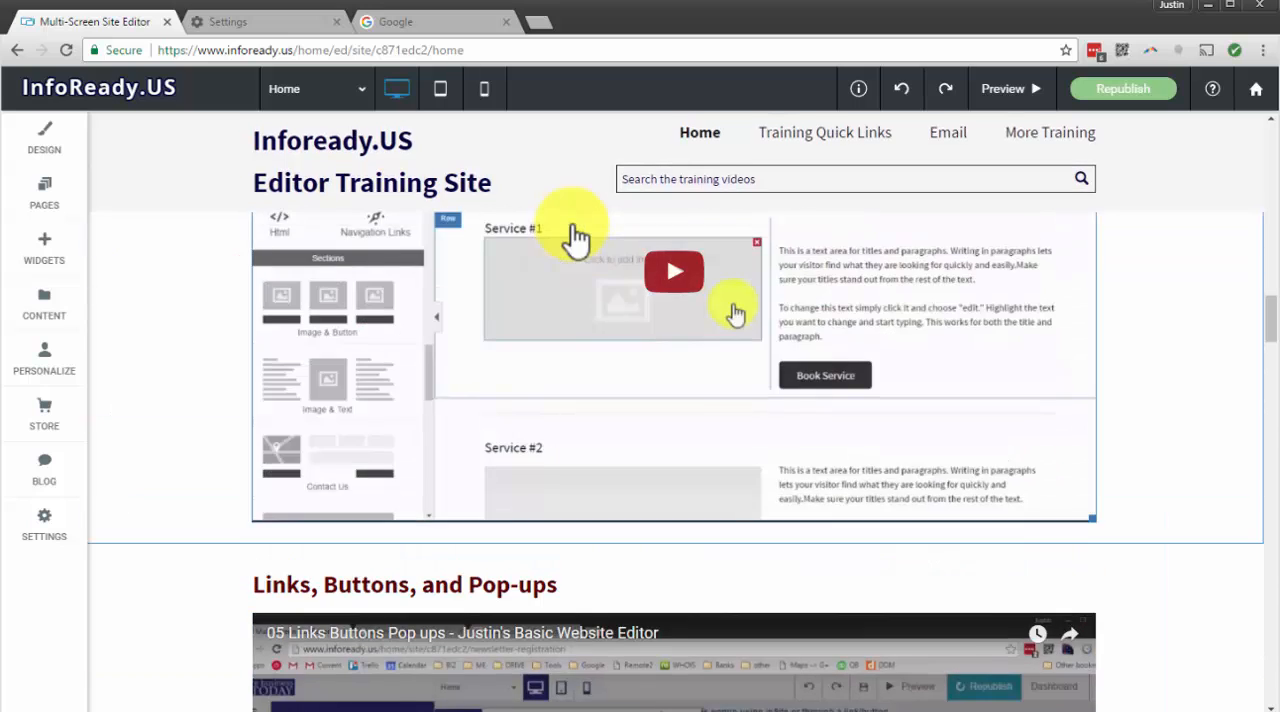
{"action": "scroll", "coordinate": [576, 238], "scroll_direction": "up", "scroll_amount": 5}
{"action": "scroll", "coordinate": [143, 277], "scroll_direction": "up", "scroll_amount": 5}
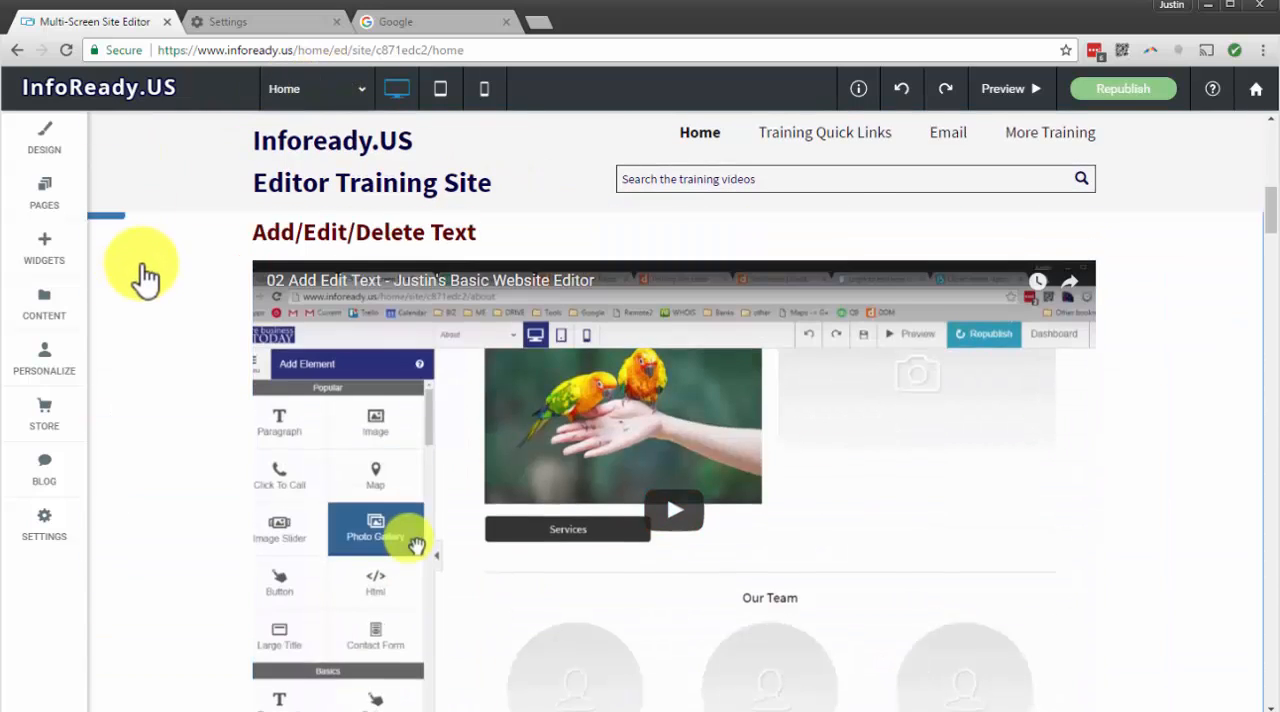
{"action": "scroll", "coordinate": [143, 277], "scroll_direction": "up", "scroll_amount": 3}
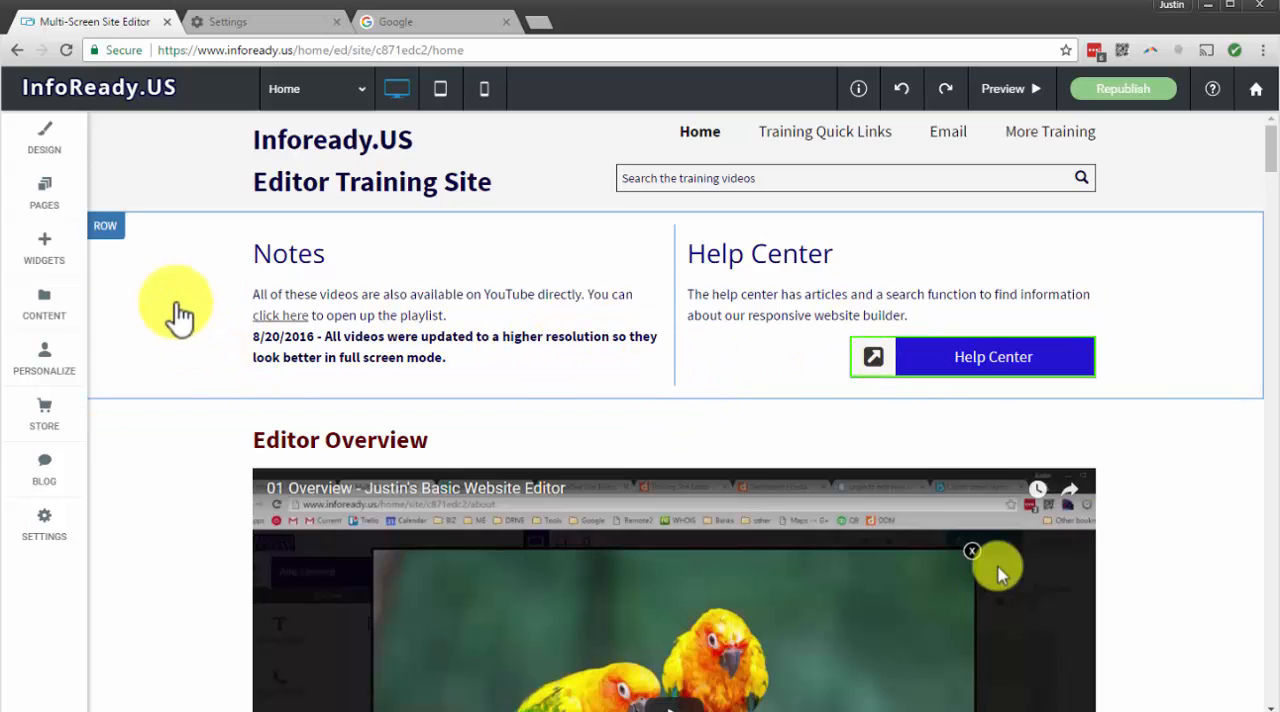
Add a Button widget directly below the Notes paragraph
{"action": "left_click", "coordinate": [46, 268]}
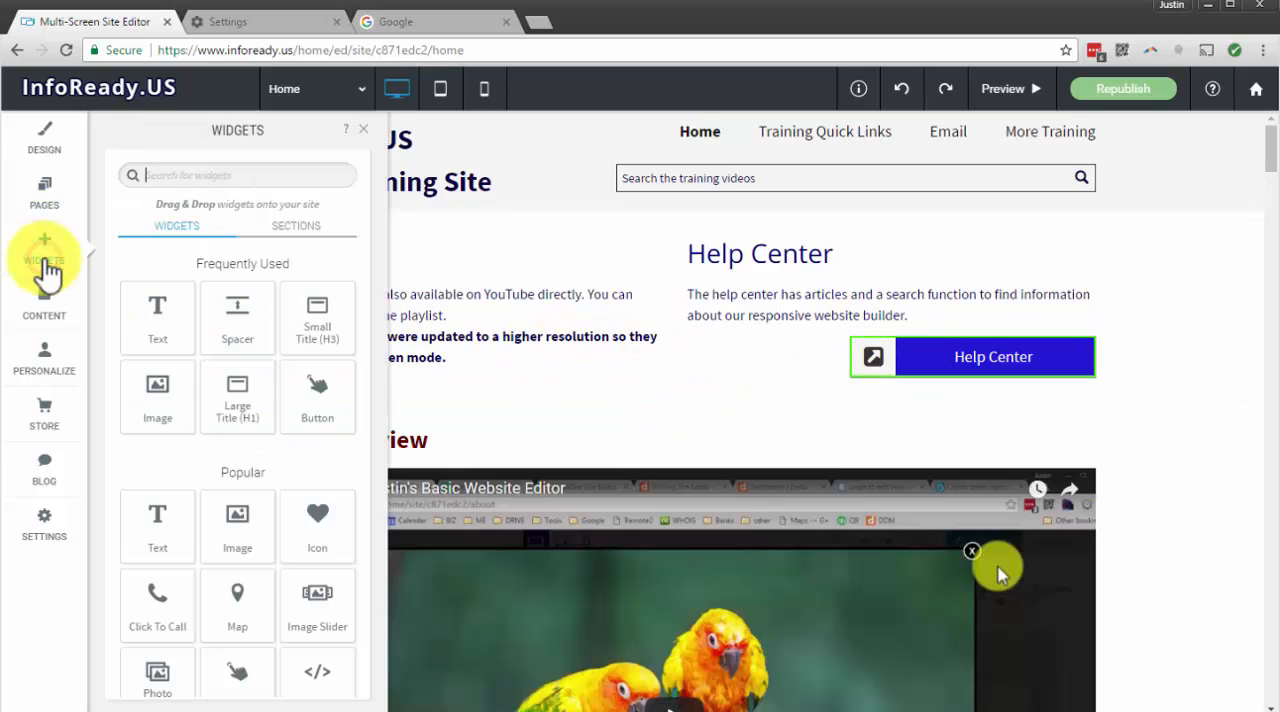
{"action": "left_click_drag", "start_coordinate": [297, 369], "coordinate": [333, 426]}
{"action": "scroll", "coordinate": [320, 409], "scroll_direction": "down", "scroll_amount": 1}
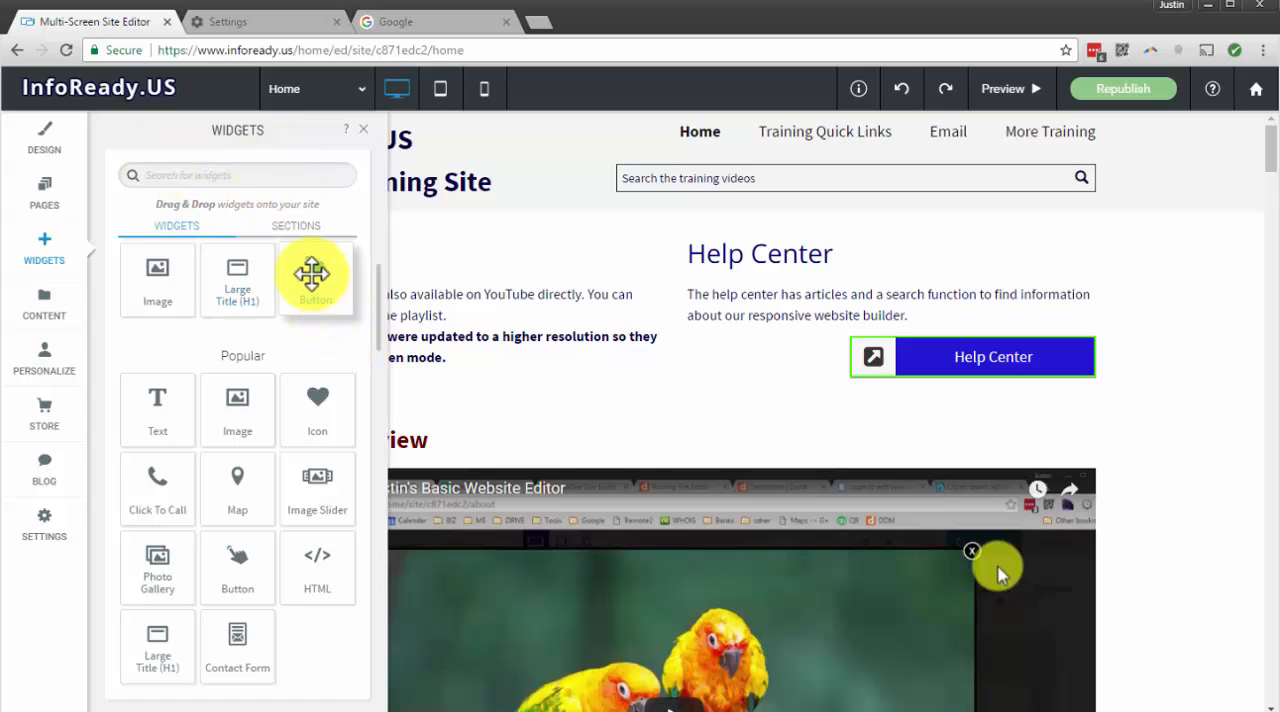
{"action": "left_click_drag", "start_coordinate": [339, 299], "coordinate": [464, 364]}
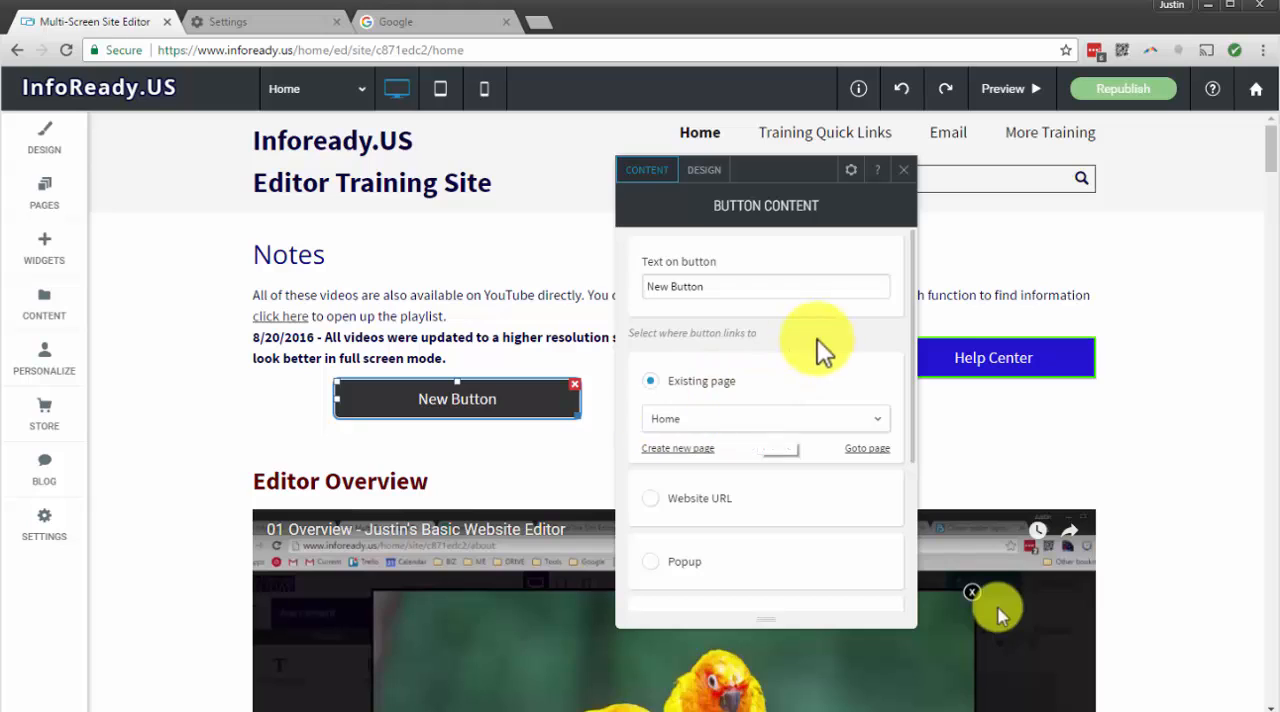
Look through the new button's link types and try the existing pages Email and More Training as its destination
{"action": "scroll", "coordinate": [823, 349], "scroll_direction": "down", "scroll_amount": 2}
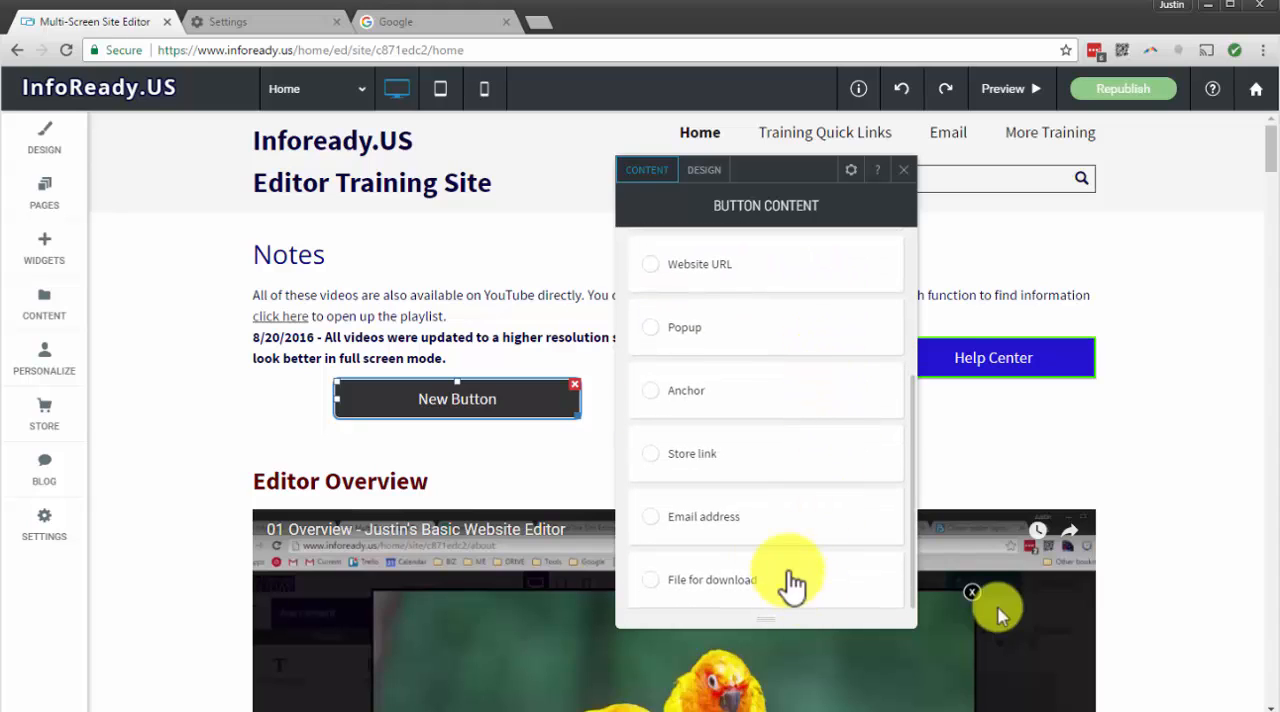
{"action": "scroll", "coordinate": [723, 414], "scroll_direction": "up", "scroll_amount": 3}
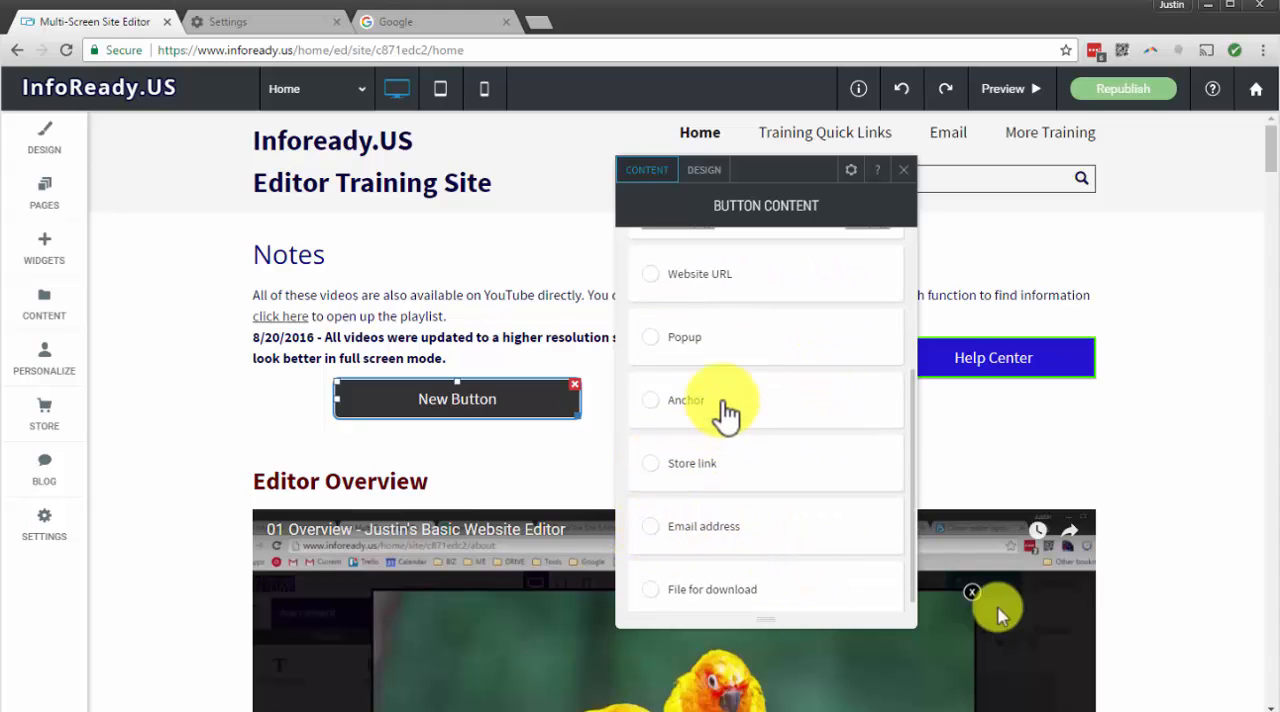
{"action": "left_click", "coordinate": [787, 420]}
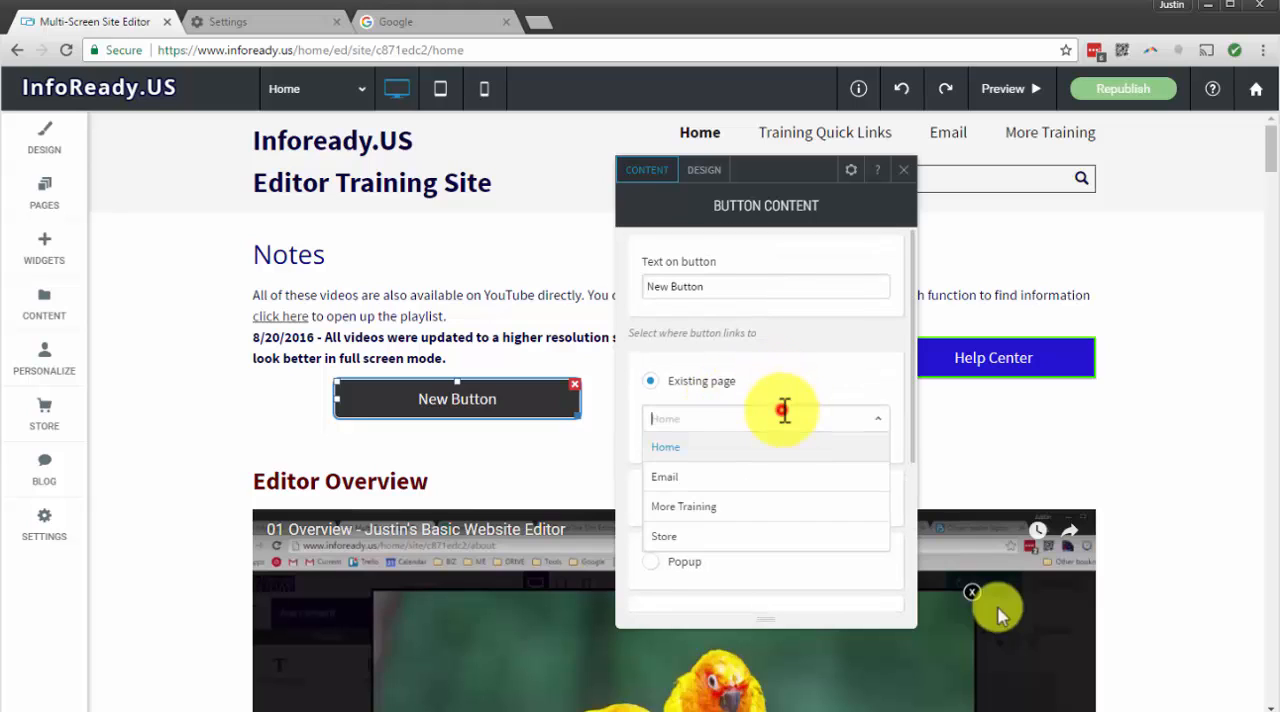
{"action": "left_click", "coordinate": [722, 487]}
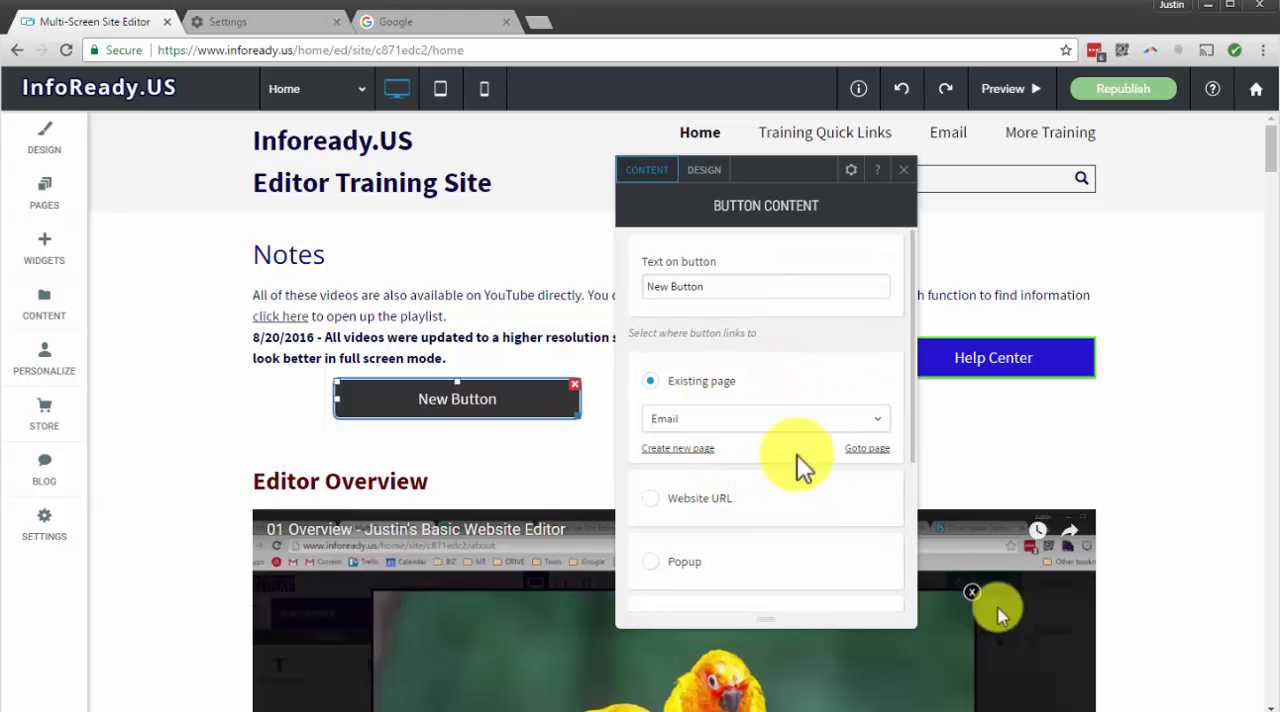
{"action": "left_click", "coordinate": [771, 418]}
{"action": "left_click", "coordinate": [718, 504]}
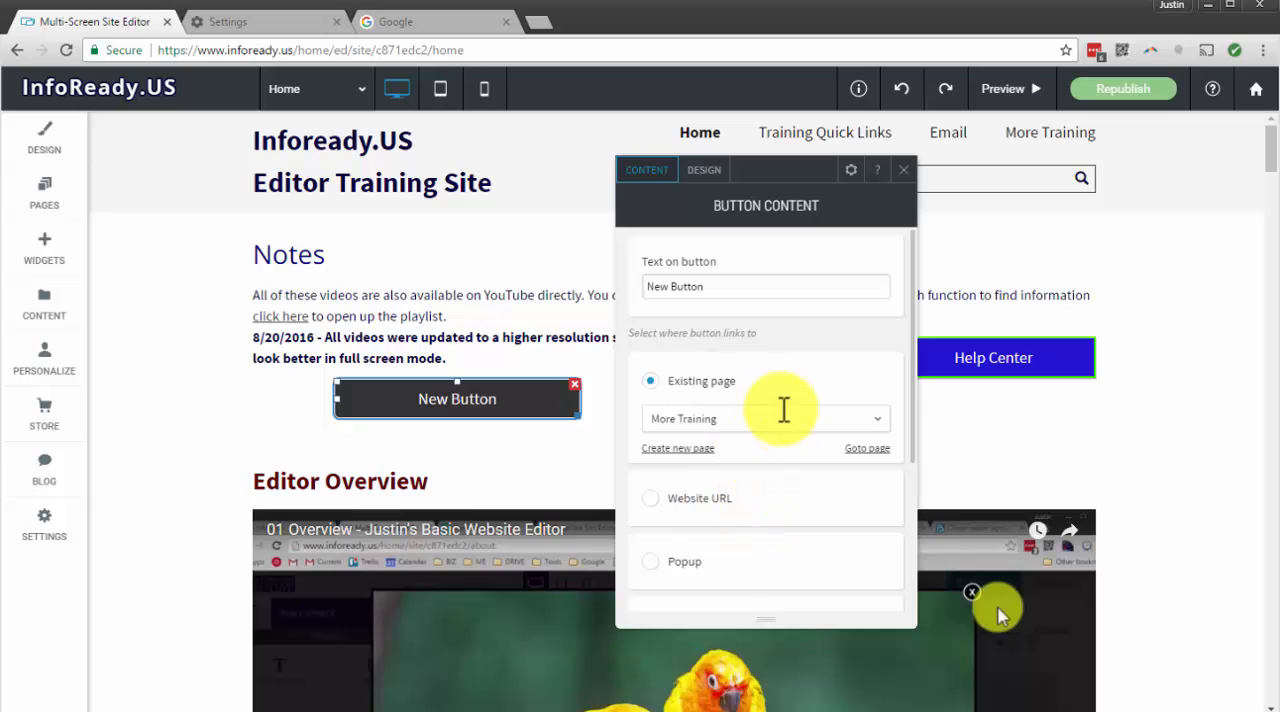
{"action": "scroll", "coordinate": [783, 405], "scroll_direction": "down", "scroll_amount": 1}
{"action": "scroll", "coordinate": [778, 408], "scroll_direction": "down", "scroll_amount": 2}
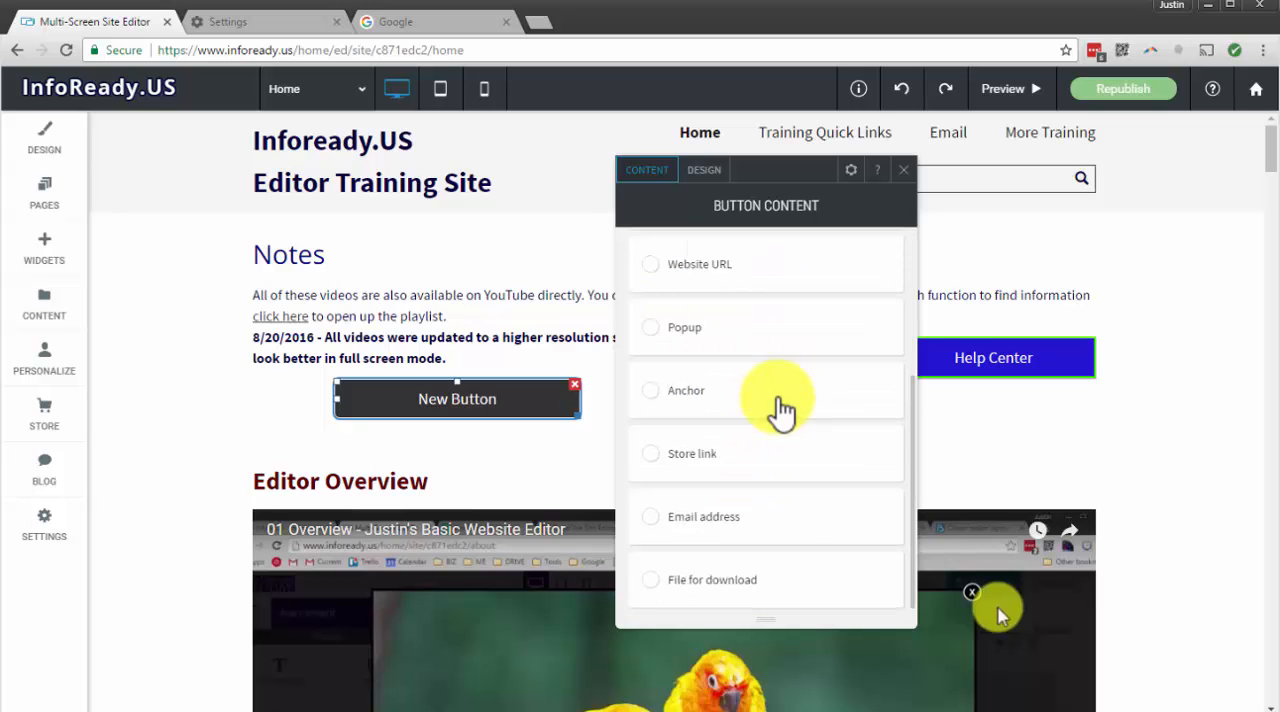
{"action": "scroll", "coordinate": [772, 402], "scroll_direction": "up", "scroll_amount": 3}
Set the new button to link to the existing Home page
{"action": "left_click", "coordinate": [710, 426]}
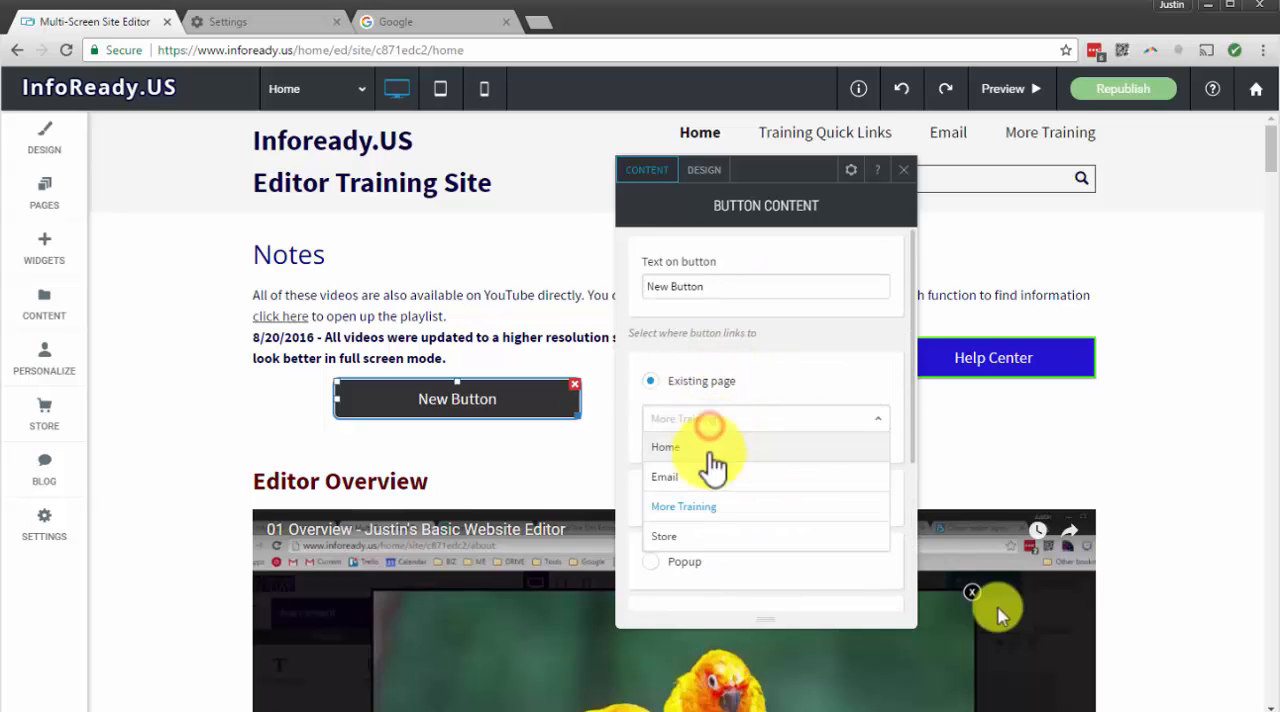
{"action": "left_click", "coordinate": [677, 490]}
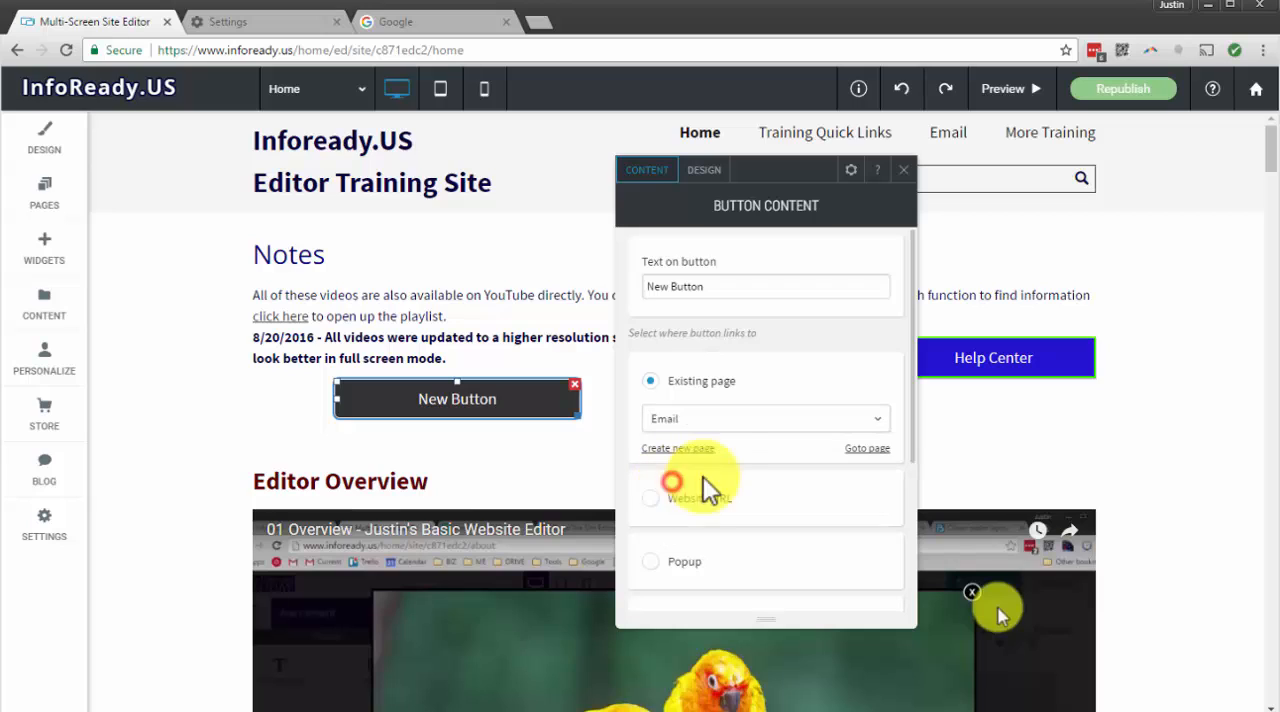
{"action": "left_click", "coordinate": [714, 416]}
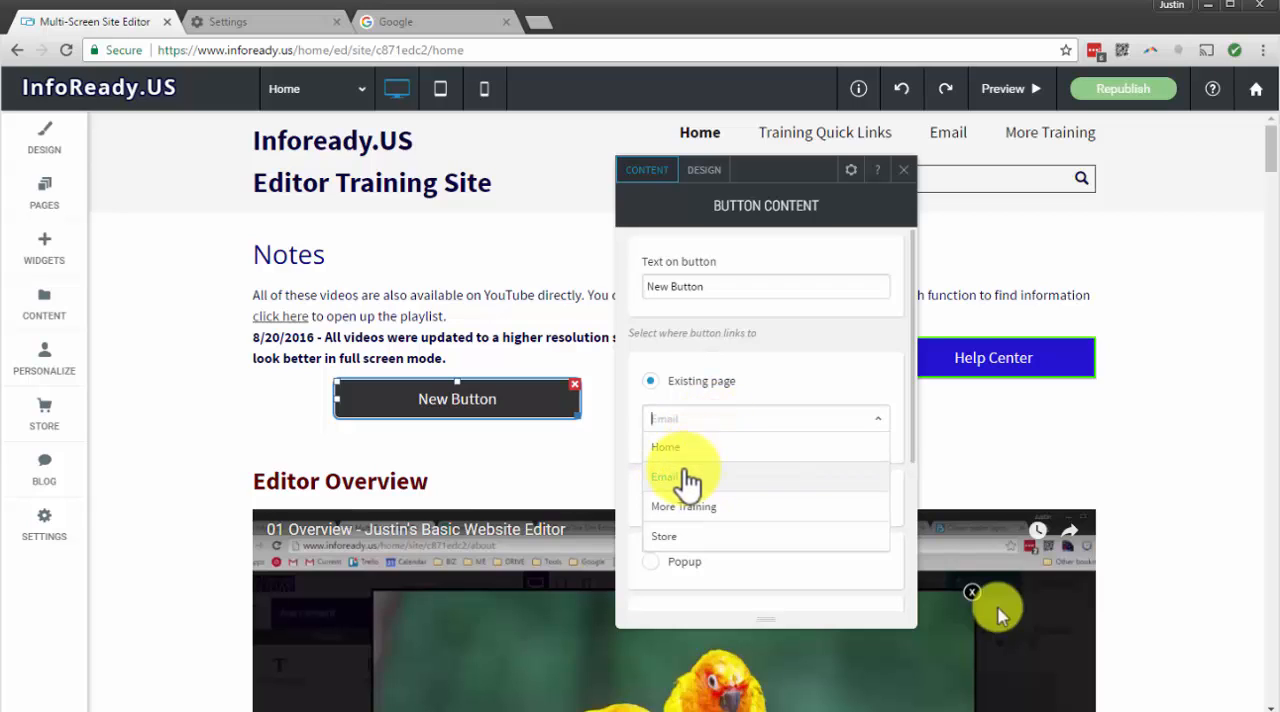
{"action": "left_click", "coordinate": [684, 451]}
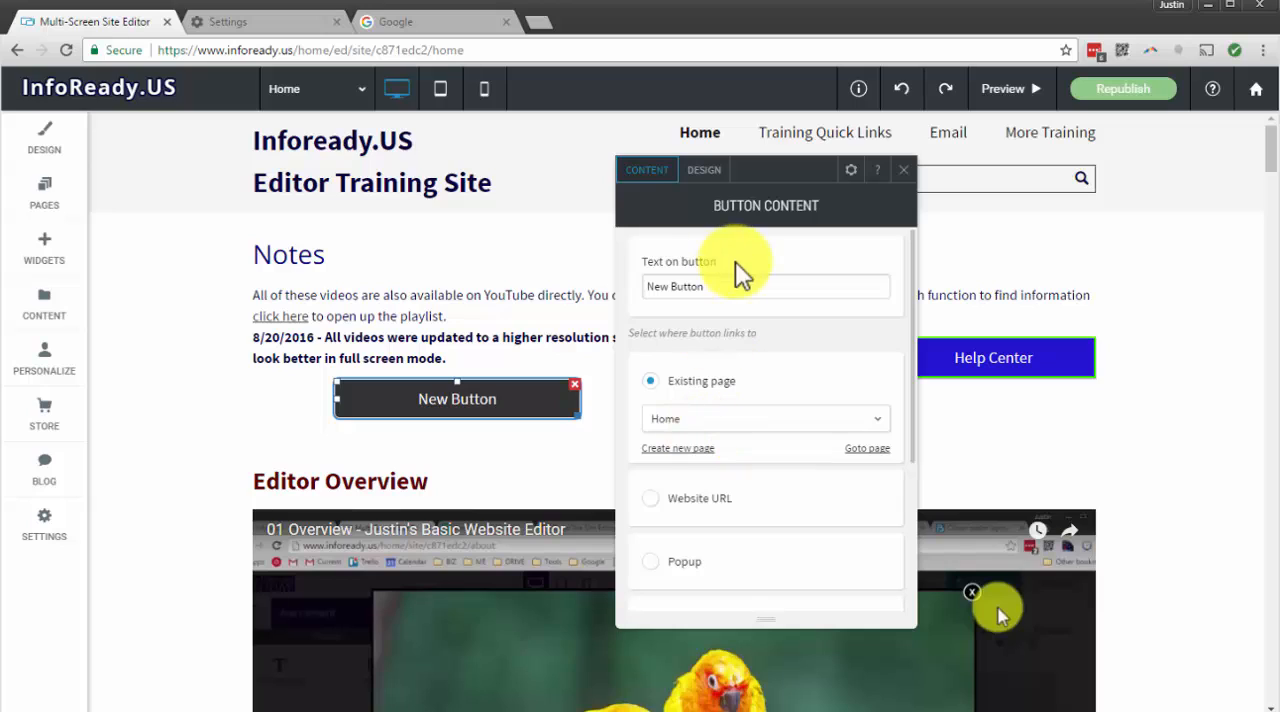
Change the text on the new button to "Home Page"
{"action": "left_click_drag", "start_coordinate": [713, 285], "coordinate": [517, 303]}
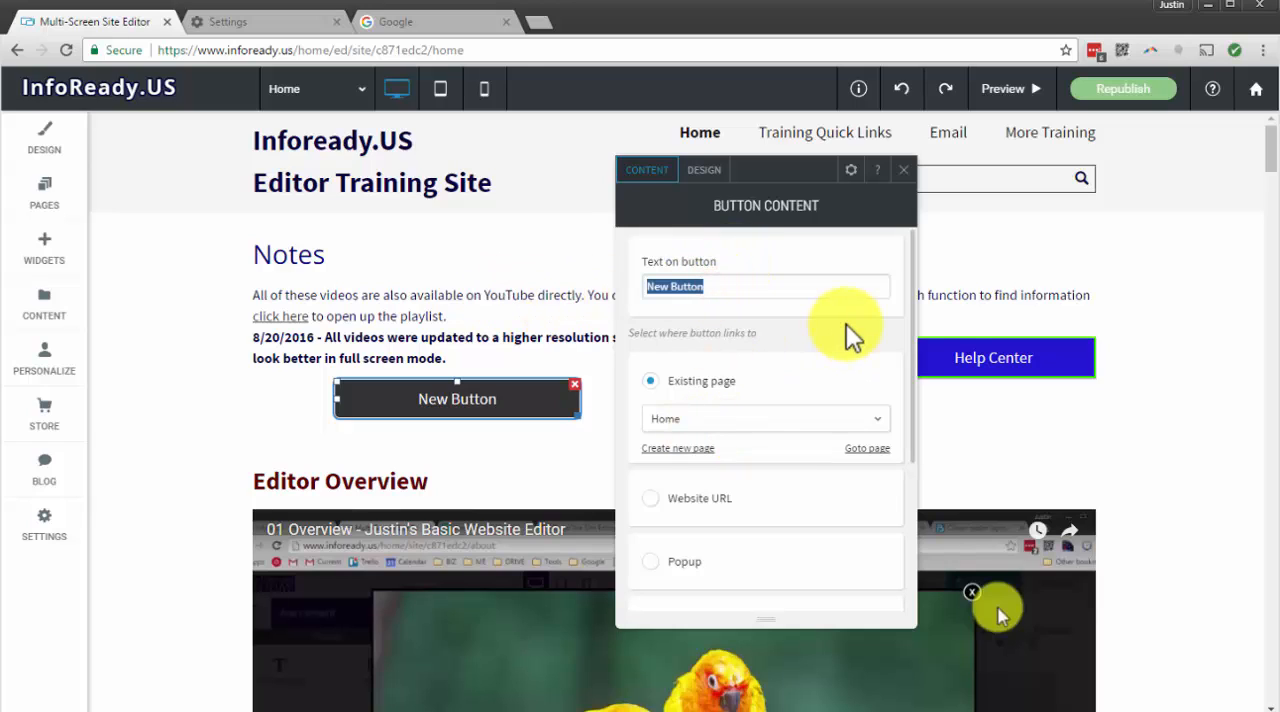
{"action": "type", "text": "Home Page"}
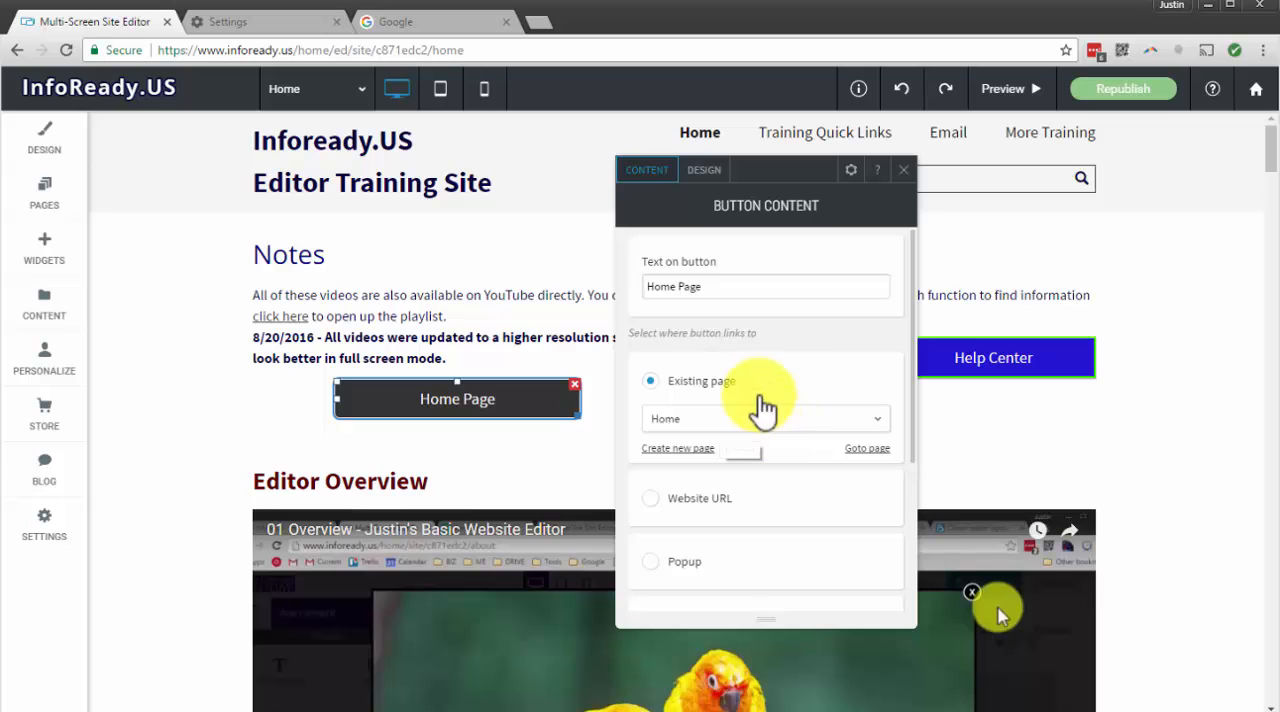
{"action": "scroll", "coordinate": [766, 363], "scroll_direction": "down", "scroll_amount": 3}
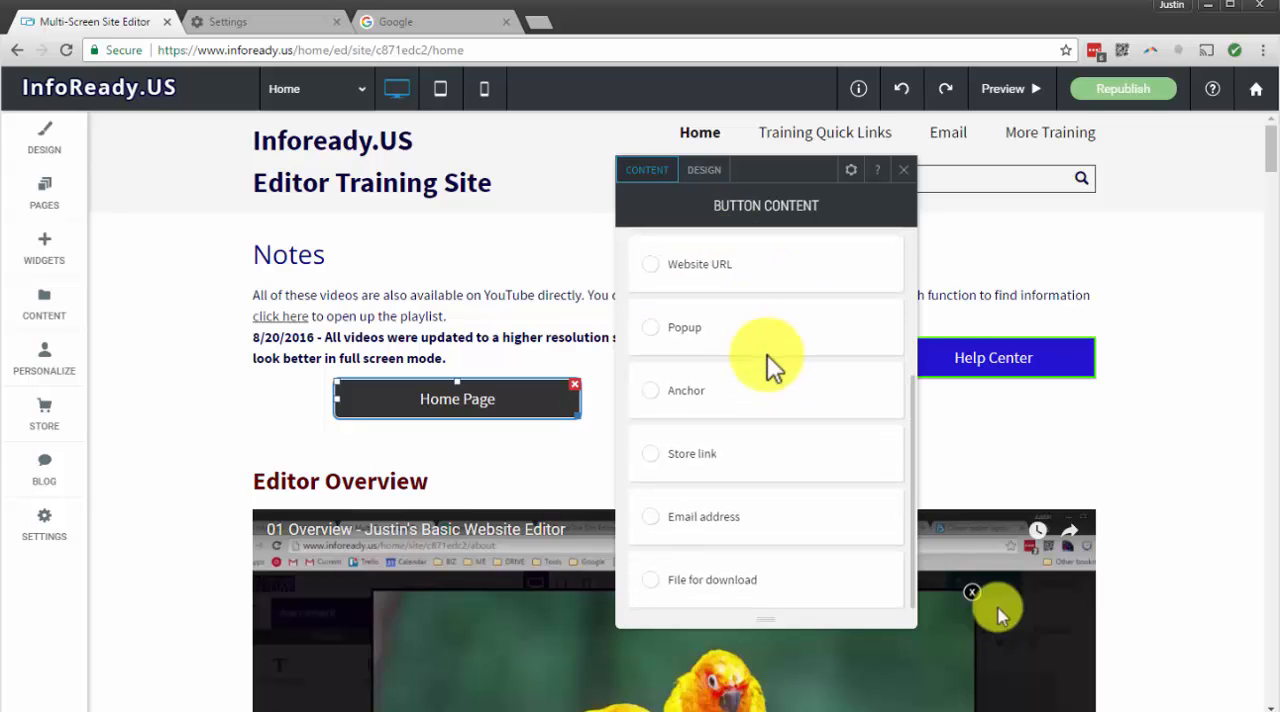
Apply the layout with a separate star icon box beside the label to the Home Page button
{"action": "scroll", "coordinate": [766, 363], "scroll_direction": "up", "scroll_amount": 3}
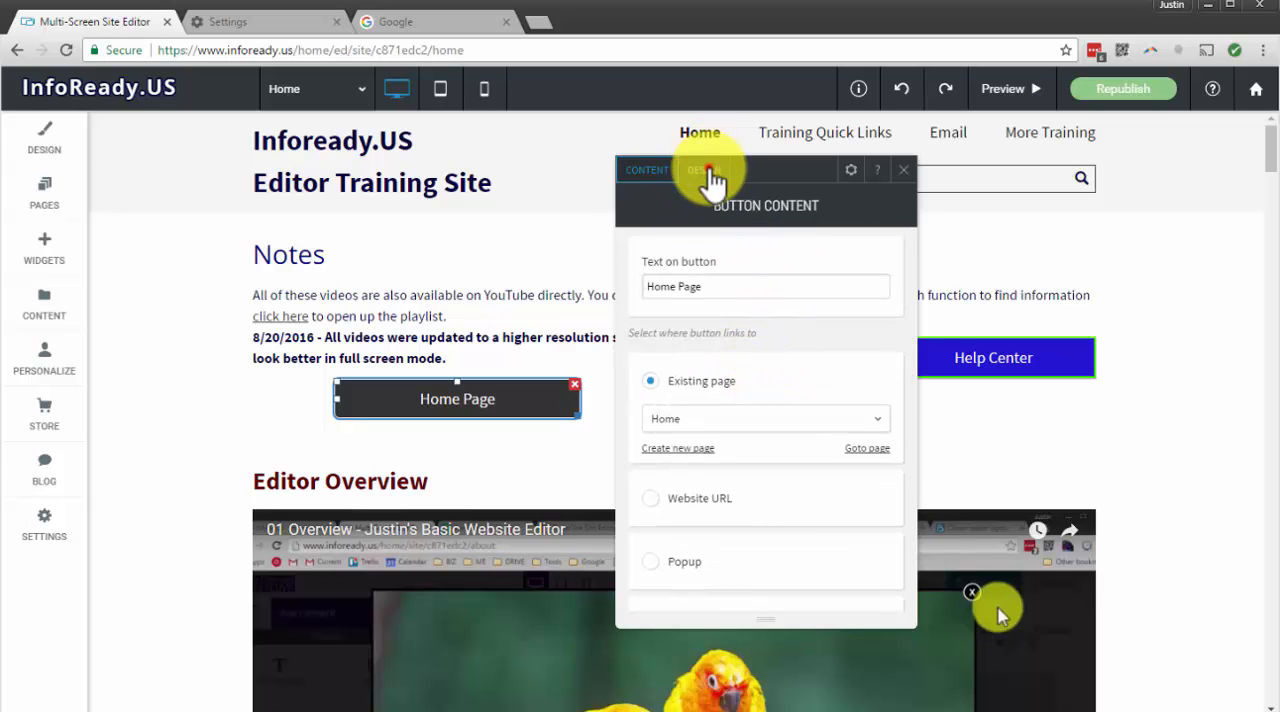
{"action": "left_click", "coordinate": [706, 171]}
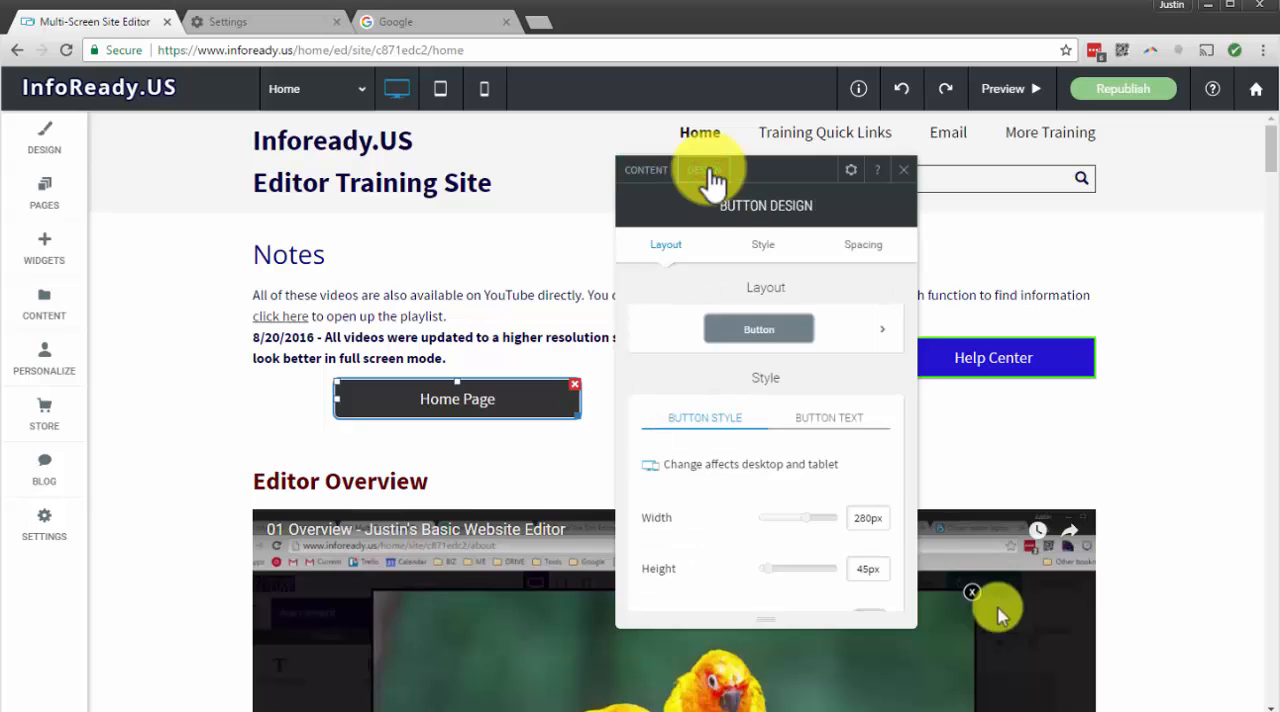
{"action": "left_click", "coordinate": [878, 336]}
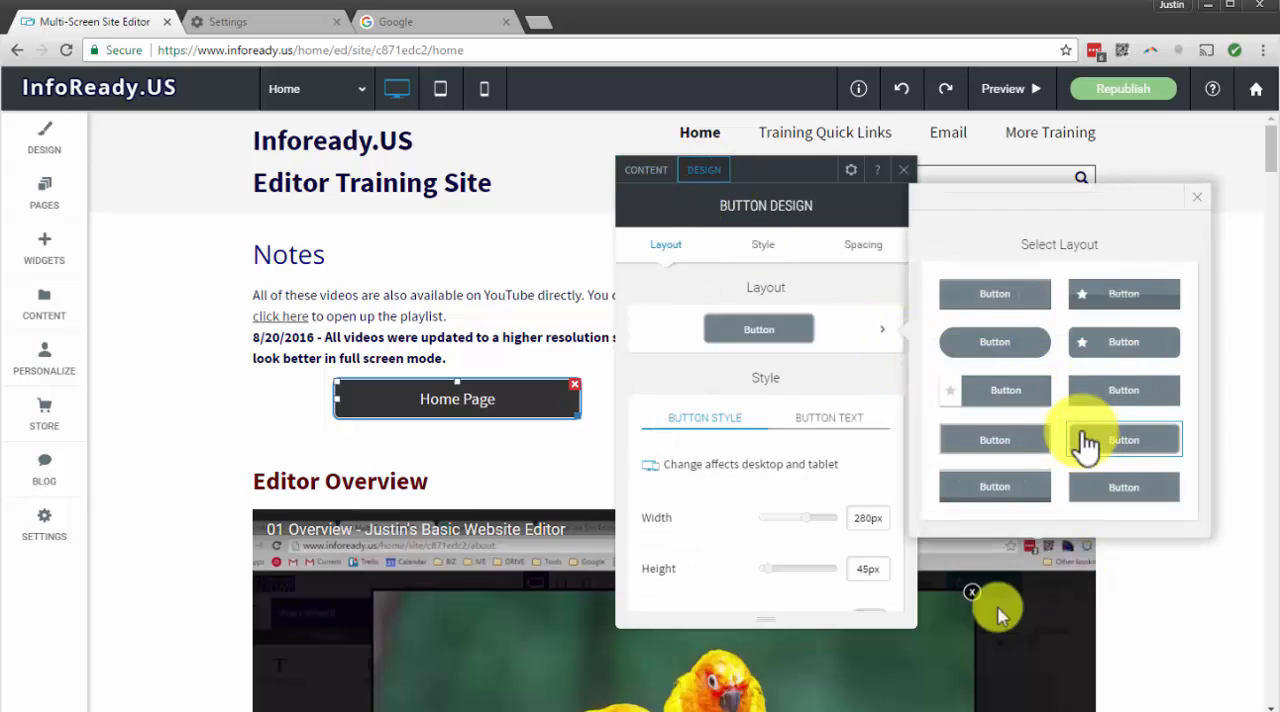
{"action": "left_click", "coordinate": [1000, 400]}
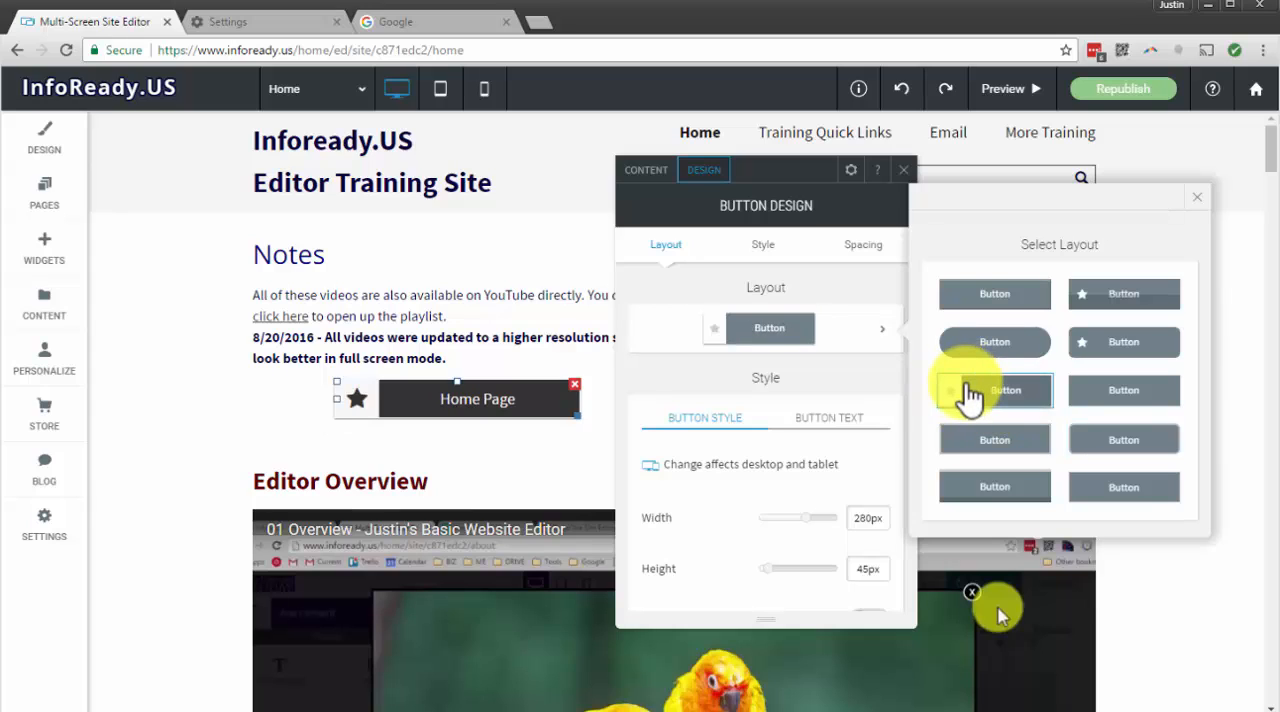
{"action": "left_click", "coordinate": [1203, 208]}
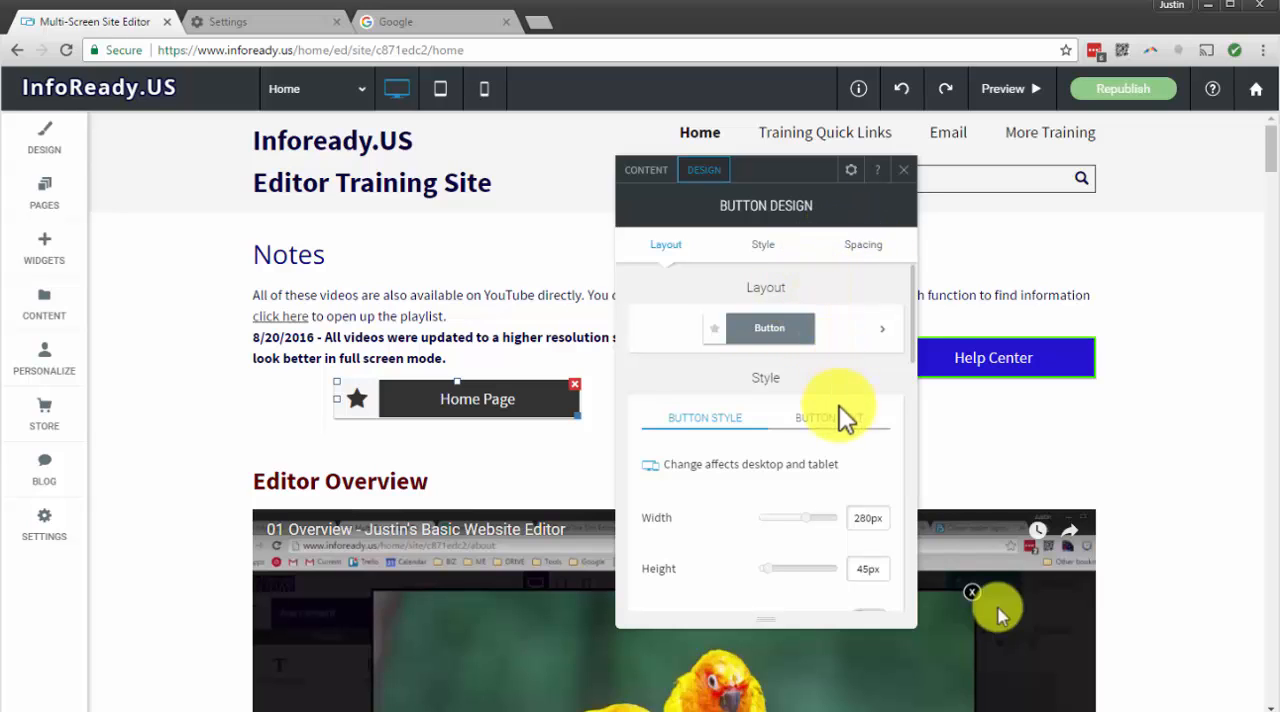
Change the Home Page button's icon to the floppy disk after trying the video play icon
{"action": "left_click", "coordinate": [763, 252]}
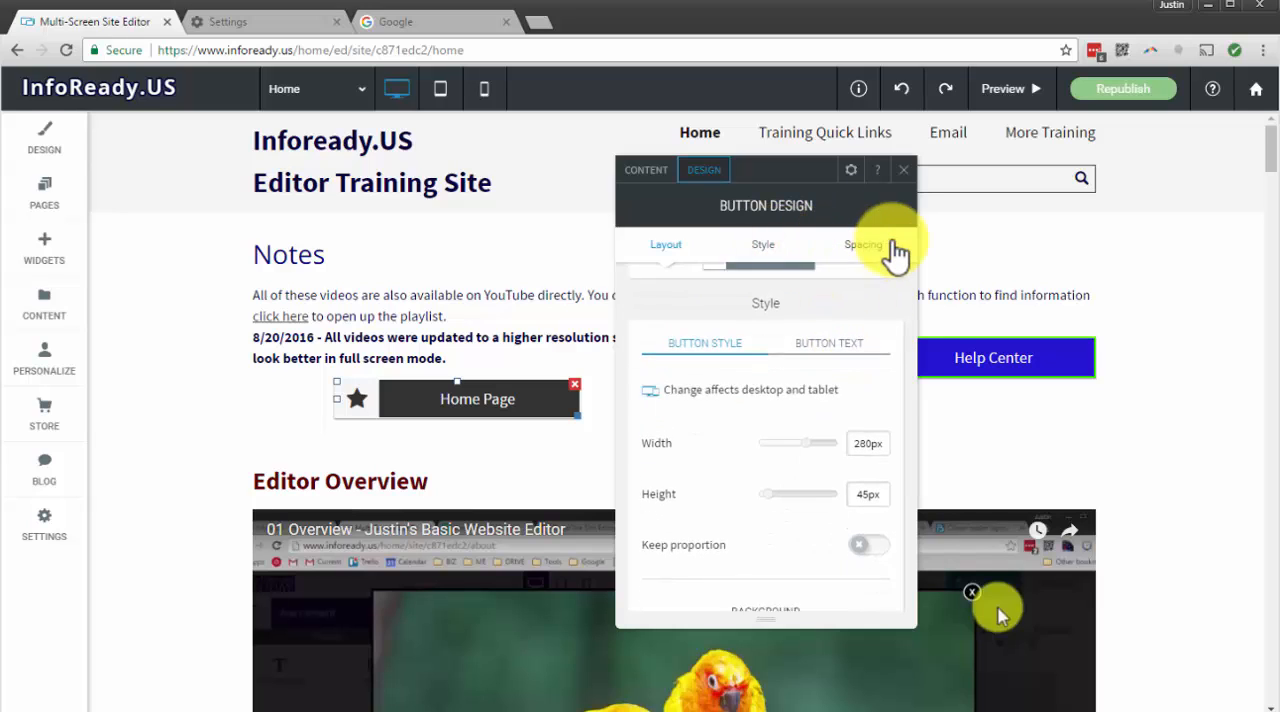
{"action": "scroll", "coordinate": [850, 335], "scroll_direction": "down", "scroll_amount": 5}
{"action": "scroll", "coordinate": [835, 320], "scroll_direction": "up", "scroll_amount": 8}
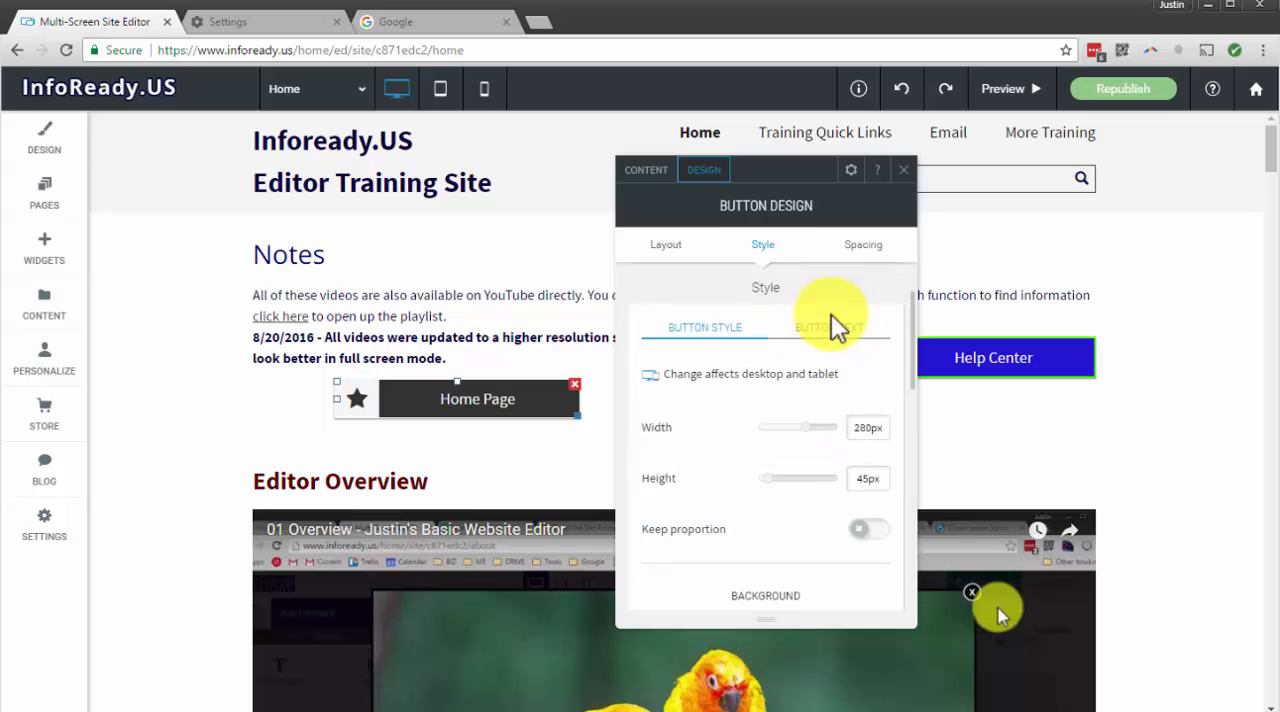
{"action": "scroll", "coordinate": [835, 320], "scroll_direction": "down", "scroll_amount": 5}
{"action": "scroll", "coordinate": [835, 325], "scroll_direction": "up", "scroll_amount": 5}
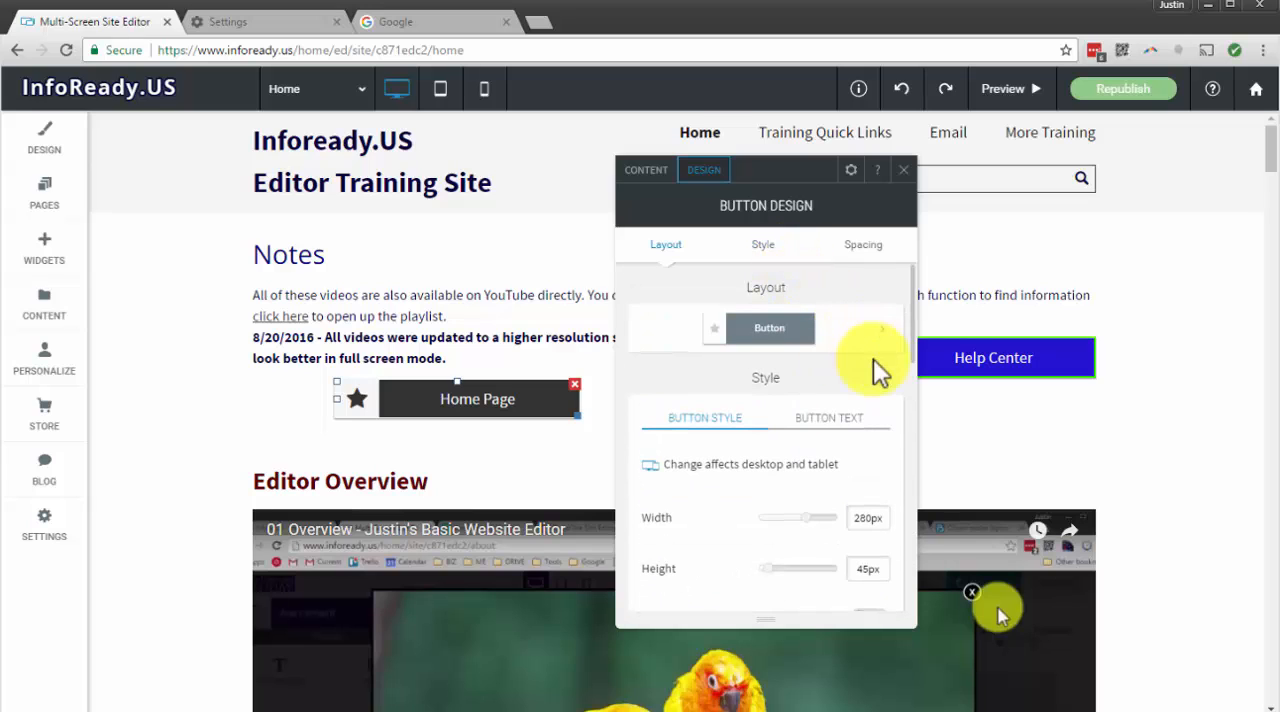
{"action": "scroll", "coordinate": [875, 362], "scroll_direction": "down", "scroll_amount": 1}
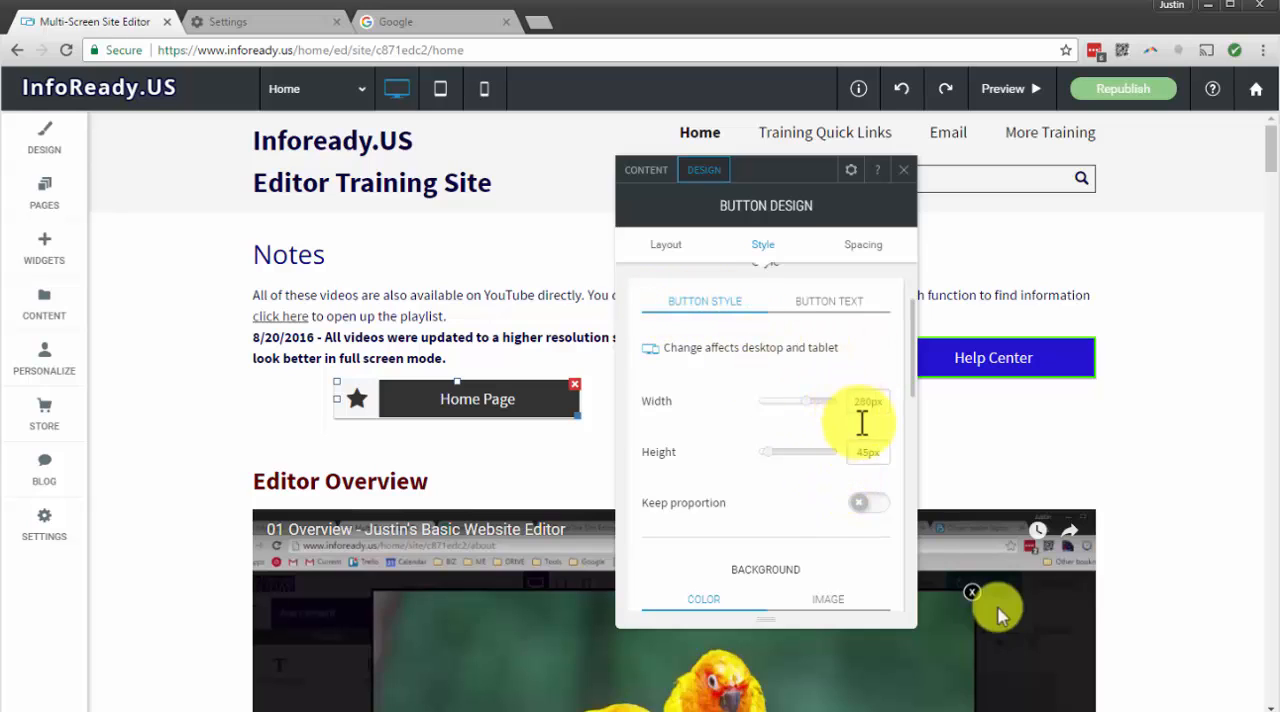
{"action": "scroll", "coordinate": [843, 476], "scroll_direction": "down", "scroll_amount": 3}
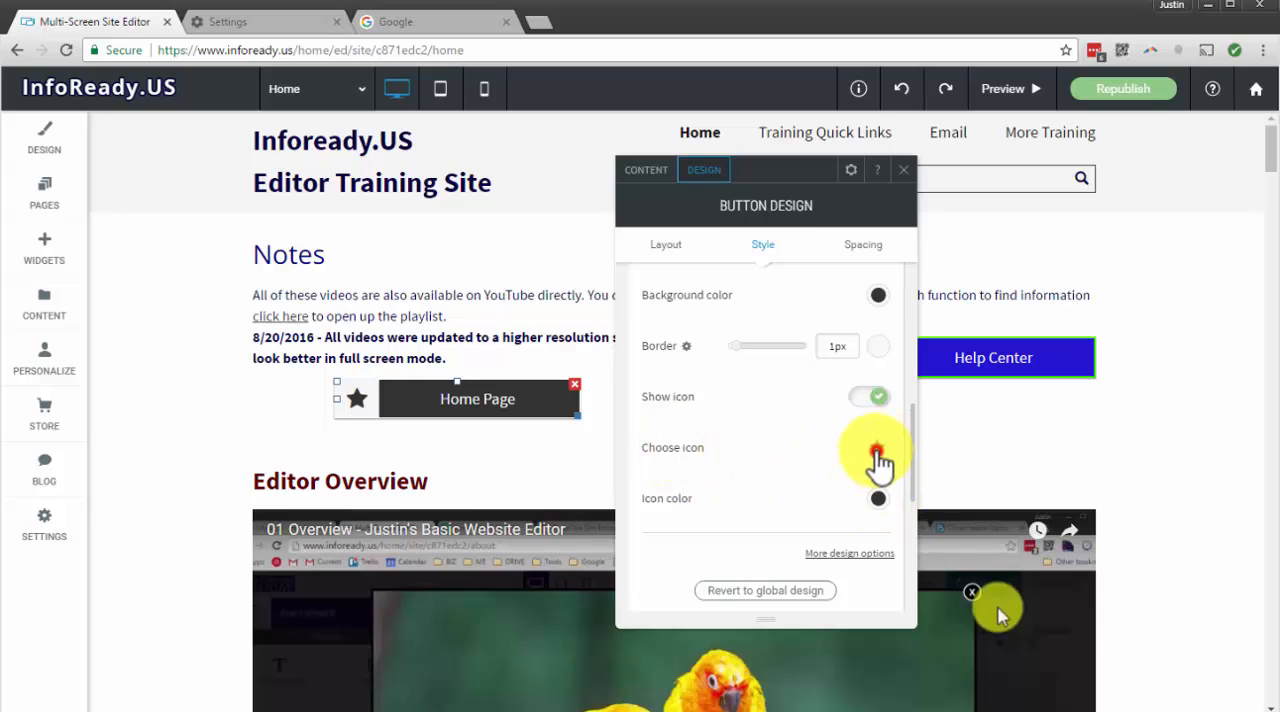
{"action": "left_click", "coordinate": [877, 452]}
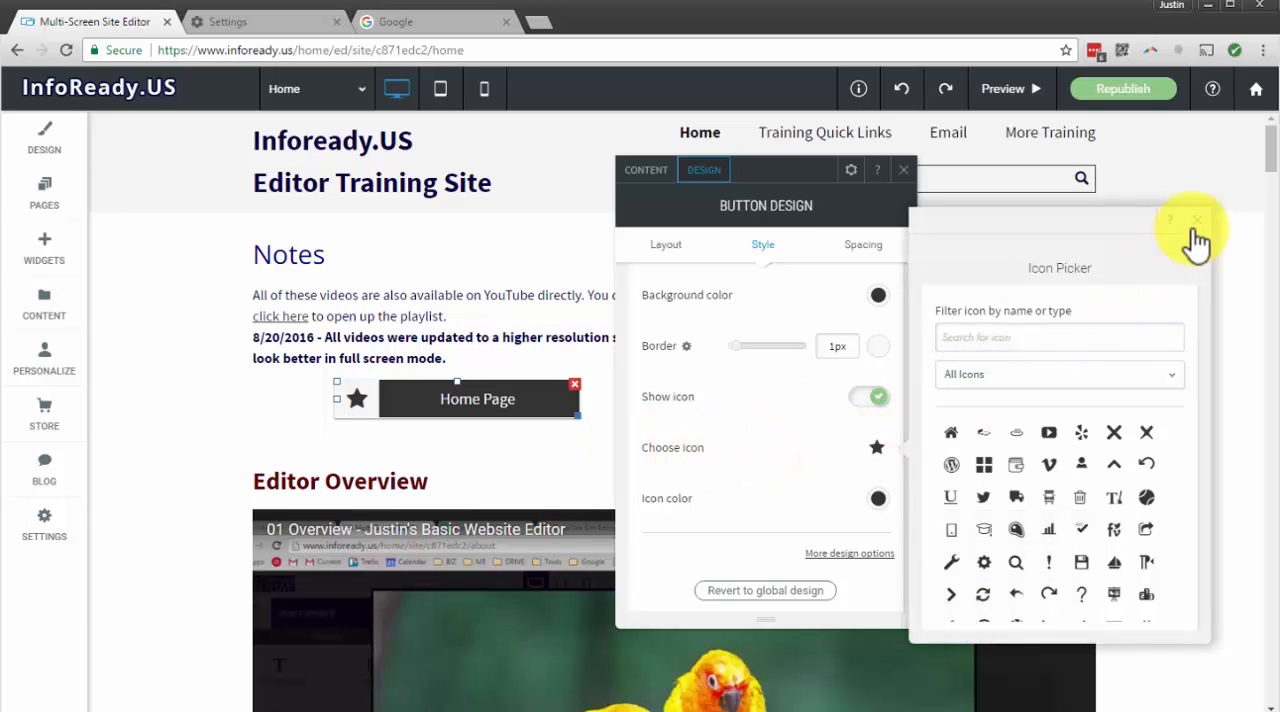
{"action": "left_click", "coordinate": [681, 452]}
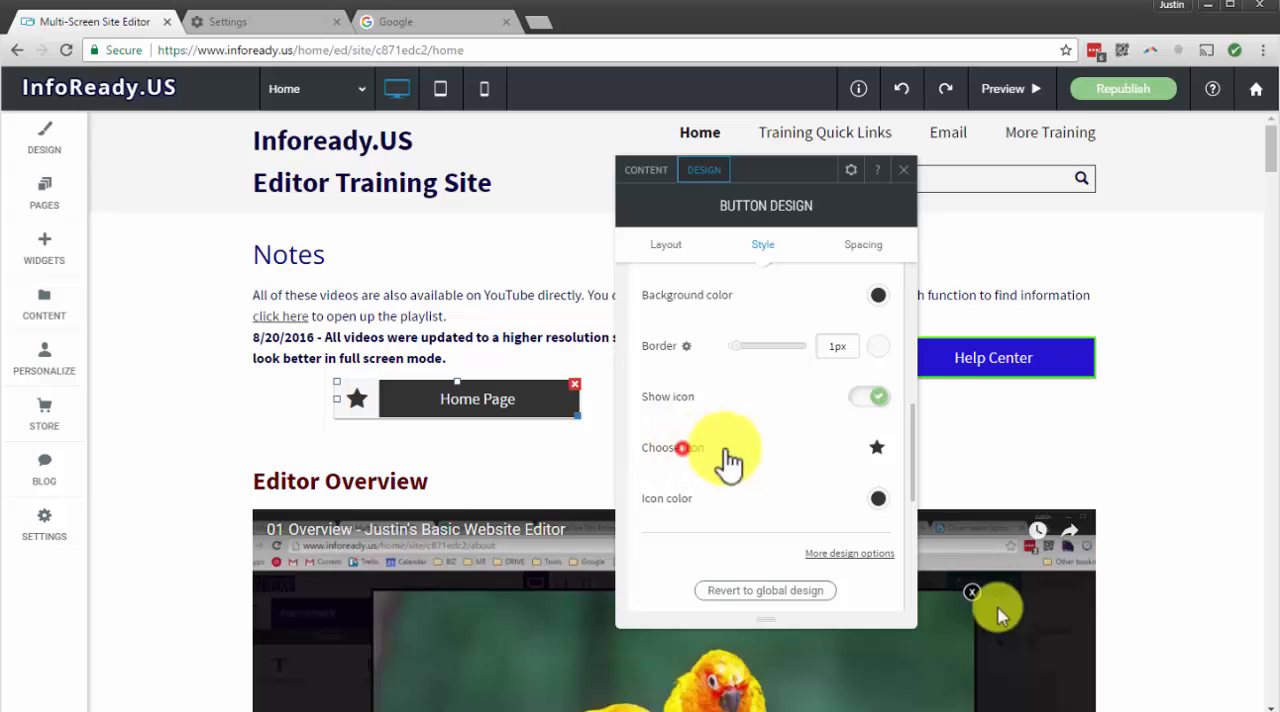
{"action": "left_click", "coordinate": [877, 449]}
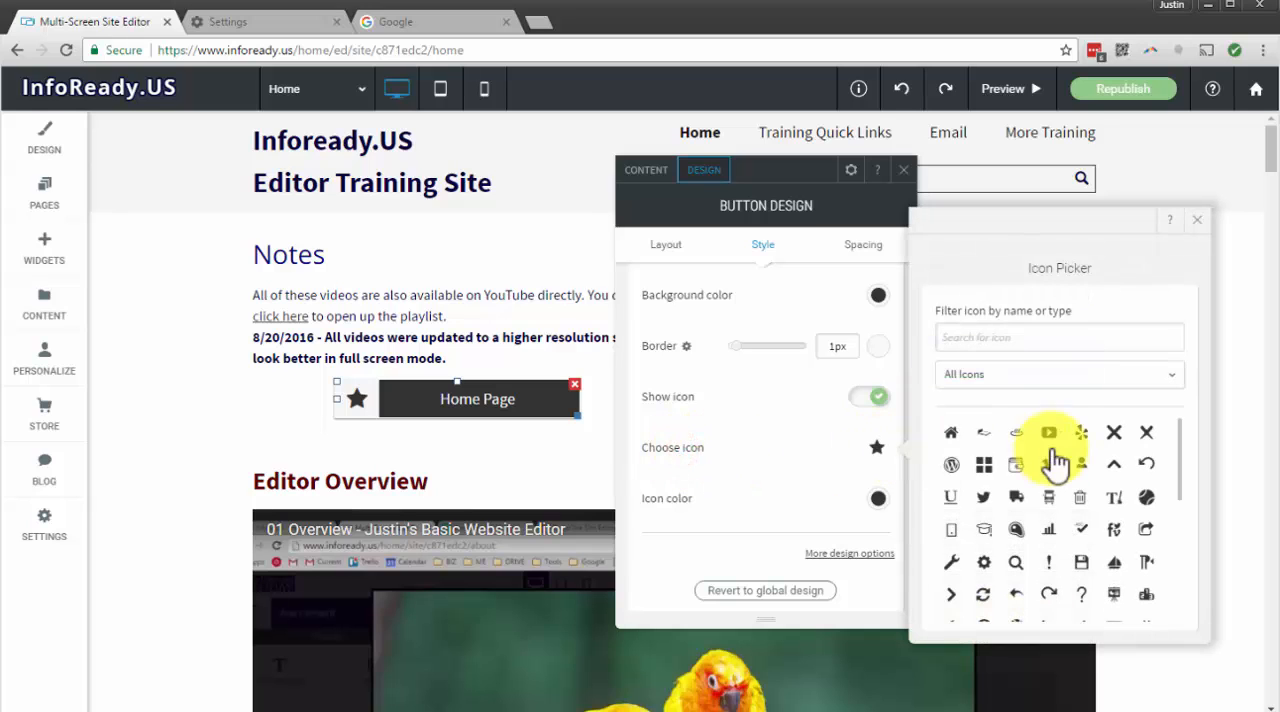
{"action": "left_click", "coordinate": [1081, 562]}
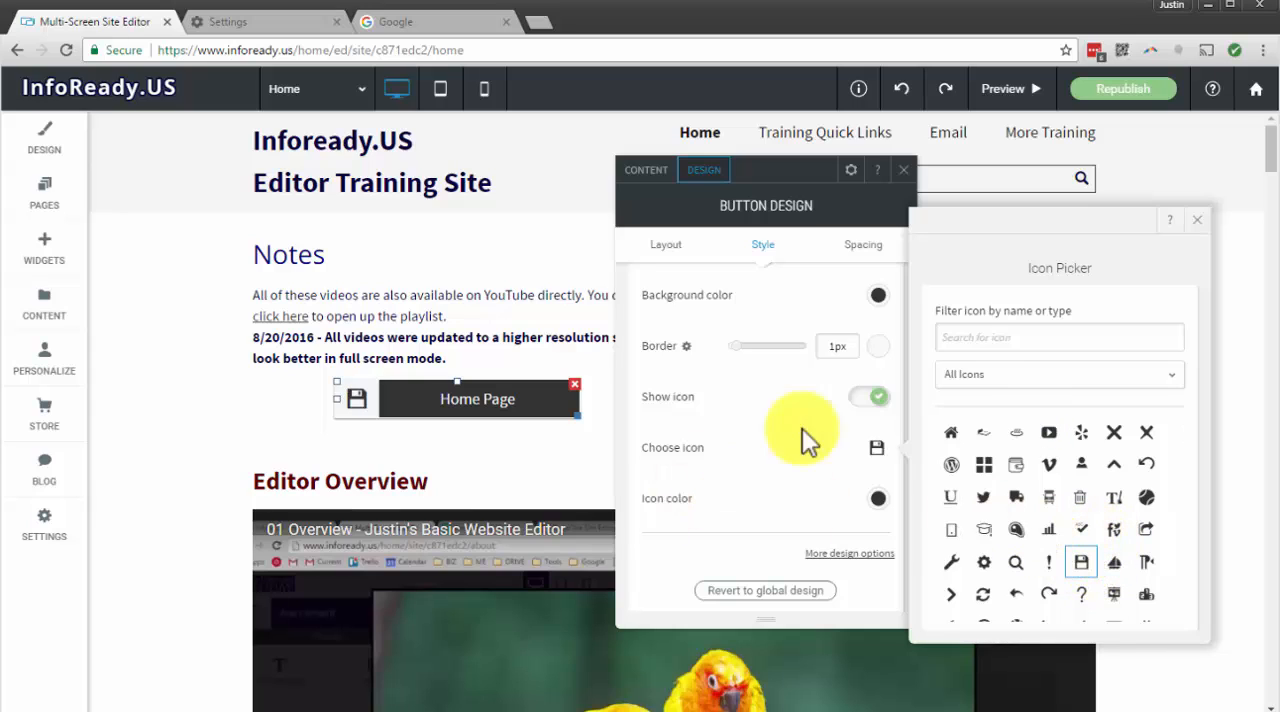
{"action": "left_click", "coordinate": [1193, 220]}
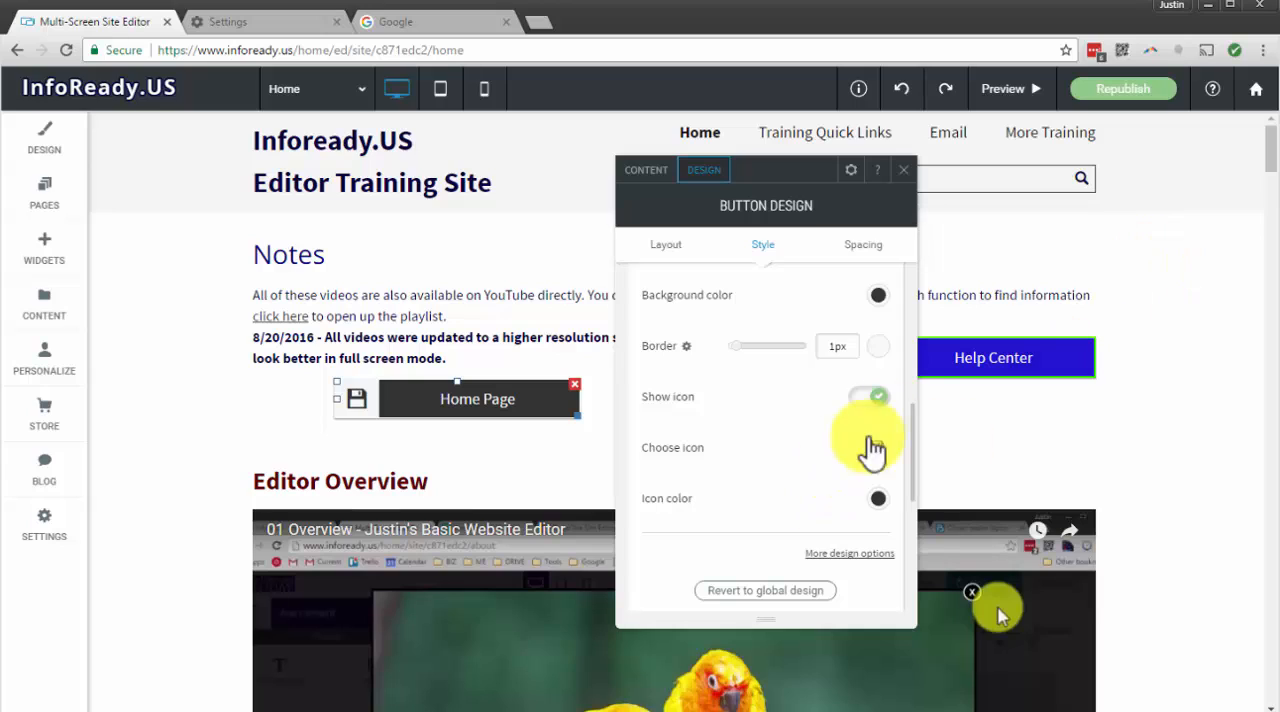
Try the Home Page button without its icon, then restore the icon
{"action": "left_click", "coordinate": [878, 398]}
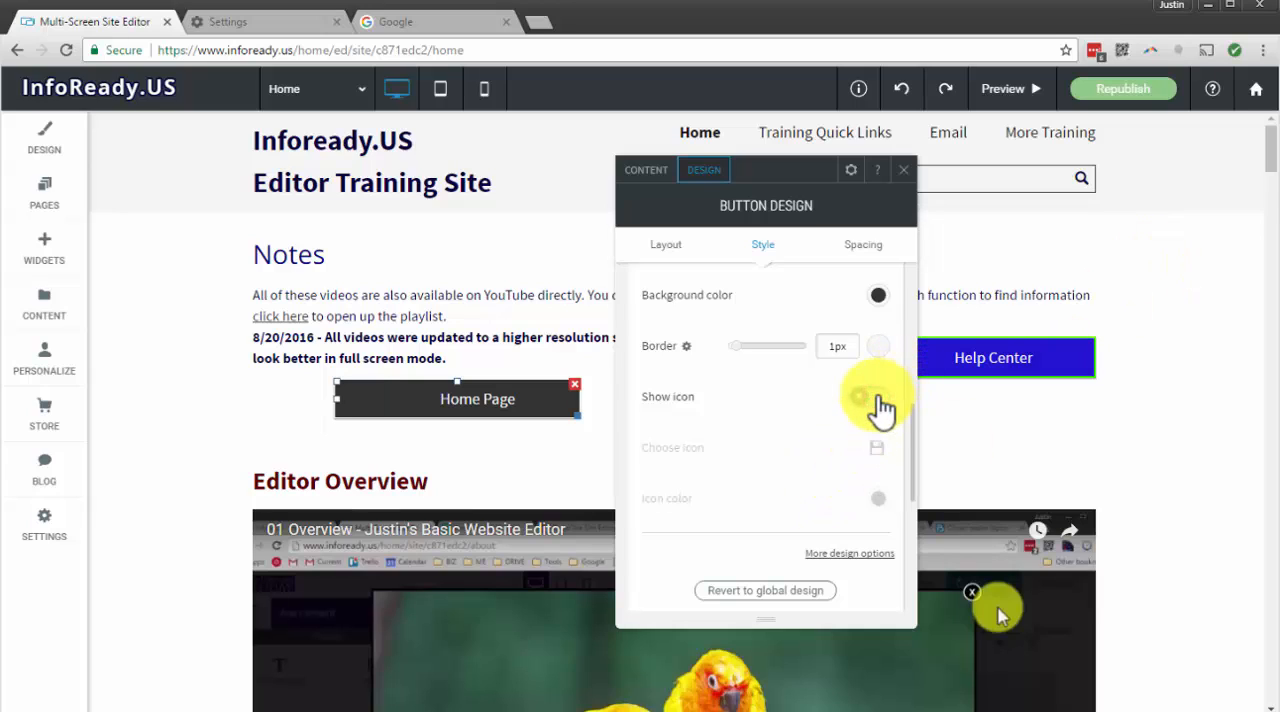
{"action": "left_click", "coordinate": [862, 398]}
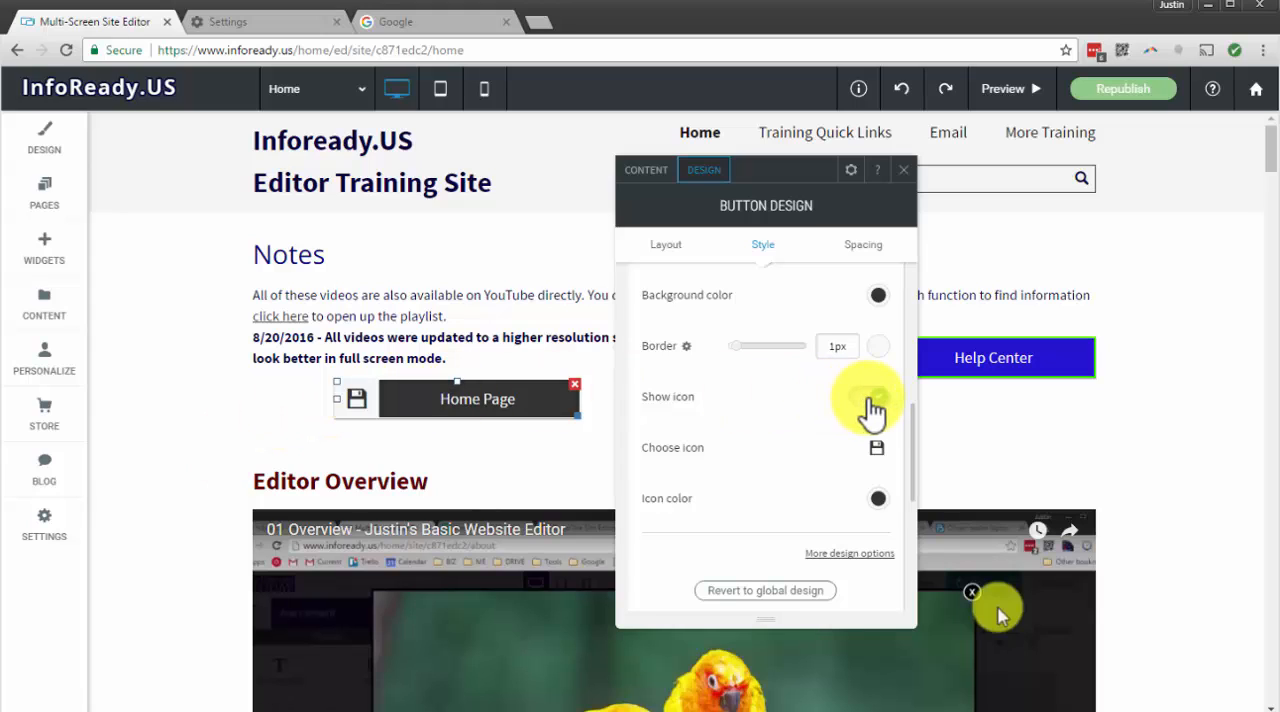
{"action": "left_click", "coordinate": [870, 398]}
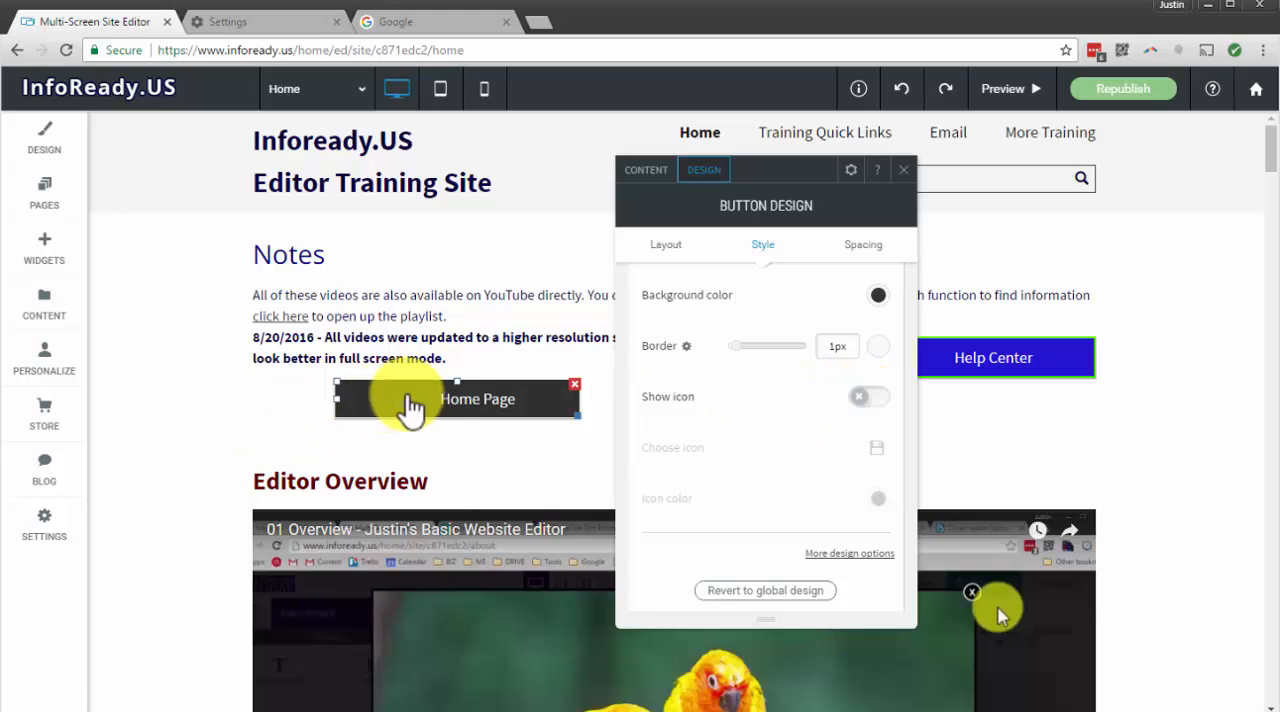
{"action": "left_click", "coordinate": [870, 398]}
Look through the Home Page button's text settings, from font, size and color to alignment, text direction and hover formatting
{"action": "scroll", "coordinate": [800, 360], "scroll_direction": "up", "scroll_amount": 2}
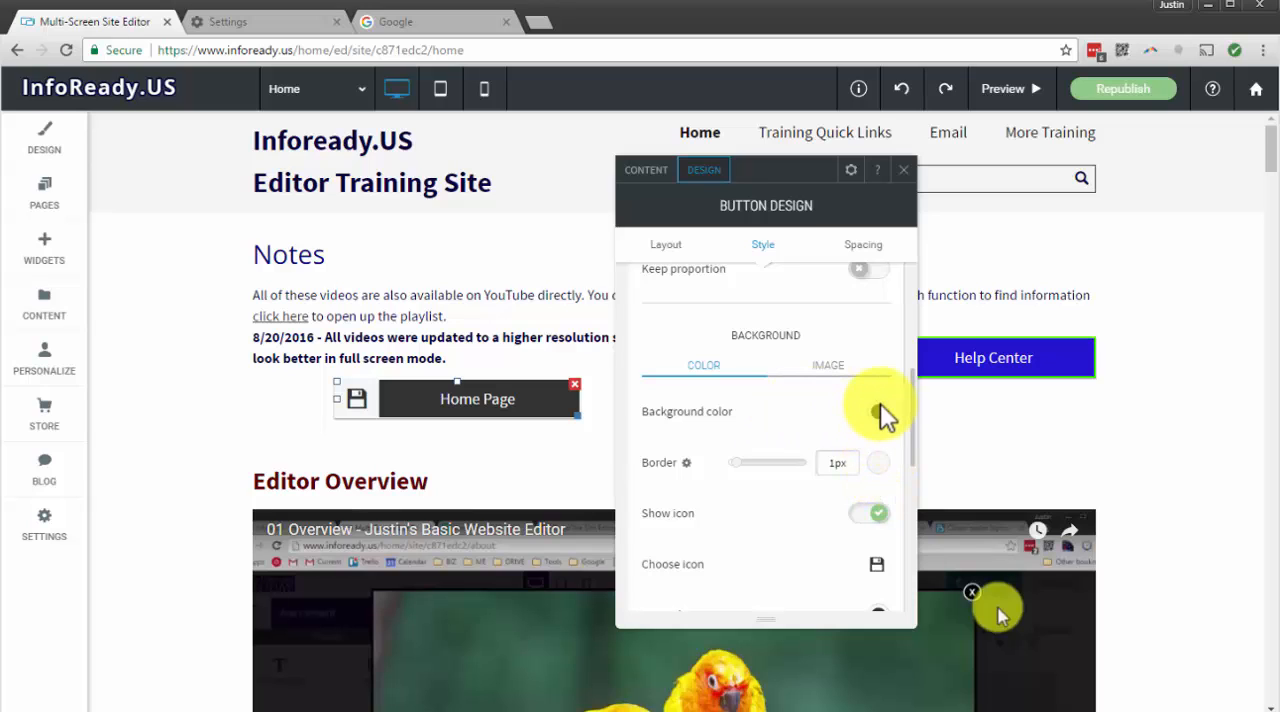
{"action": "scroll", "coordinate": [837, 386], "scroll_direction": "up", "scroll_amount": 4}
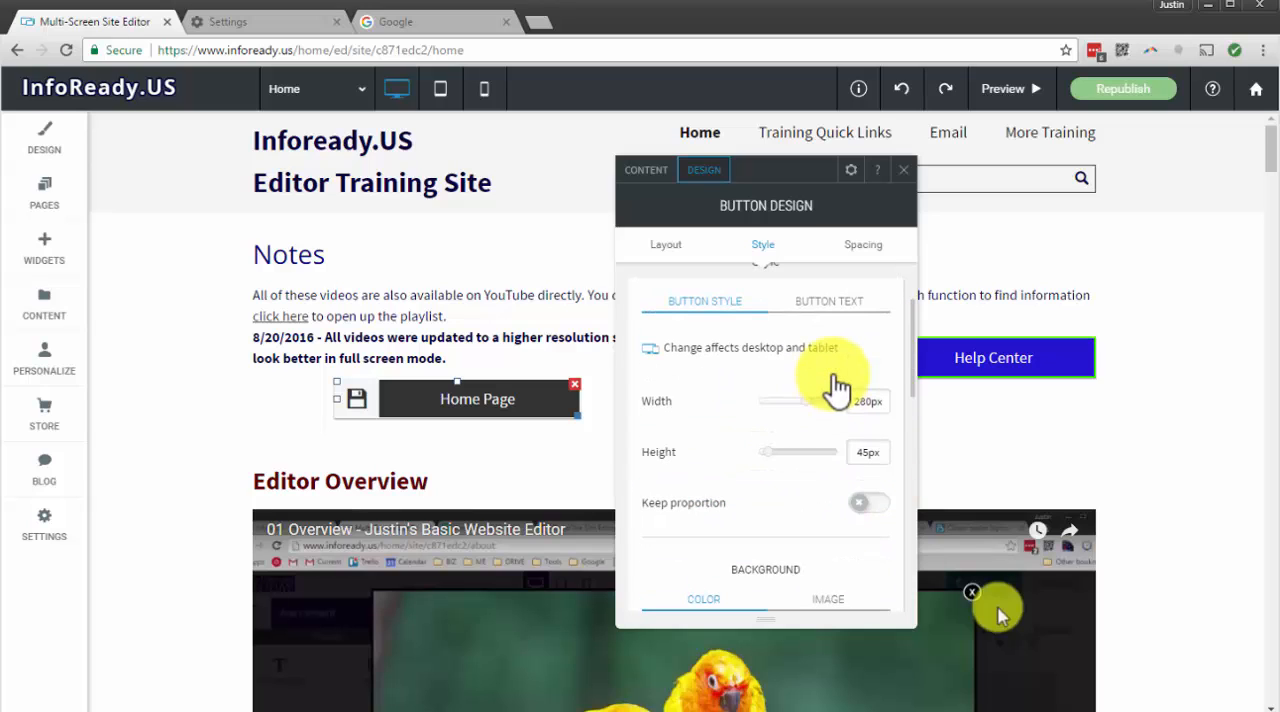
{"action": "scroll", "coordinate": [837, 386], "scroll_direction": "up", "scroll_amount": 2}
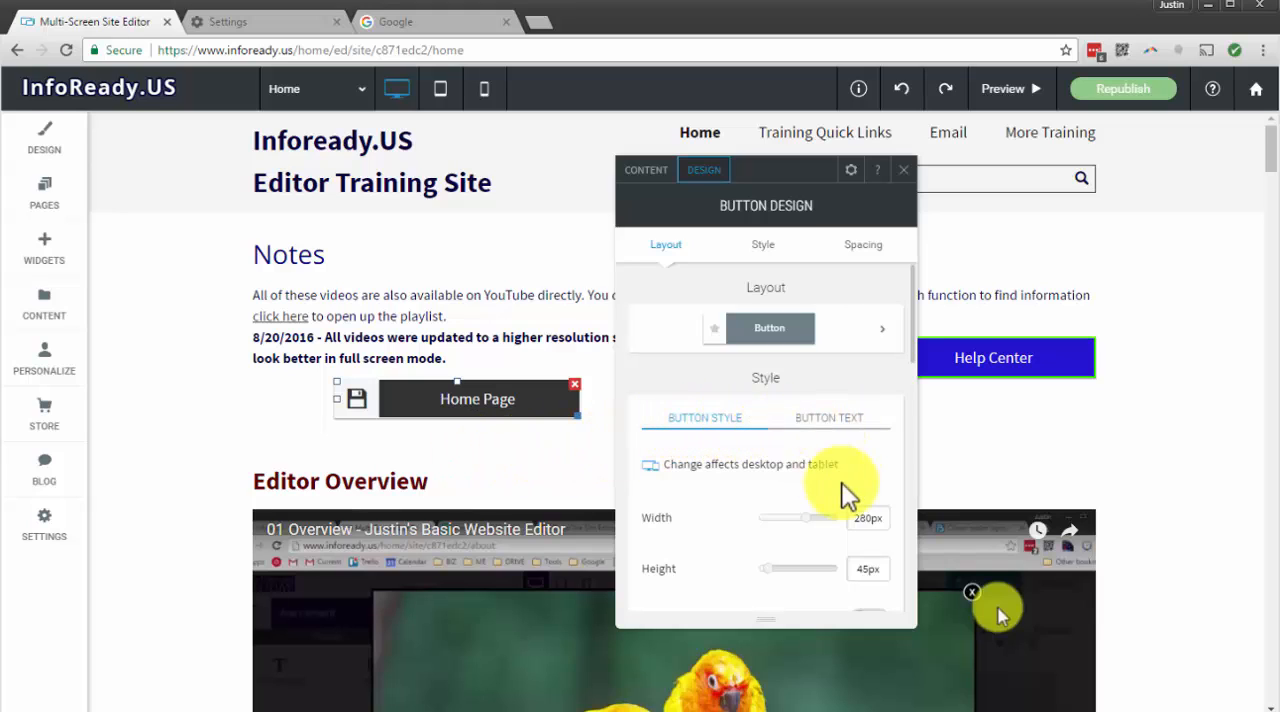
{"action": "left_click", "coordinate": [822, 428]}
{"action": "scroll", "coordinate": [830, 420], "scroll_direction": "down", "scroll_amount": 4}
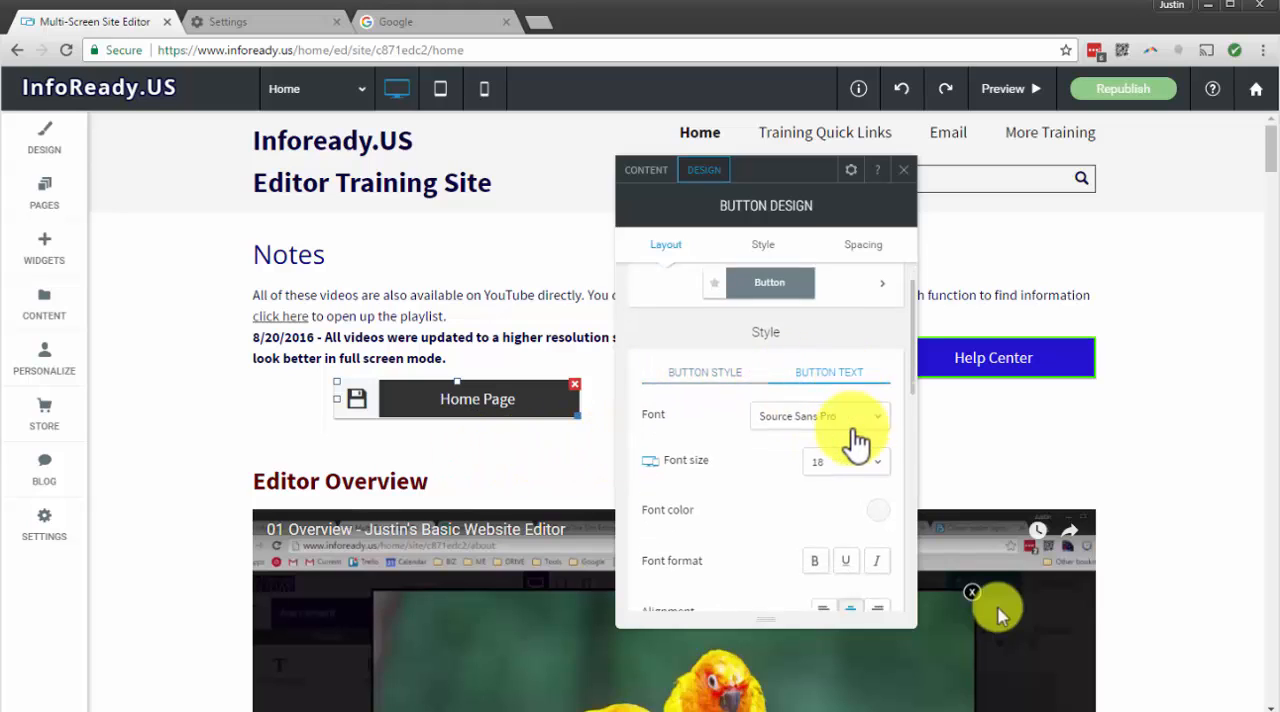
{"action": "scroll", "coordinate": [845, 380], "scroll_direction": "up", "scroll_amount": 2}
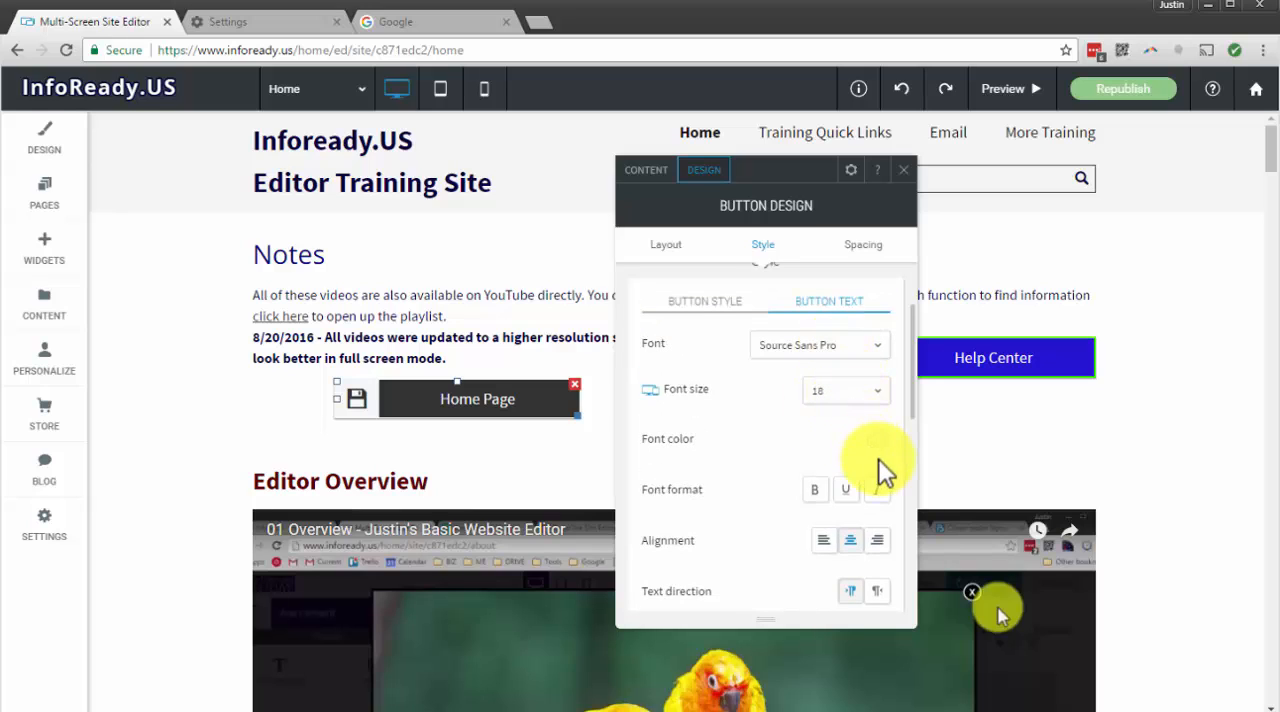
{"action": "scroll", "coordinate": [850, 480], "scroll_direction": "down", "scroll_amount": 4}
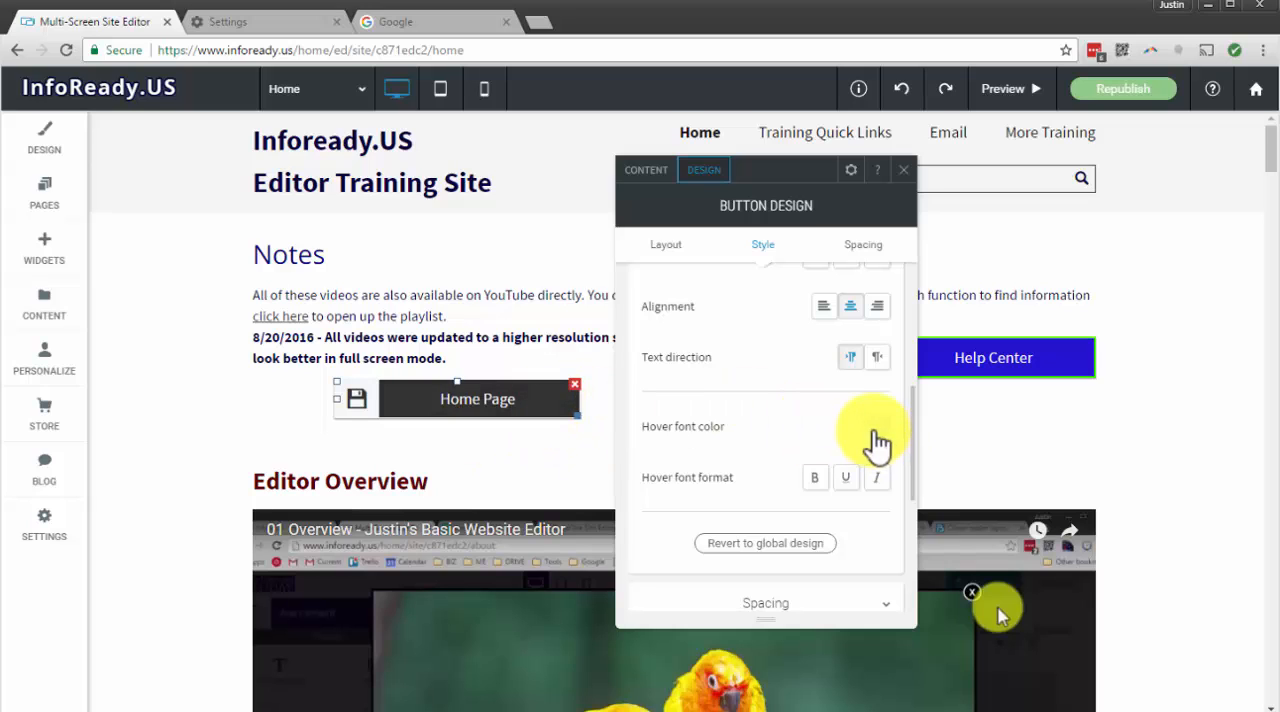
{"action": "scroll", "coordinate": [866, 449], "scroll_direction": "down", "scroll_amount": 3}
{"action": "scroll", "coordinate": [866, 449], "scroll_direction": "up", "scroll_amount": 5}
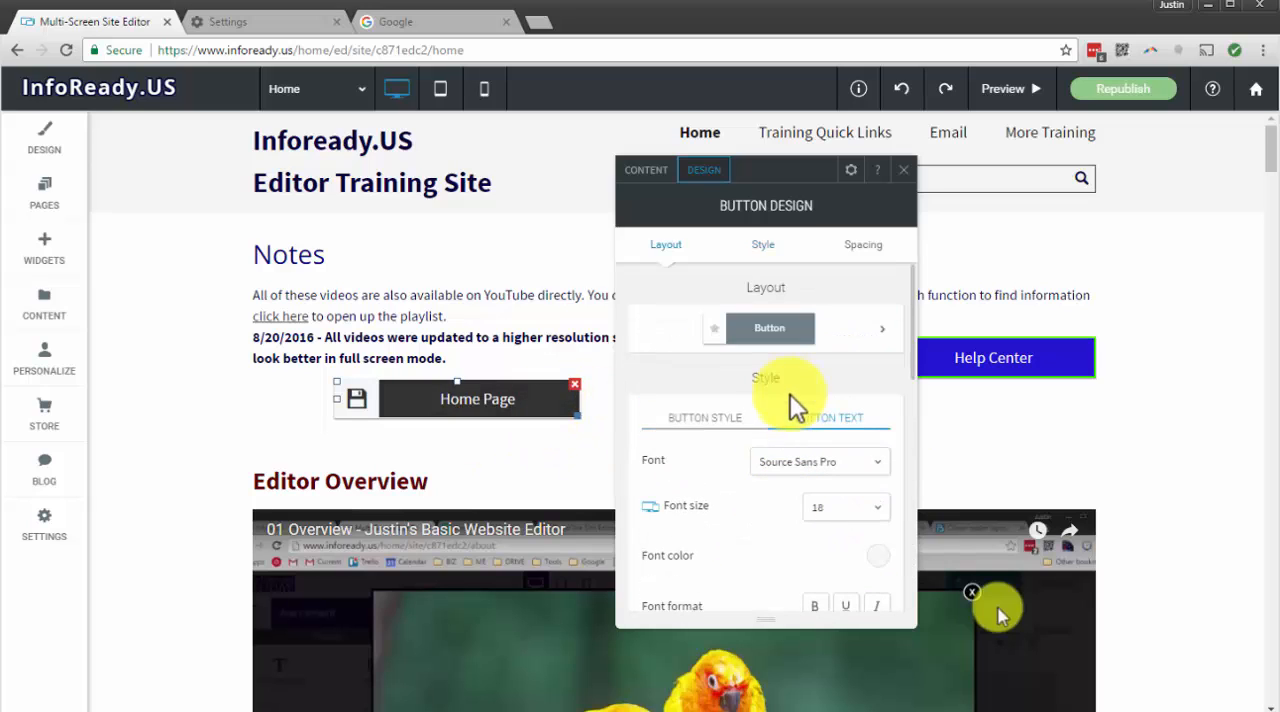
Expand the additional design options in the Home Page button's style settings and locate the hover colors
{"action": "left_click", "coordinate": [690, 418]}
{"action": "scroll", "coordinate": [797, 440], "scroll_direction": "down", "scroll_amount": 3}
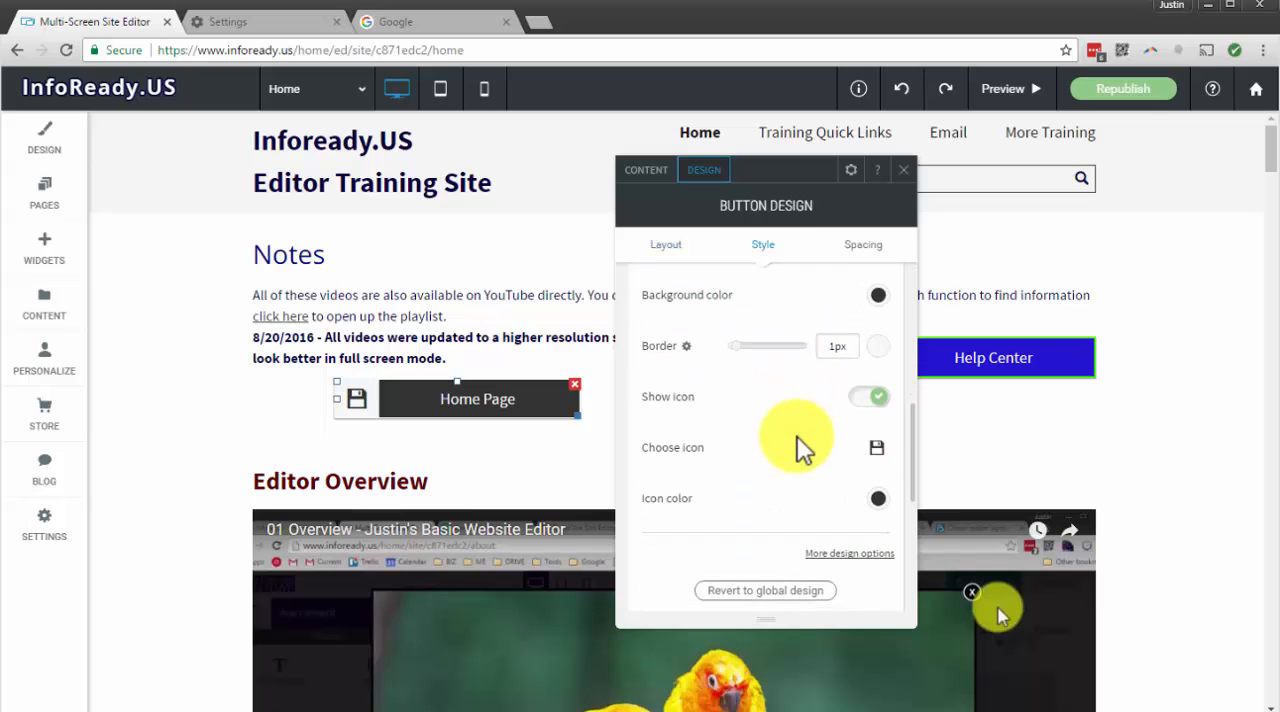
{"action": "scroll", "coordinate": [800, 447], "scroll_direction": "down", "scroll_amount": 2}
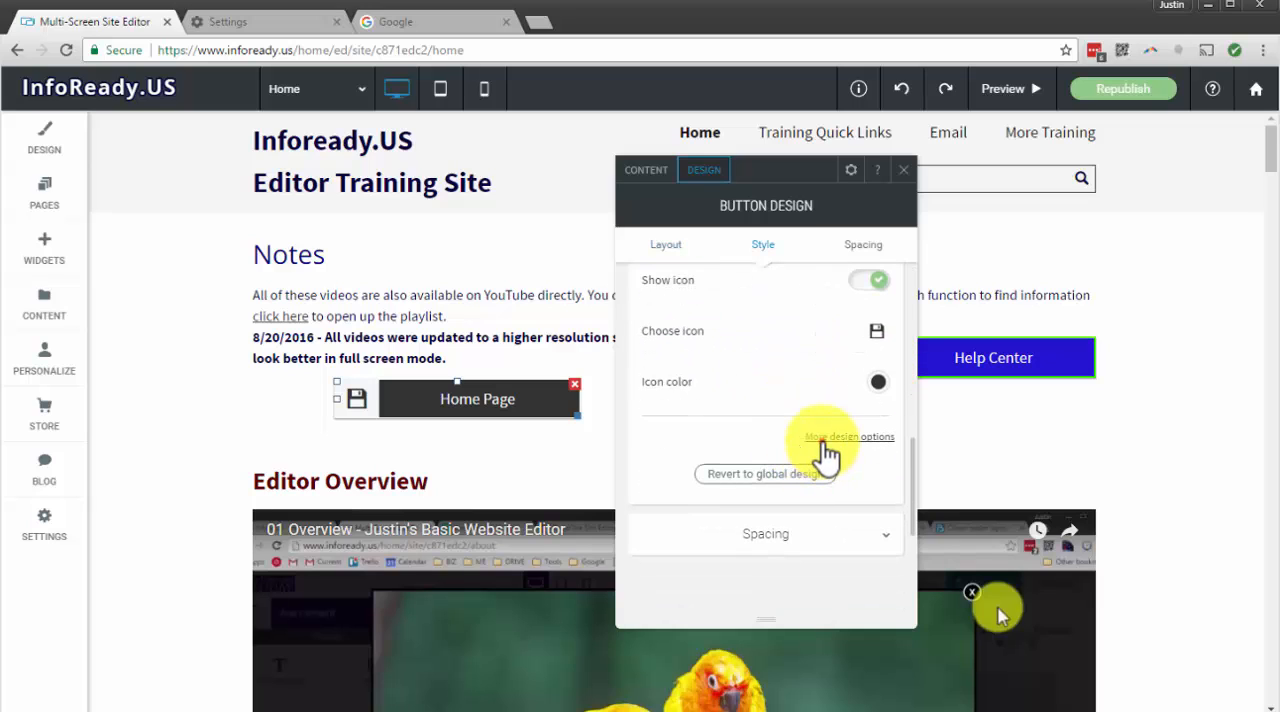
{"action": "left_click", "coordinate": [824, 438]}
{"action": "scroll", "coordinate": [822, 445], "scroll_direction": "down", "scroll_amount": 3}
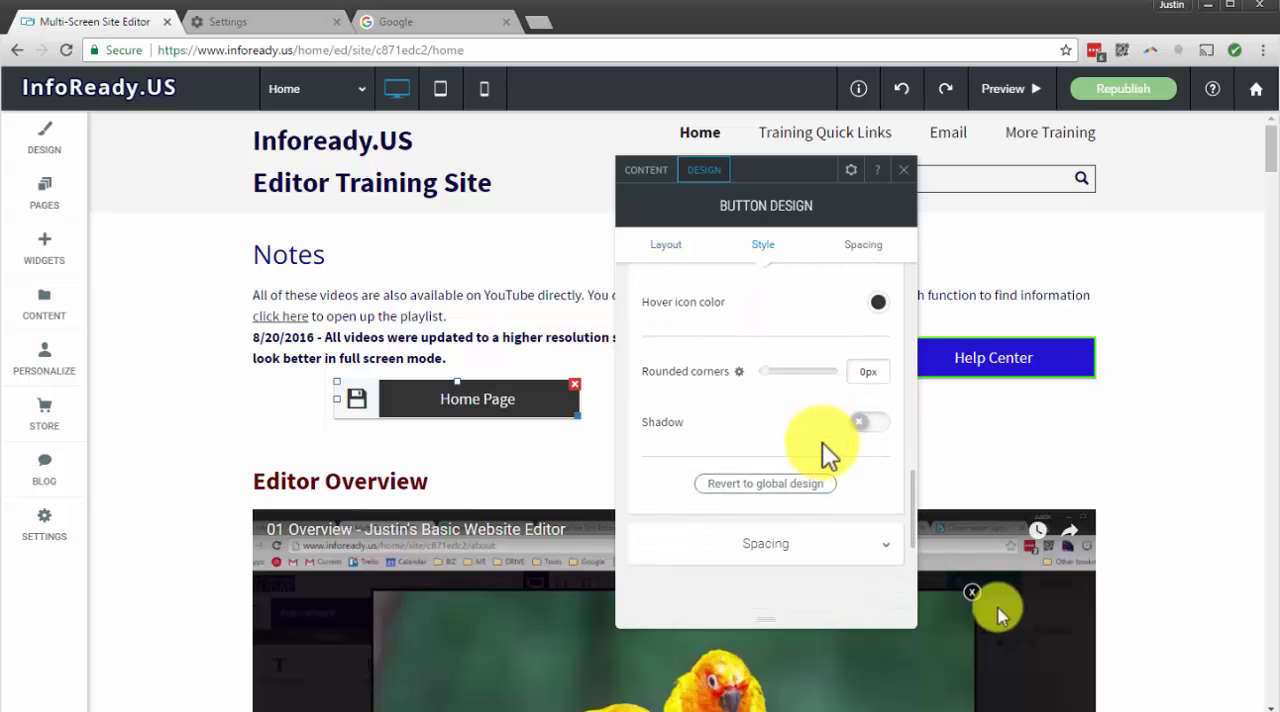
{"action": "scroll", "coordinate": [822, 442], "scroll_direction": "up", "scroll_amount": 3}
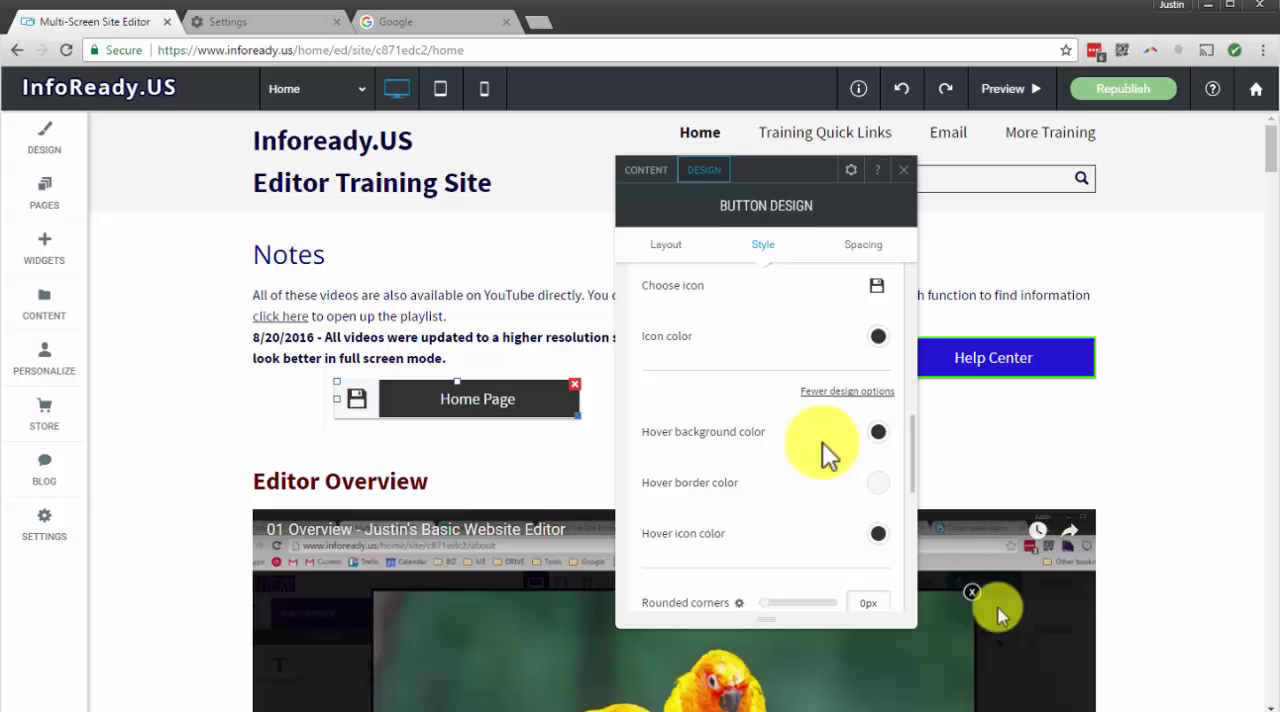
Set the button's hover background color to white, #ffffff, after trying #2413d1, #0c0274 and #c5c5c5
{"action": "left_click", "coordinate": [878, 434]}
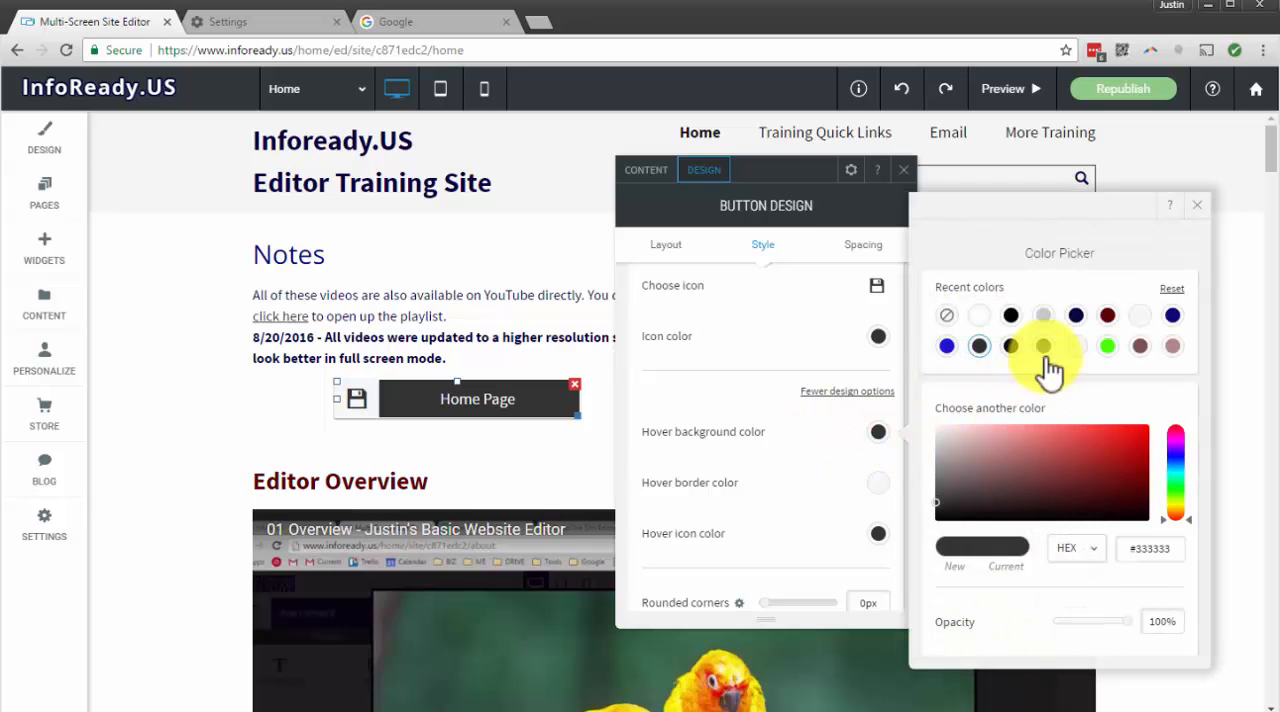
{"action": "left_click", "coordinate": [946, 347]}
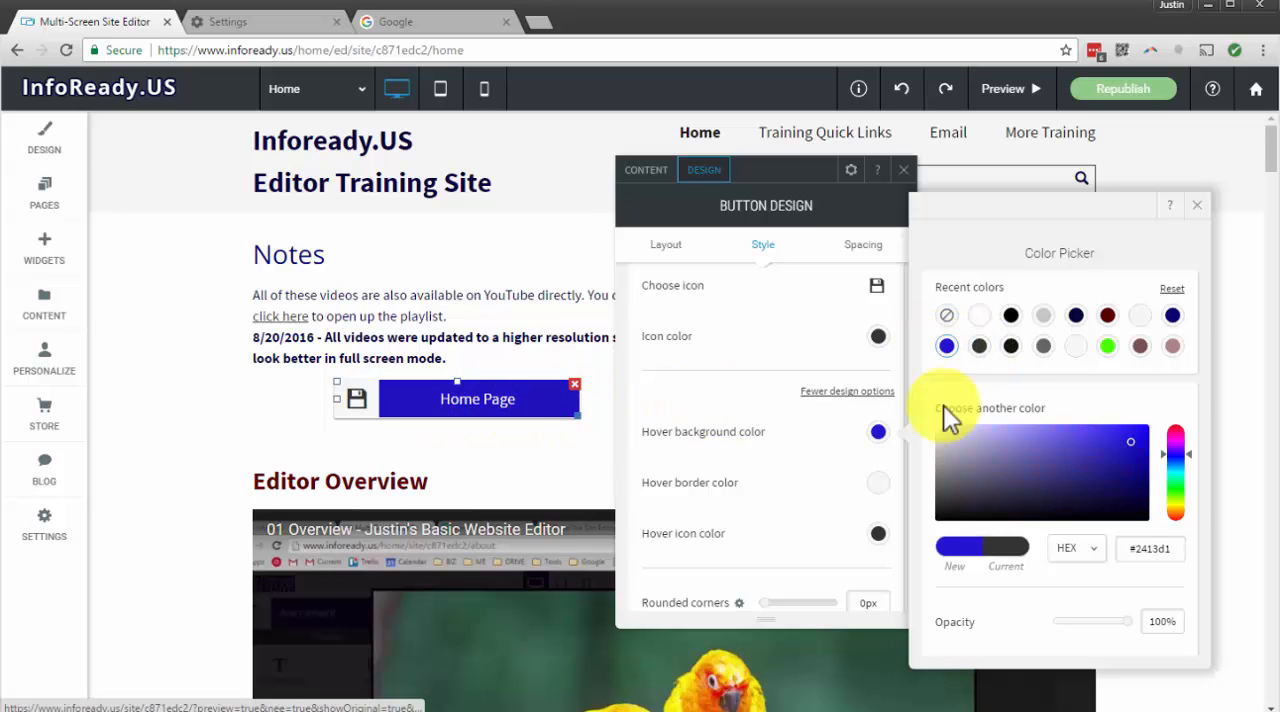
{"action": "left_click", "coordinate": [1175, 318]}
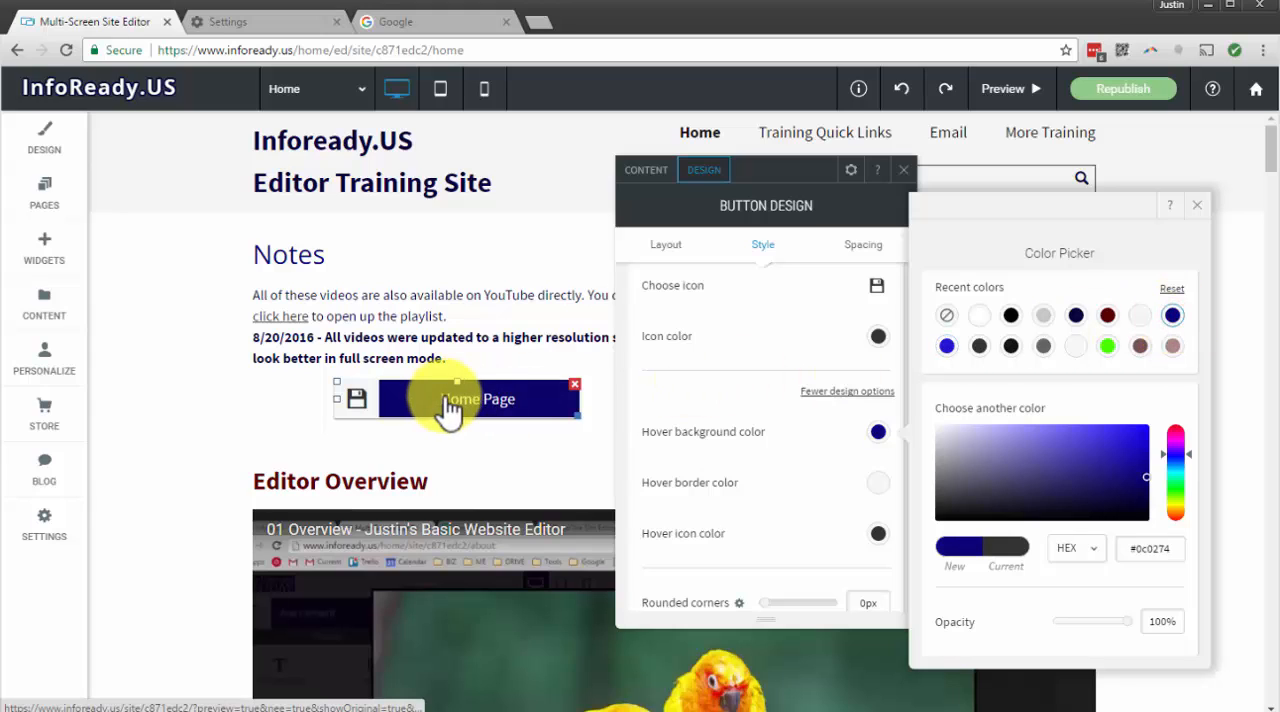
{"action": "left_click", "coordinate": [1045, 316]}
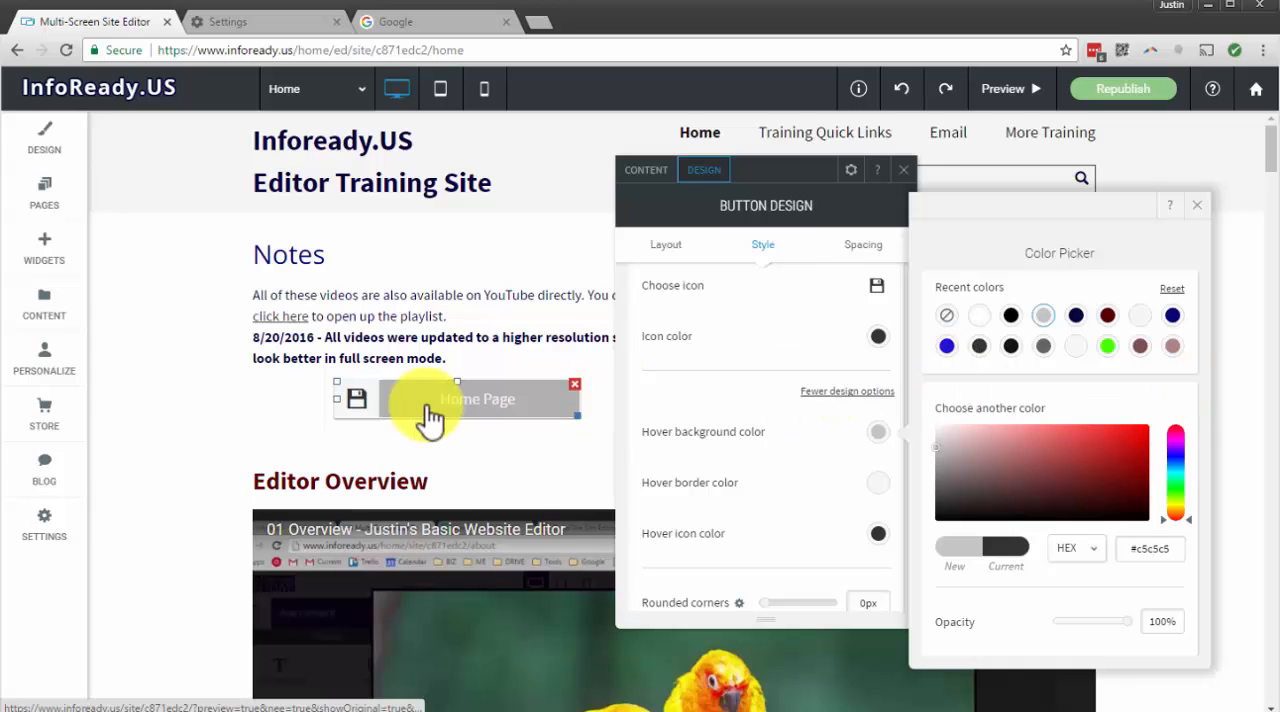
{"action": "left_click", "coordinate": [982, 318]}
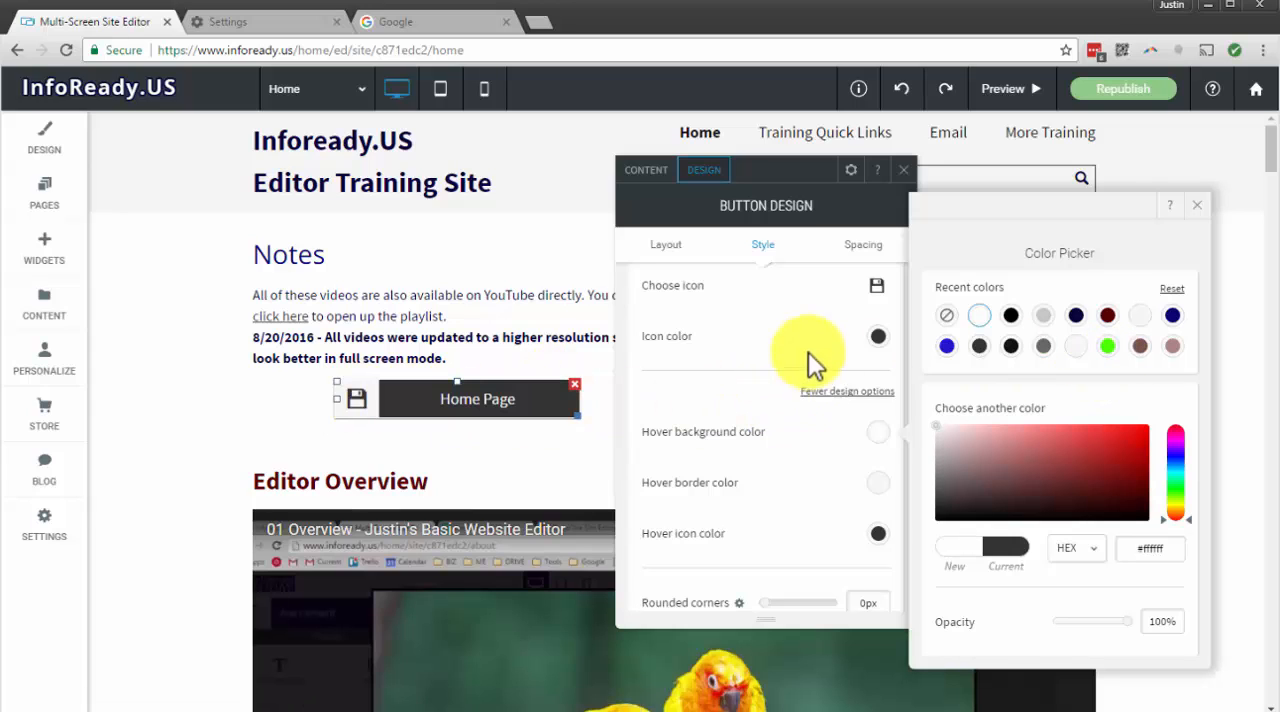
{"action": "scroll", "coordinate": [865, 372], "scroll_direction": "up", "scroll_amount": 1}
{"action": "scroll", "coordinate": [861, 365], "scroll_direction": "up", "scroll_amount": 3}
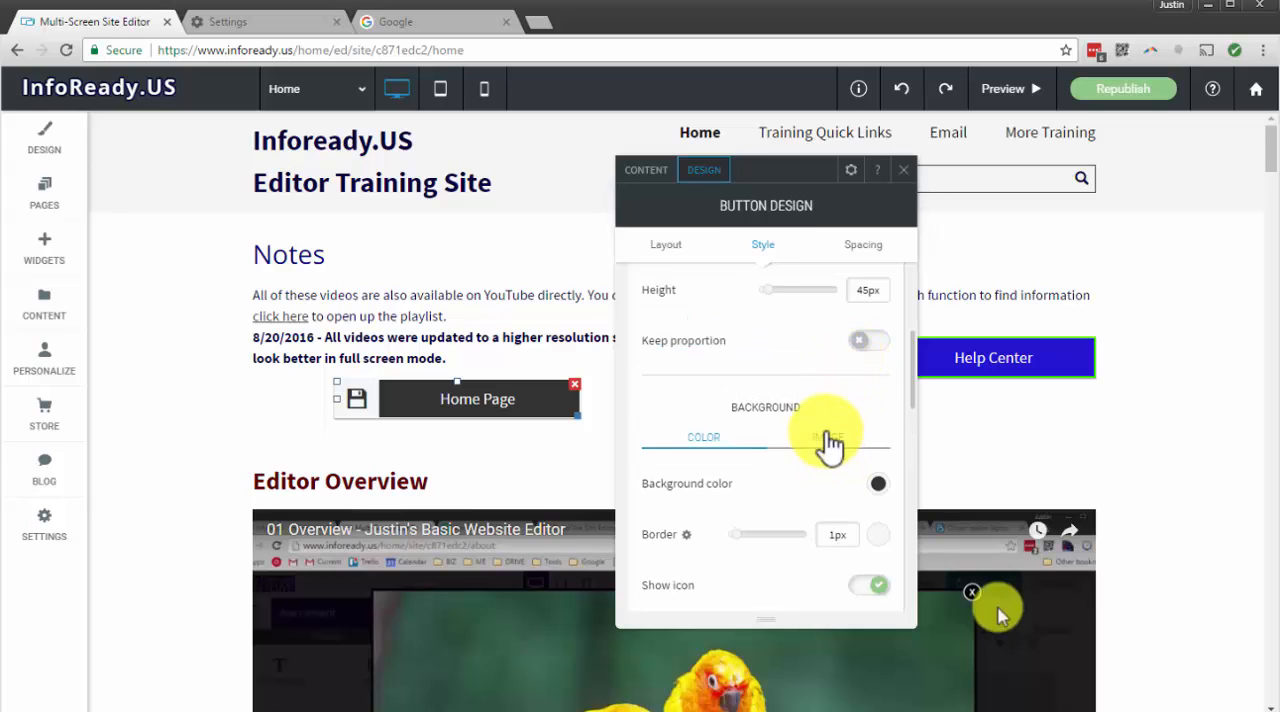
Set the Home Page button's hover font color to dark gray, #333333
{"action": "scroll", "coordinate": [833, 430], "scroll_direction": "up", "scroll_amount": 3}
{"action": "left_click", "coordinate": [831, 377]}
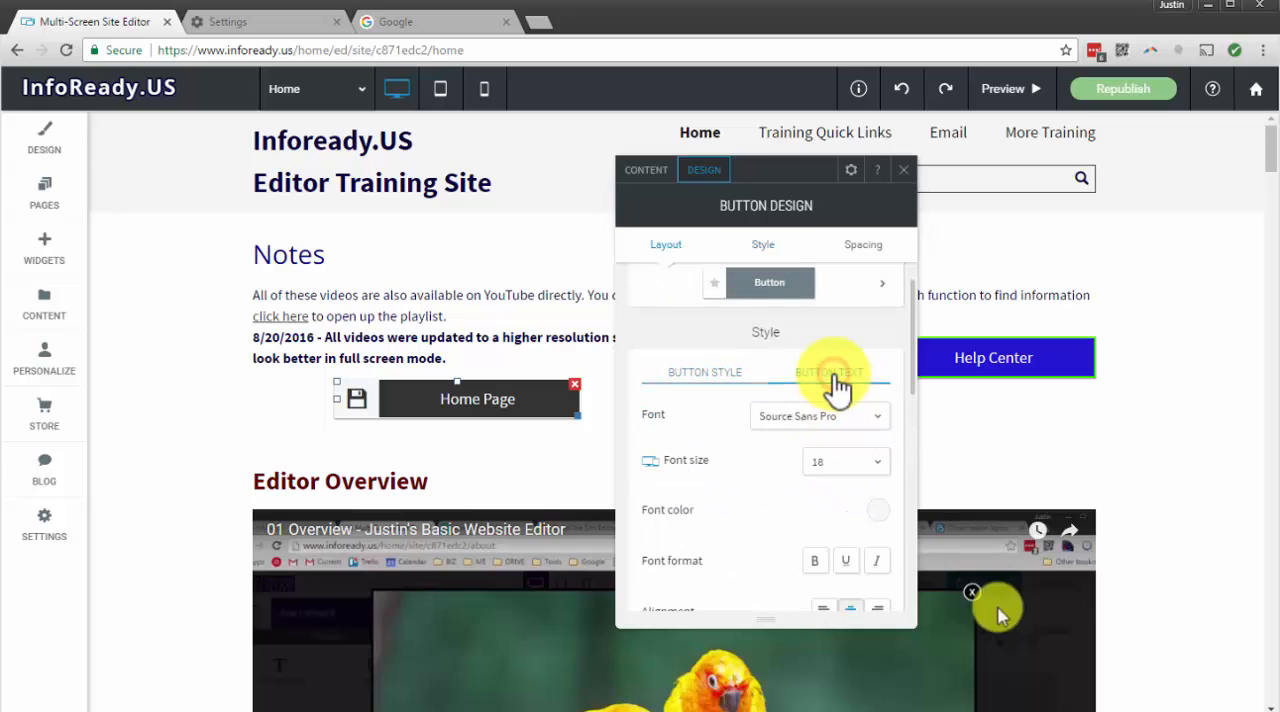
{"action": "scroll", "coordinate": [846, 436], "scroll_direction": "down", "scroll_amount": 2}
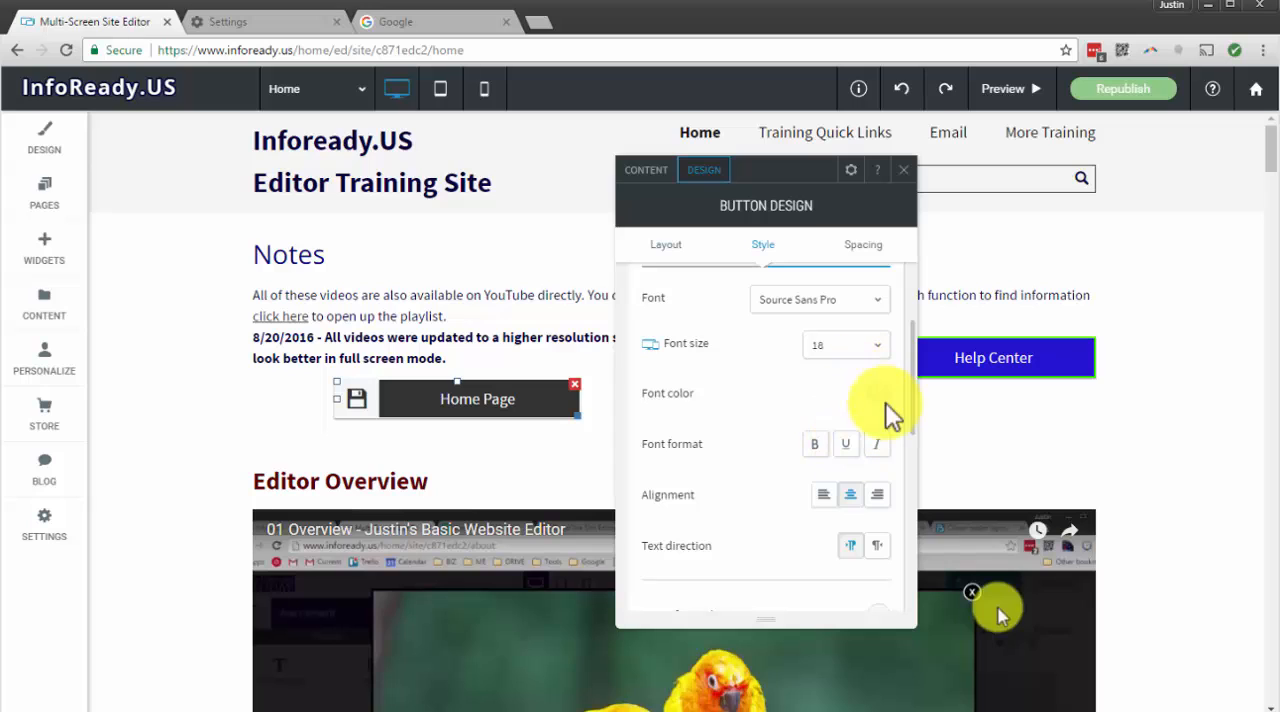
{"action": "left_click", "coordinate": [871, 396]}
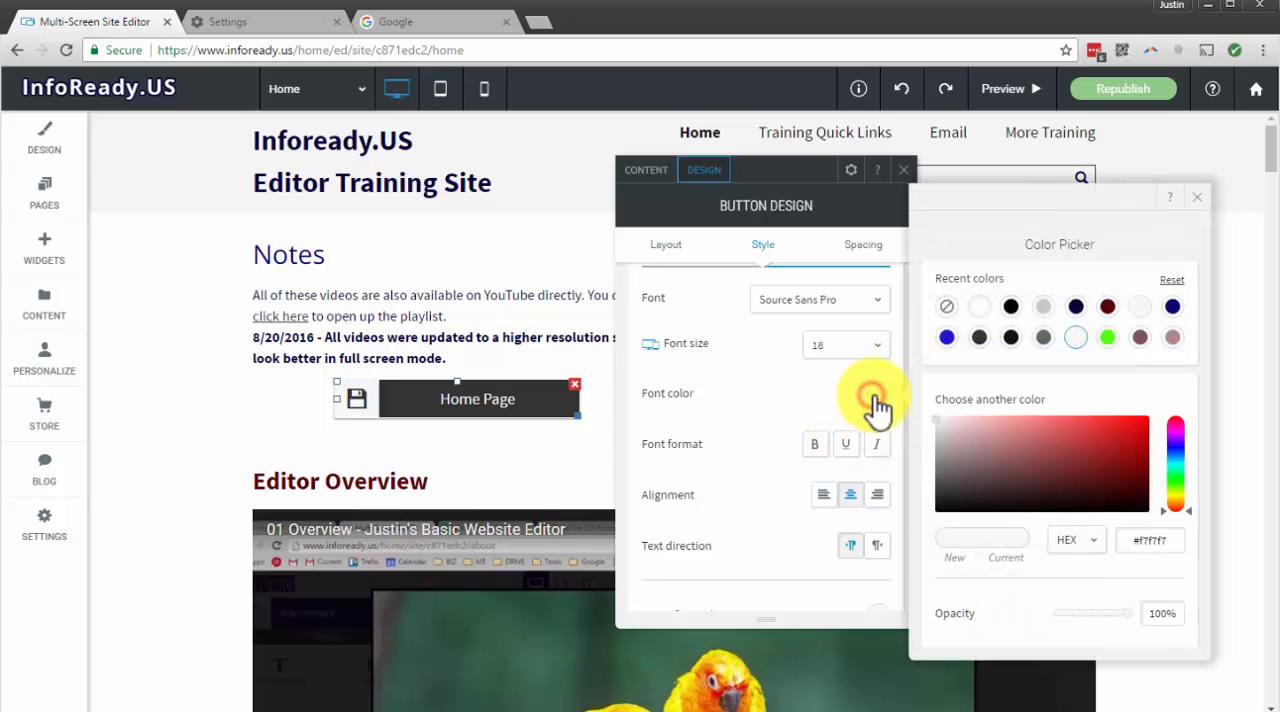
{"action": "left_click", "coordinate": [767, 413]}
{"action": "scroll", "coordinate": [771, 402], "scroll_direction": "down", "scroll_amount": 3}
{"action": "scroll", "coordinate": [774, 412], "scroll_direction": "up", "scroll_amount": 1}
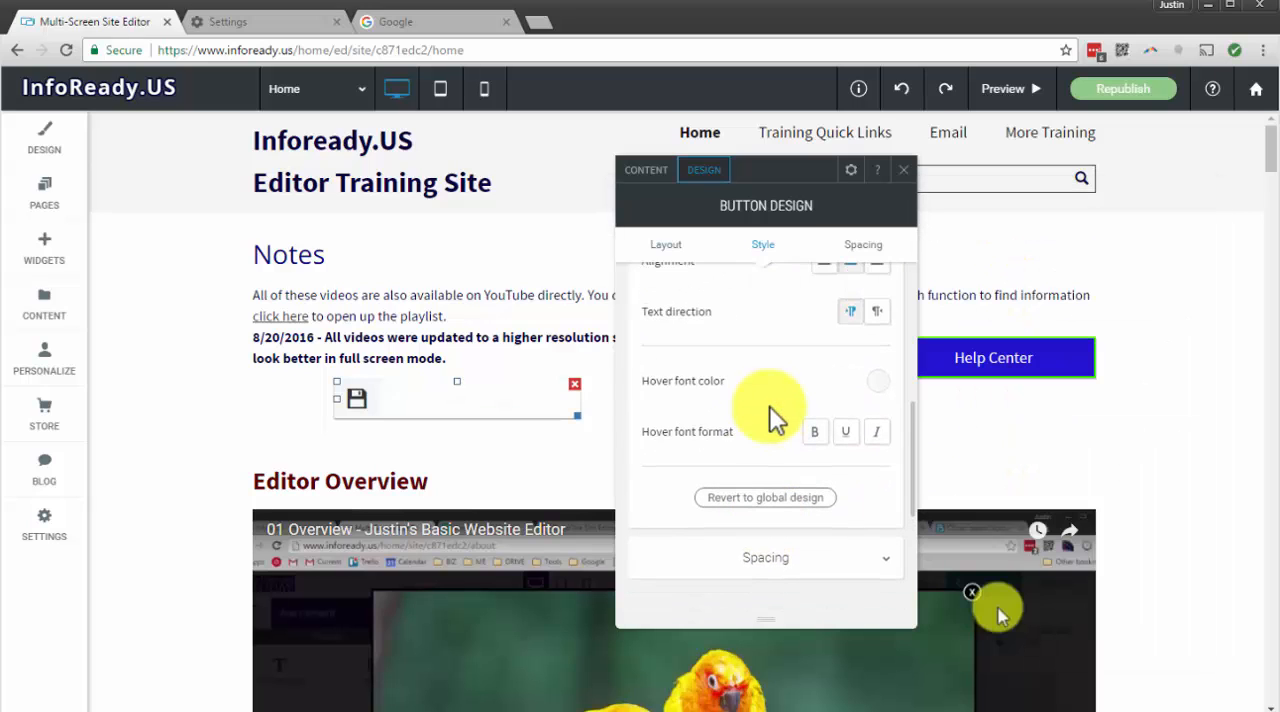
{"action": "left_click", "coordinate": [875, 386]}
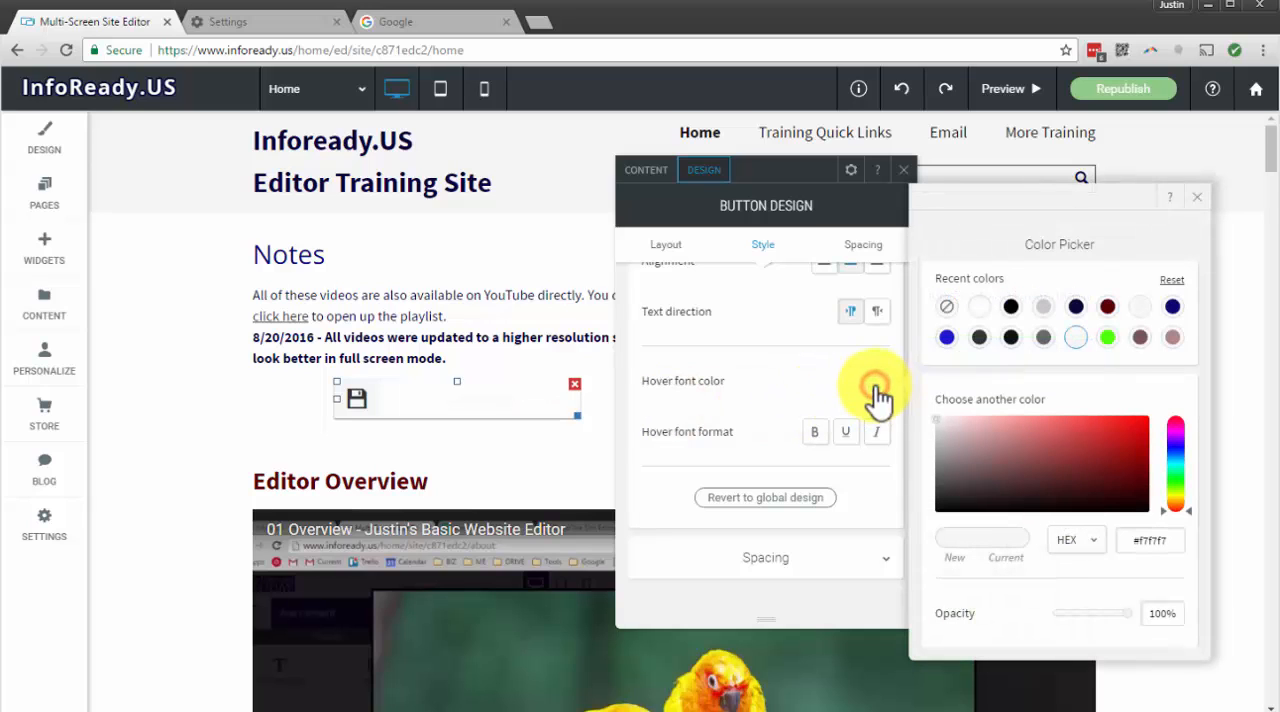
{"action": "left_click", "coordinate": [975, 340]}
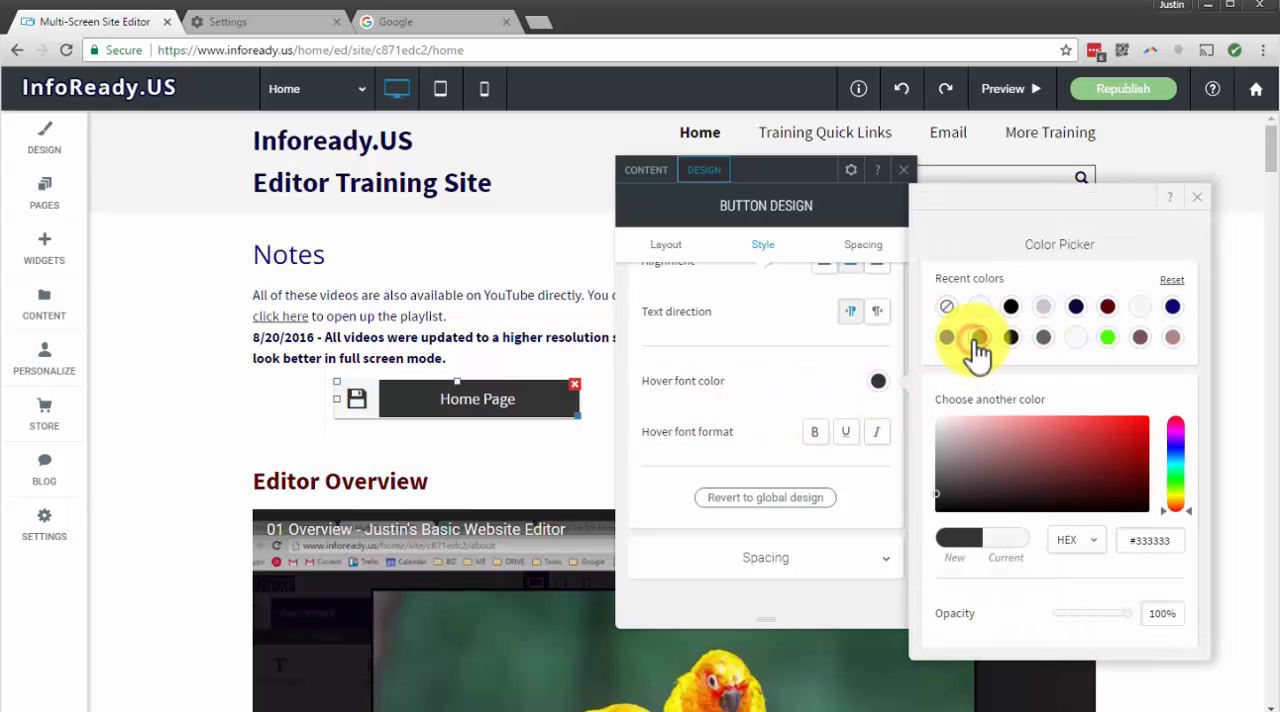
{"action": "left_click", "coordinate": [1201, 193]}
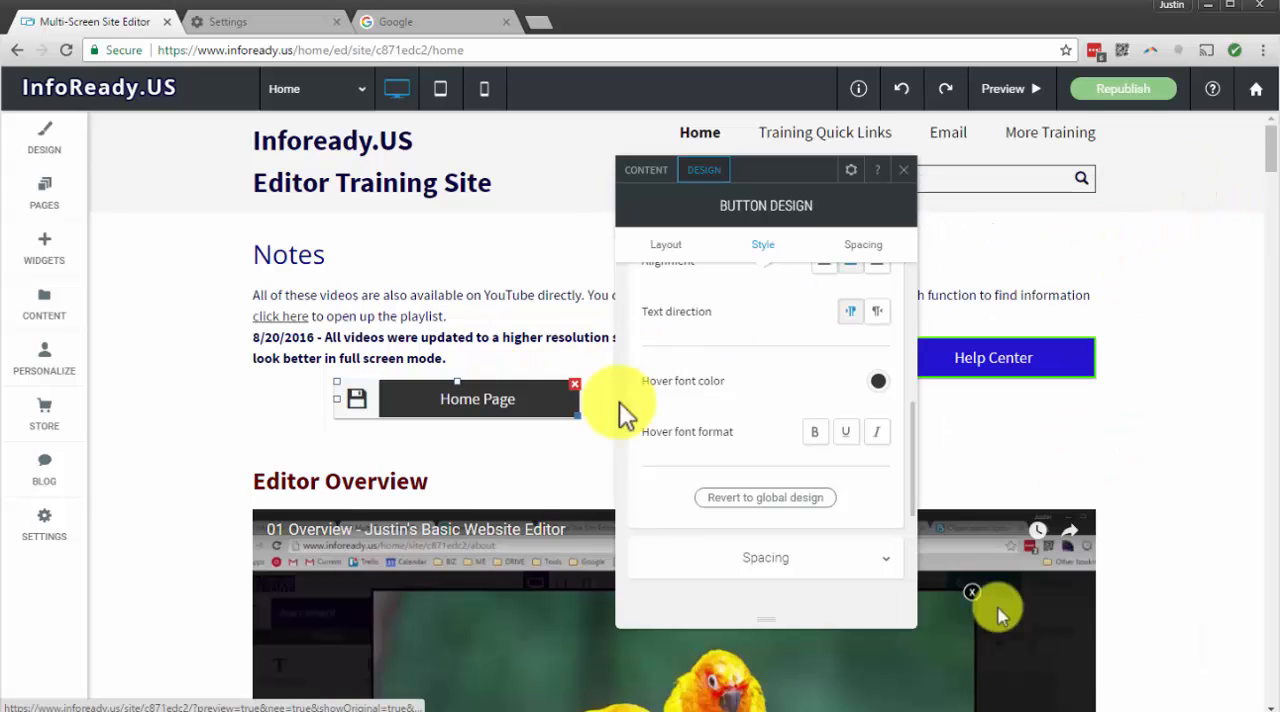
Try alternative layouts on the Home Page button, including the pill shape, the rounded shape with an icon, and the bordered and thick-edged rectangles
{"action": "scroll", "coordinate": [820, 385], "scroll_direction": "down", "scroll_amount": 3}
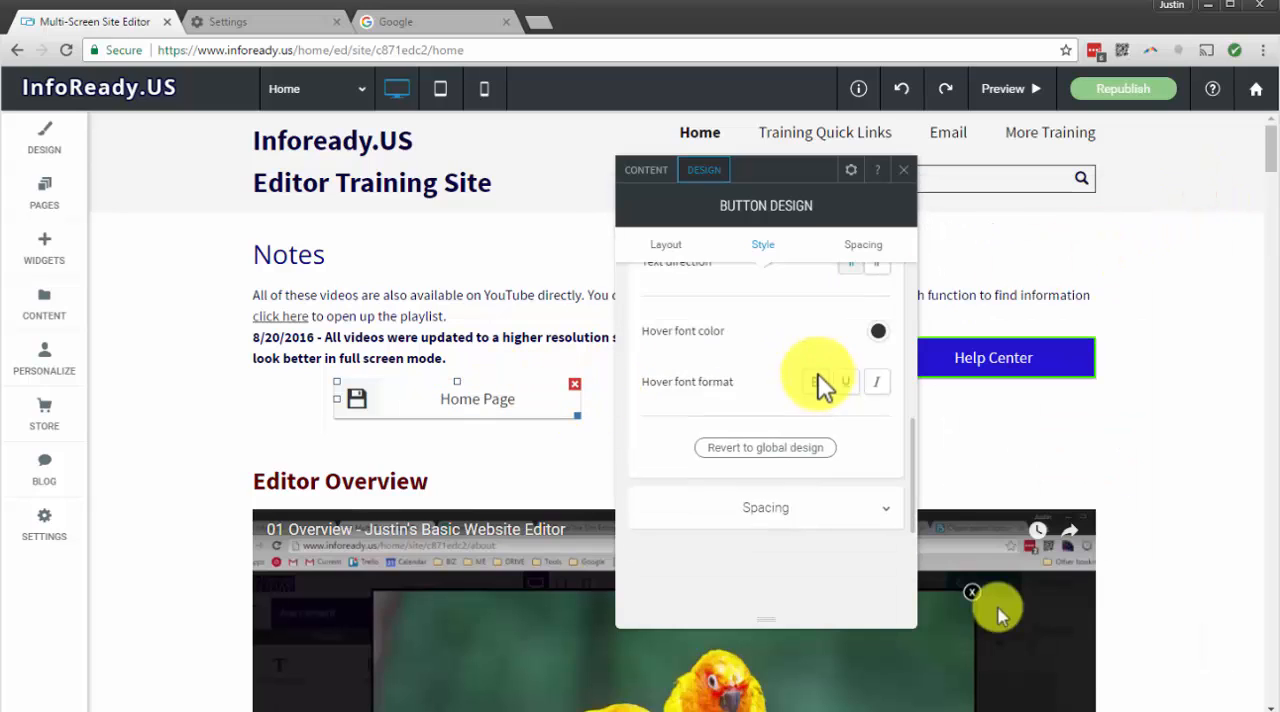
{"action": "scroll", "coordinate": [820, 385], "scroll_direction": "up", "scroll_amount": 5}
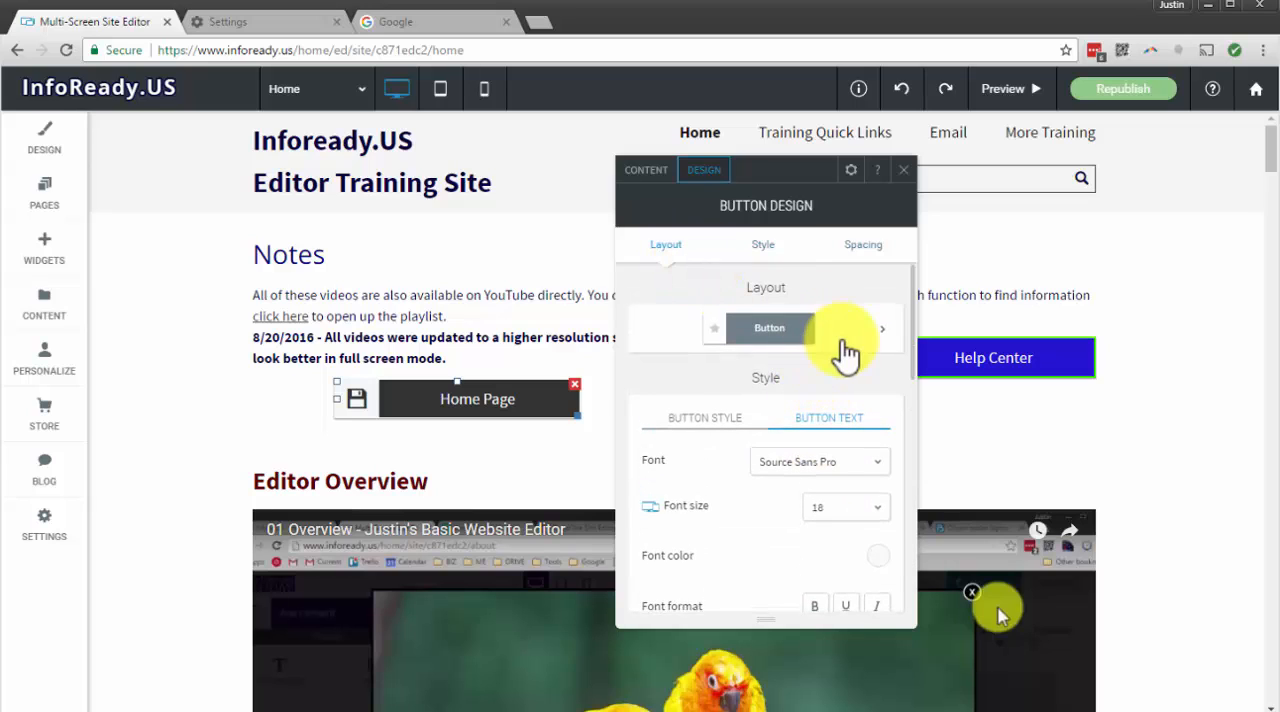
{"action": "scroll", "coordinate": [845, 352], "scroll_direction": "down", "scroll_amount": 2}
{"action": "scroll", "coordinate": [830, 350], "scroll_direction": "up", "scroll_amount": 3}
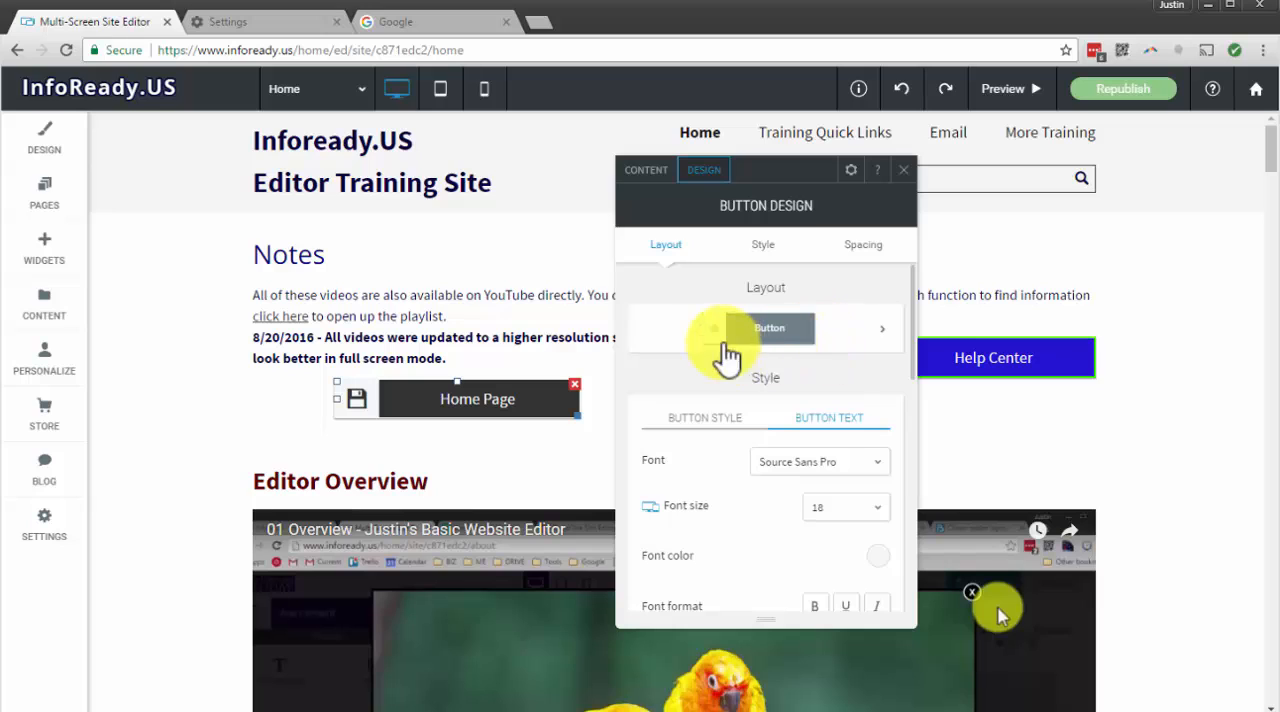
{"action": "left_click", "coordinate": [835, 340]}
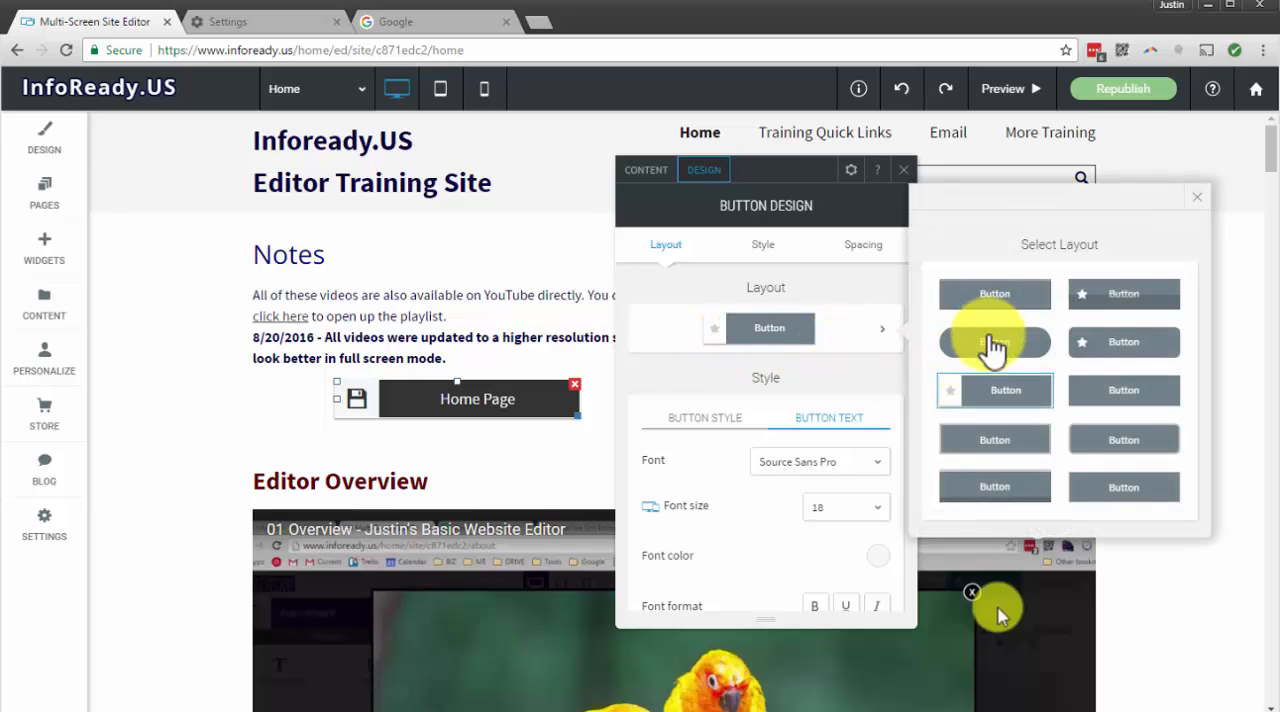
{"action": "left_click", "coordinate": [990, 343]}
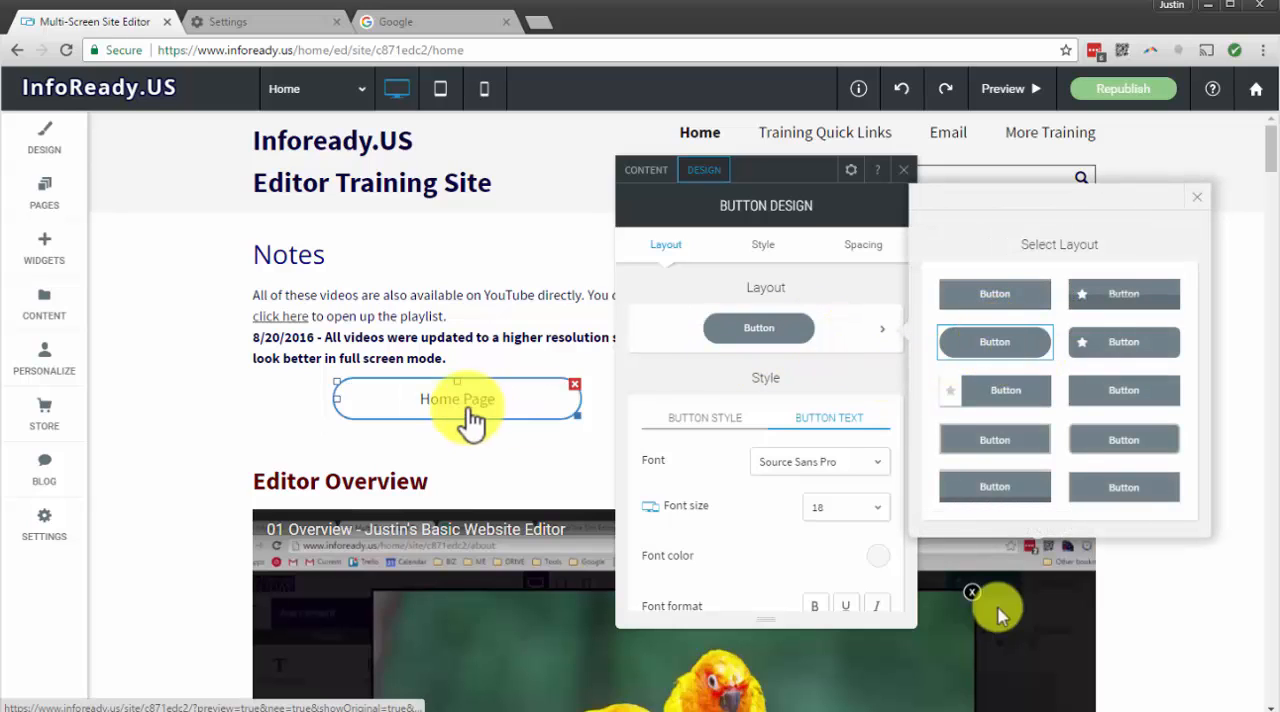
{"action": "left_click", "coordinate": [1127, 343]}
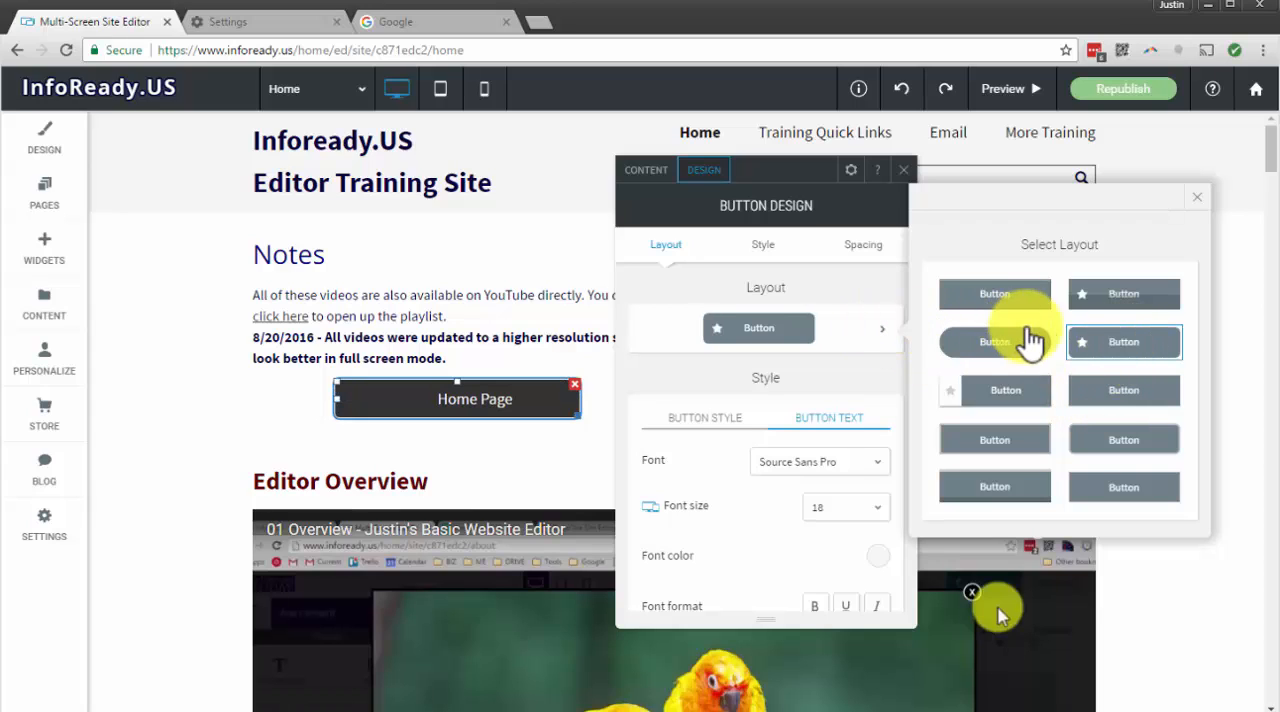
{"action": "left_click", "coordinate": [1120, 445]}
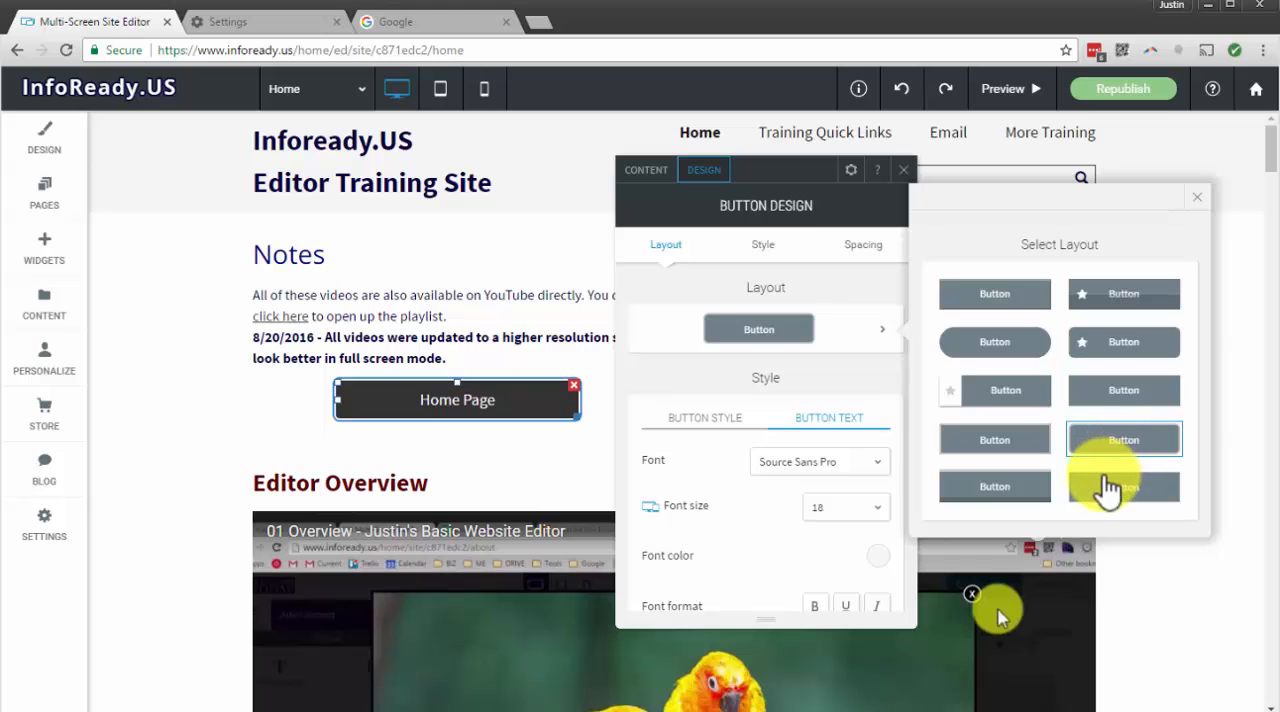
{"action": "left_click", "coordinate": [1108, 481]}
{"action": "left_click", "coordinate": [1000, 490]}
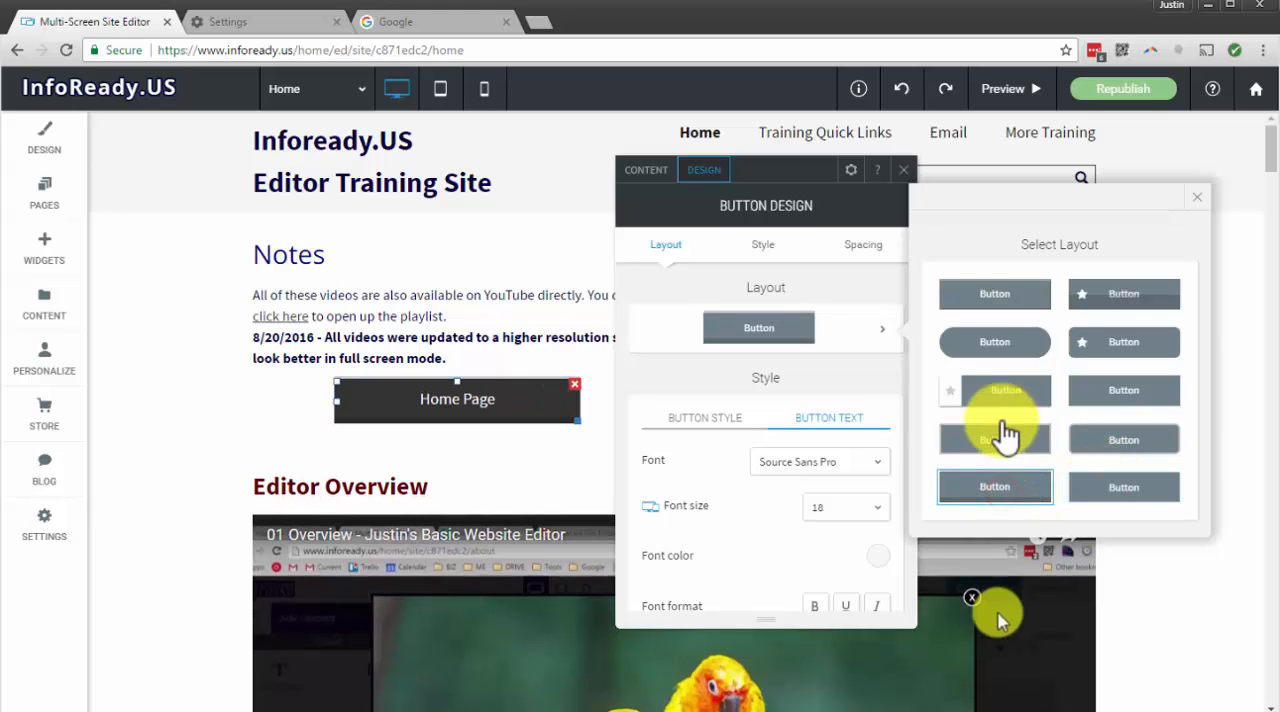
Compare more layouts for the Home Page button, apply the square-cornered bordered one without an icon, and close its design settings
{"action": "left_click", "coordinate": [1003, 390]}
{"action": "left_click", "coordinate": [1003, 345]}
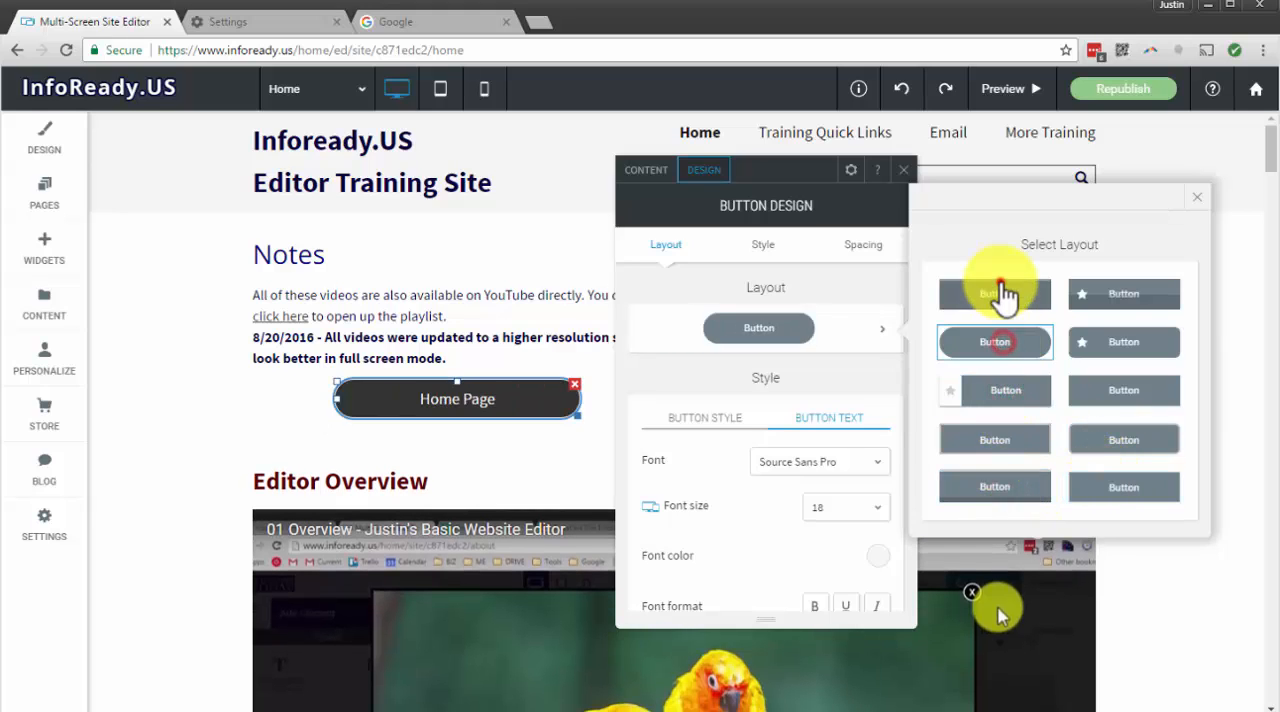
{"action": "left_click", "coordinate": [1000, 295]}
{"action": "left_click", "coordinate": [997, 378]}
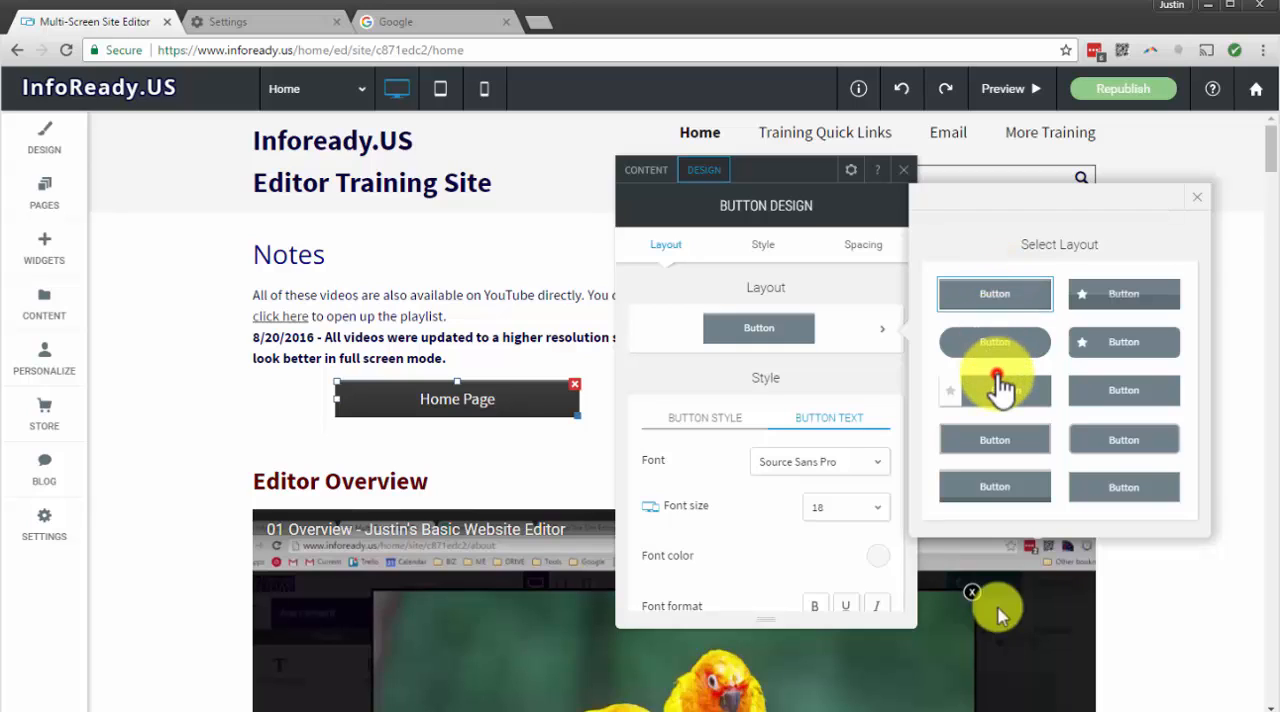
{"action": "left_click", "coordinate": [1002, 440]}
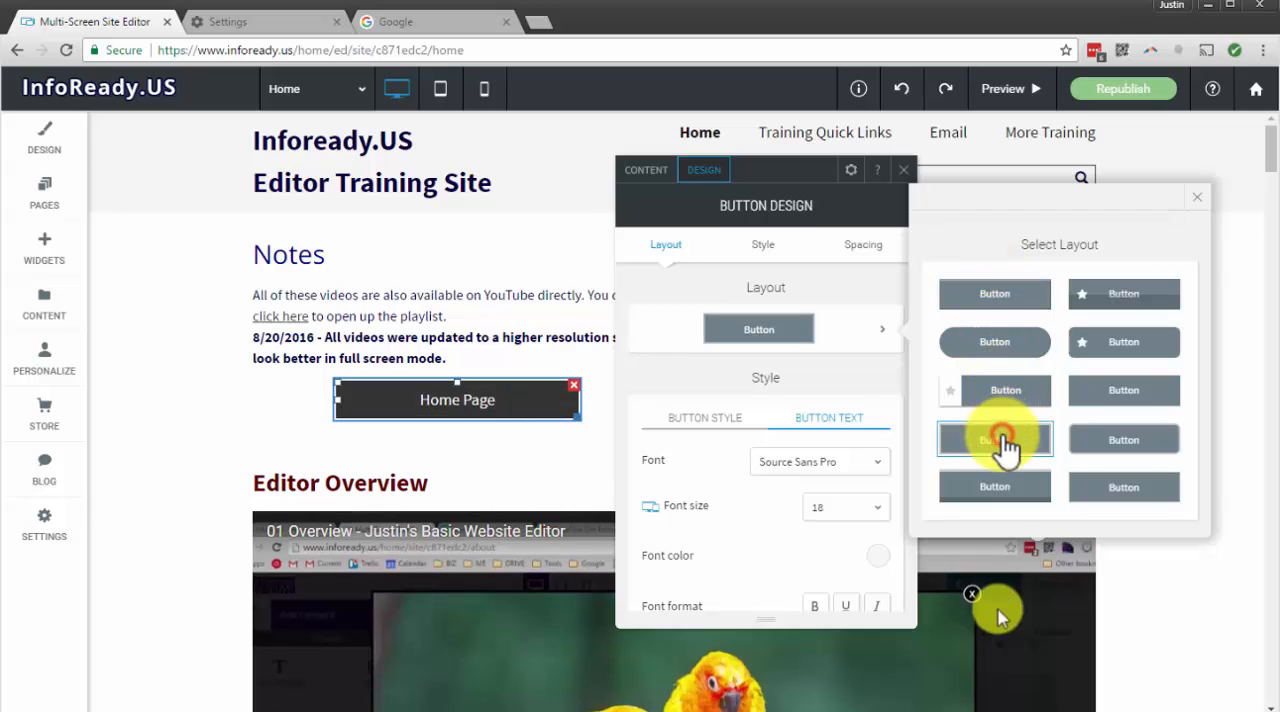
{"action": "left_click", "coordinate": [1203, 200]}
{"action": "left_click", "coordinate": [903, 170]}
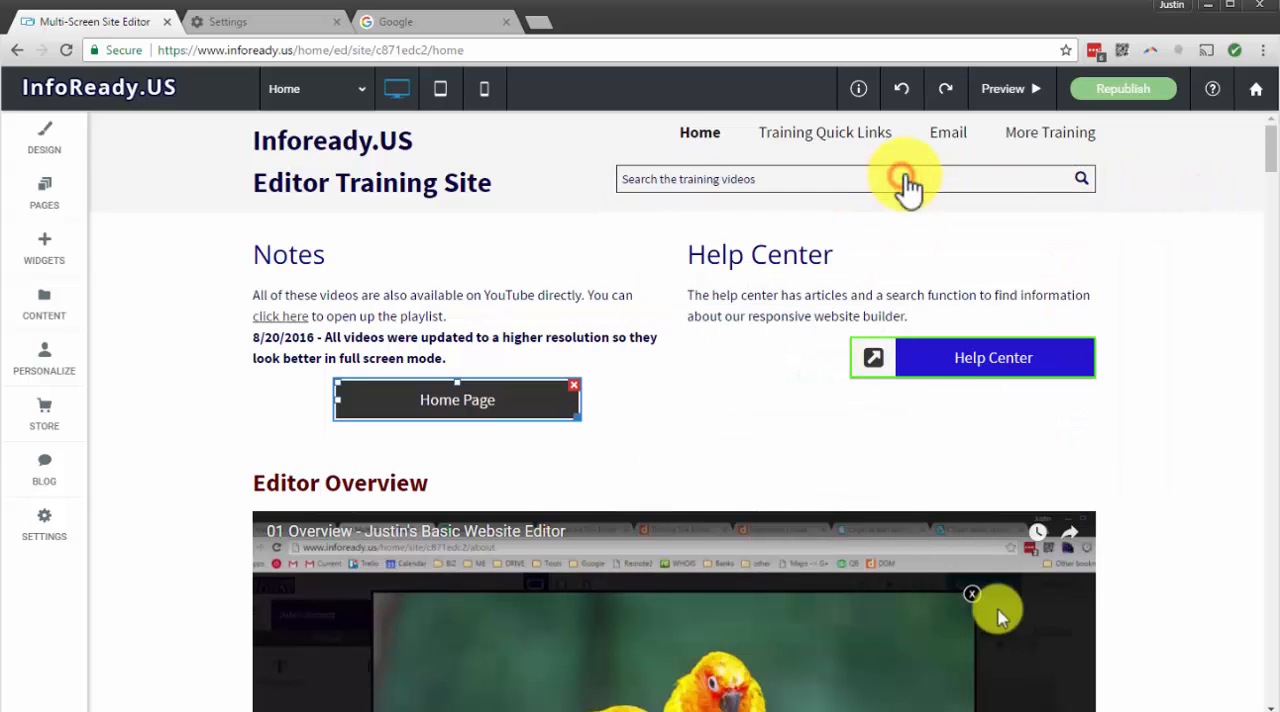
Delete the Home Page button from the Notes section and open the list of site popups
{"action": "left_click", "coordinate": [572, 381]}
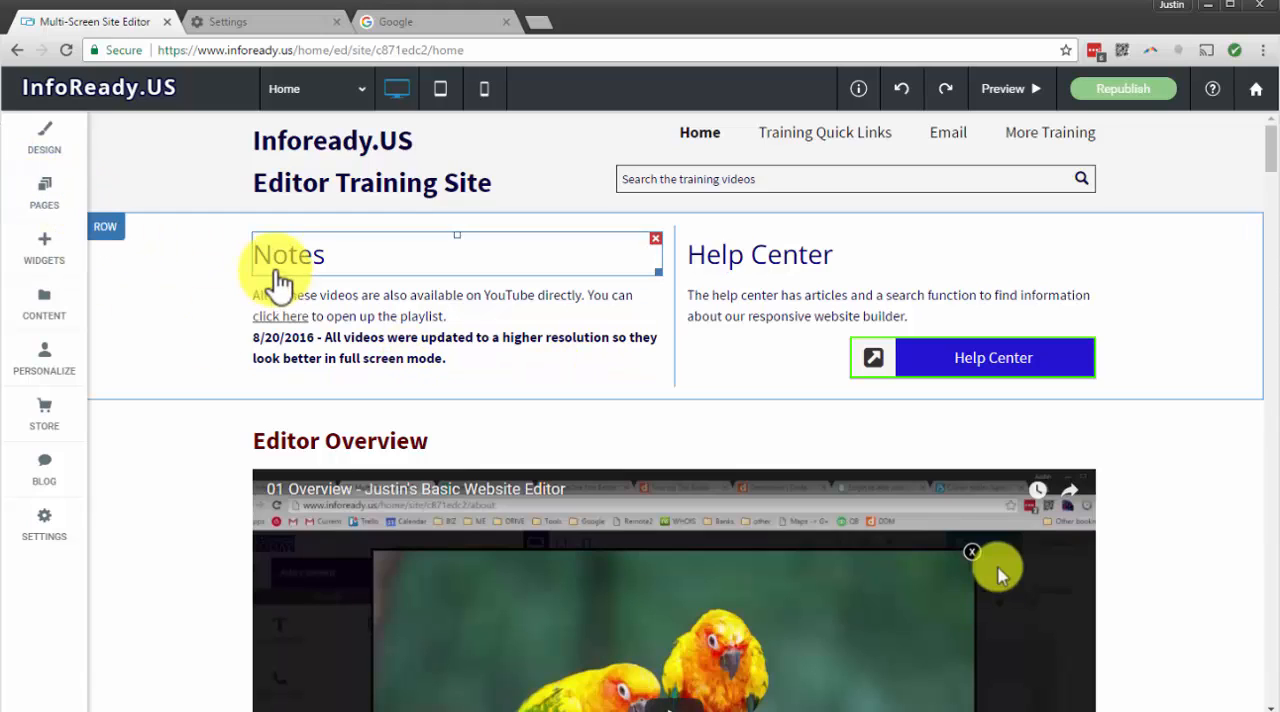
{"action": "left_click", "coordinate": [40, 194]}
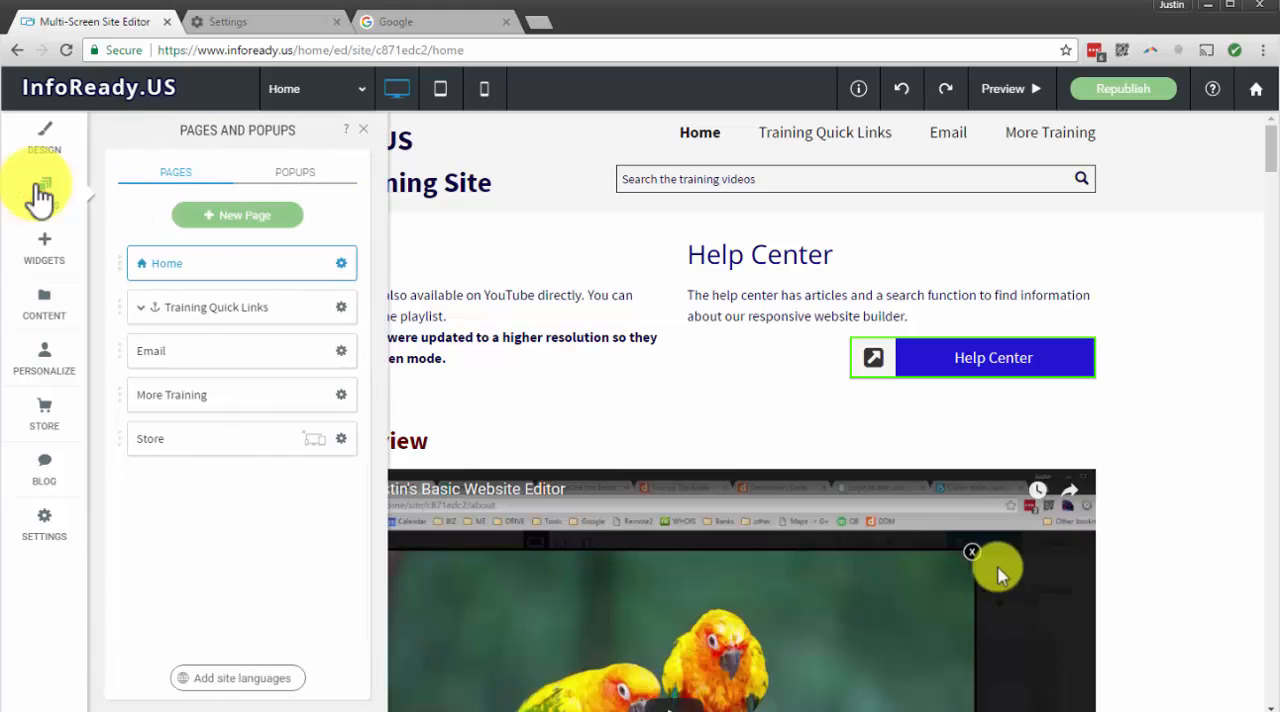
{"action": "left_click", "coordinate": [300, 173]}
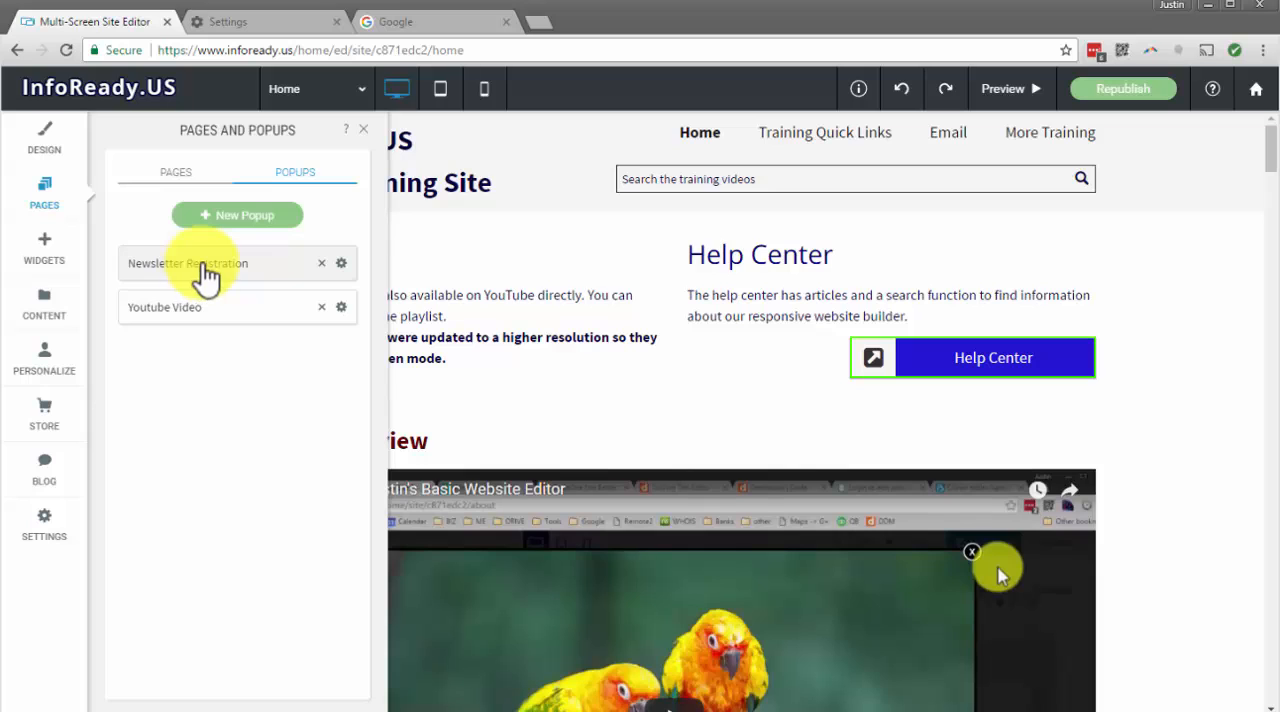
{"action": "left_click", "coordinate": [272, 214]}
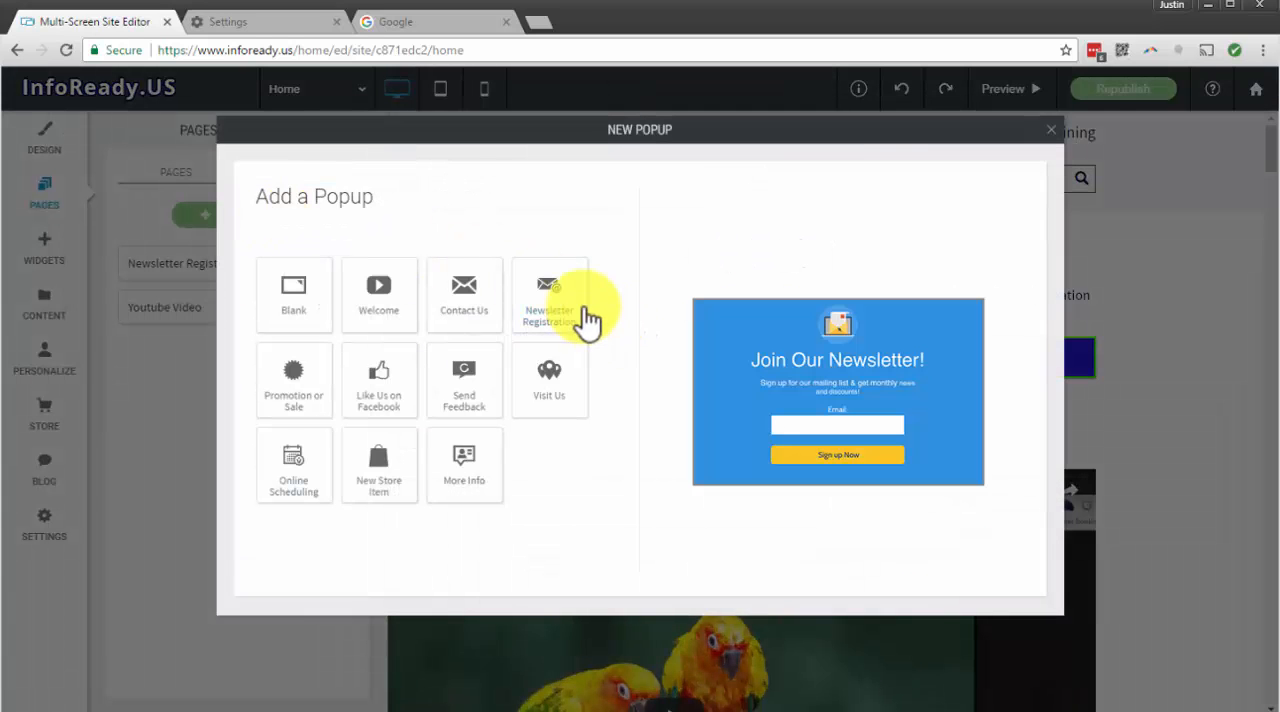
{"action": "left_click", "coordinate": [558, 308]}
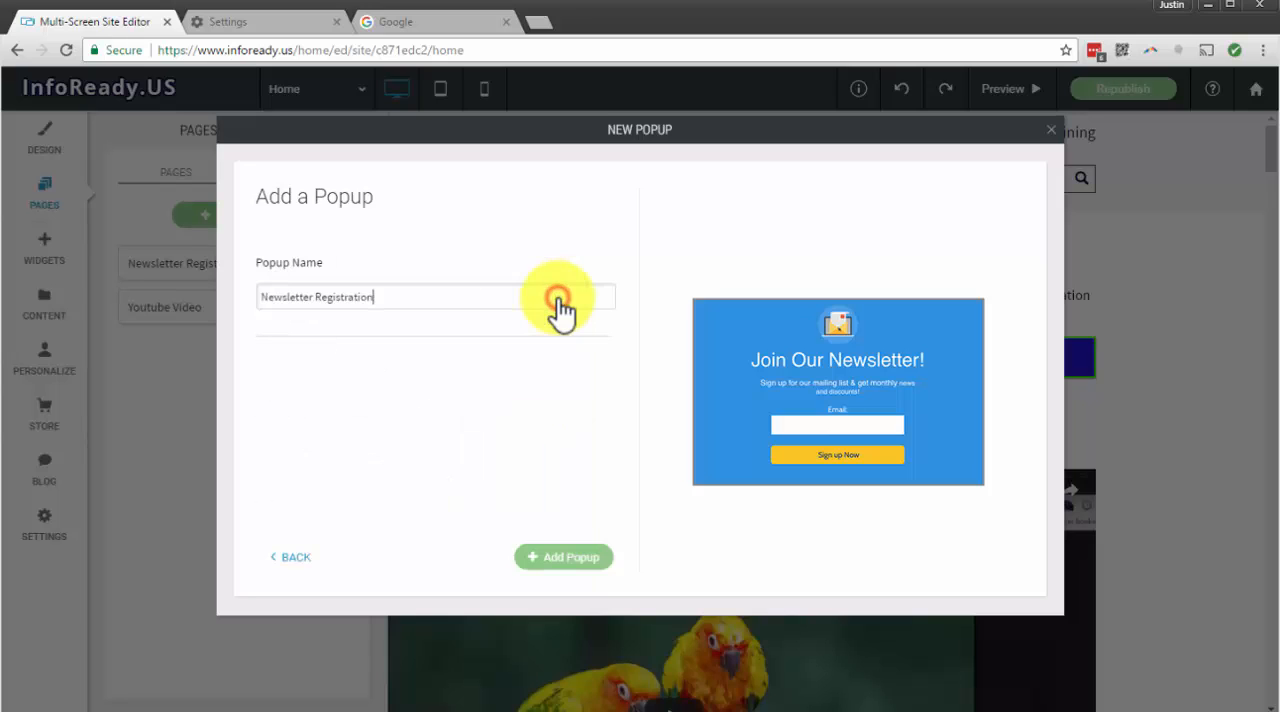
{"action": "left_click", "coordinate": [434, 304]}
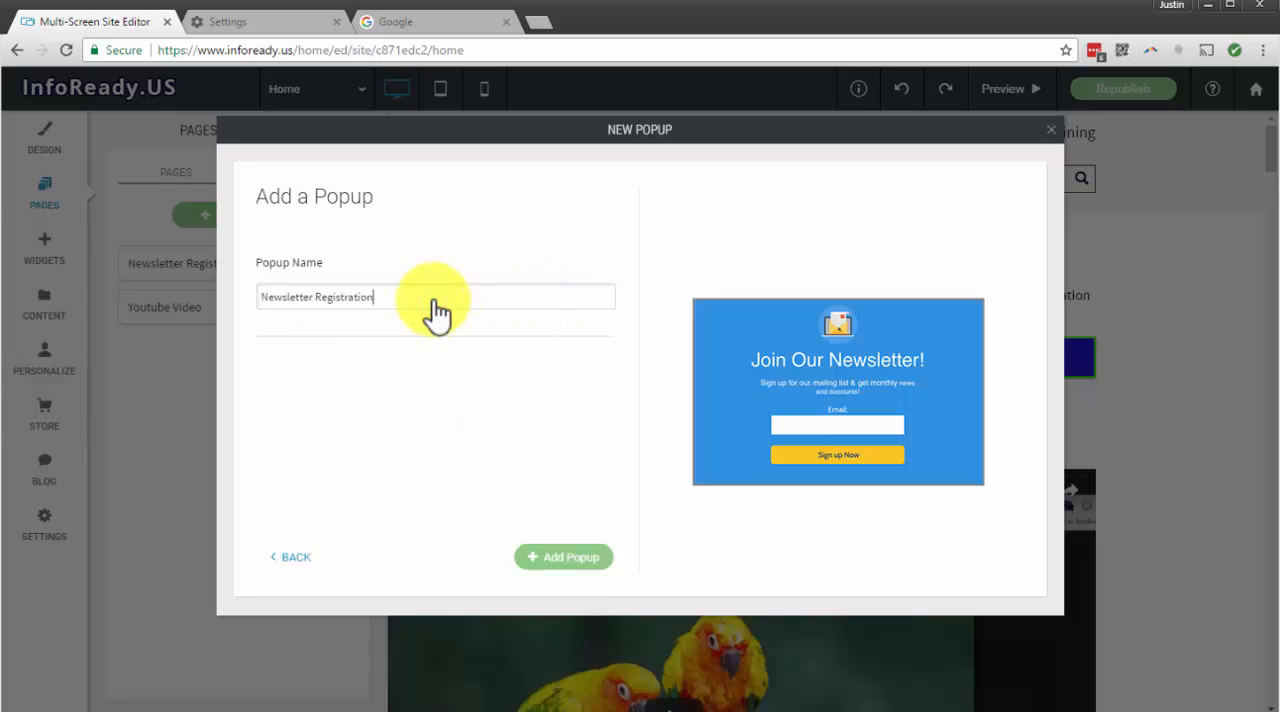
{"action": "left_click", "coordinate": [299, 555]}
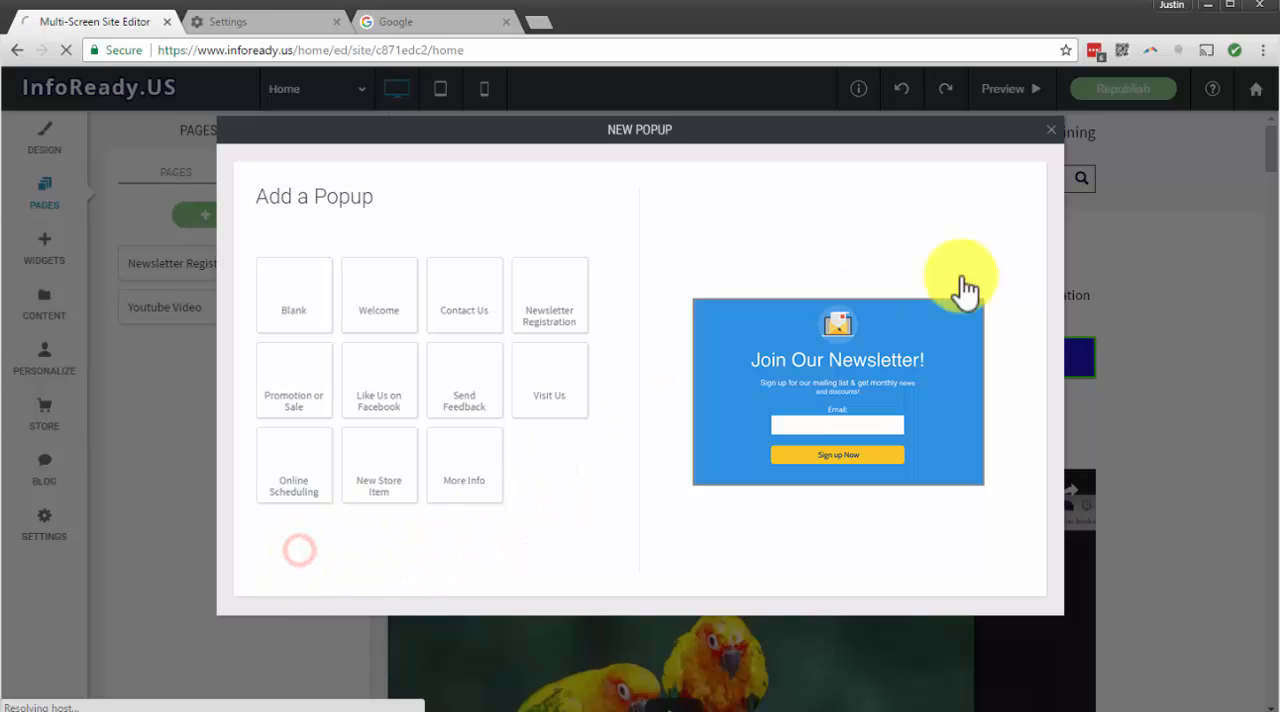
{"action": "left_click", "coordinate": [1050, 130]}
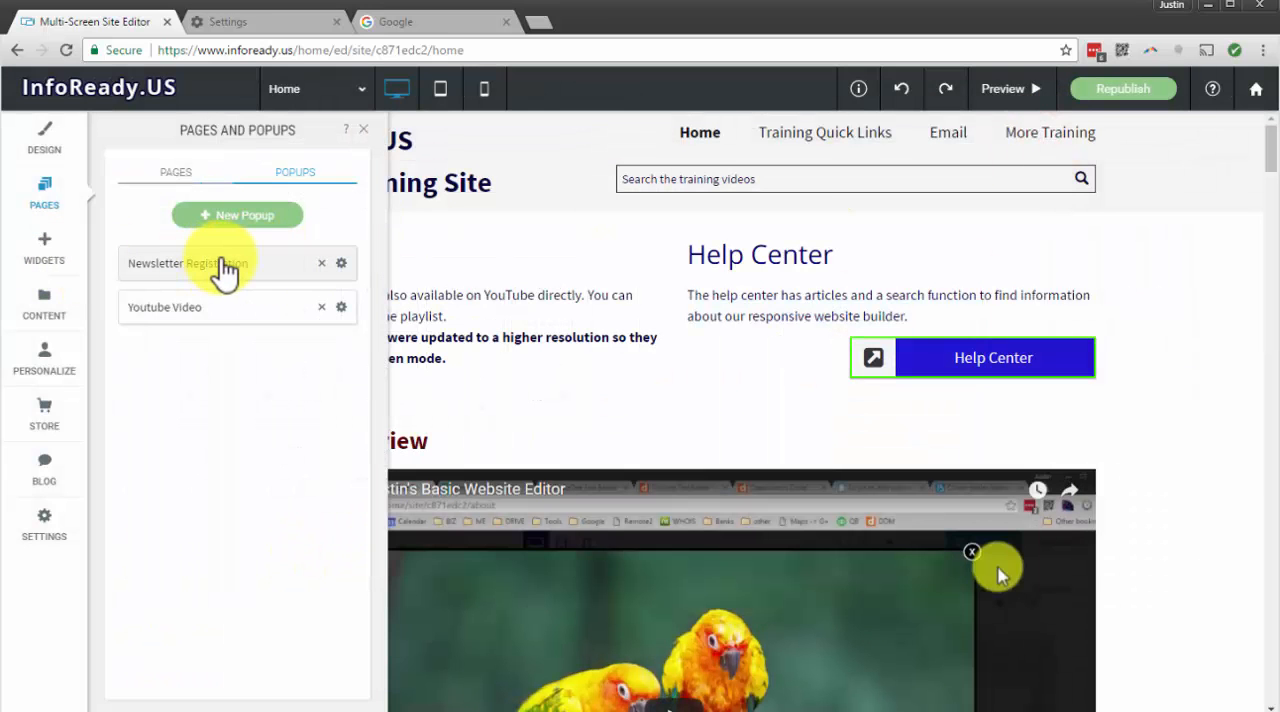
Delete the existing Newsletter Registration popup and confirm the deletion
{"action": "left_click", "coordinate": [341, 263]}
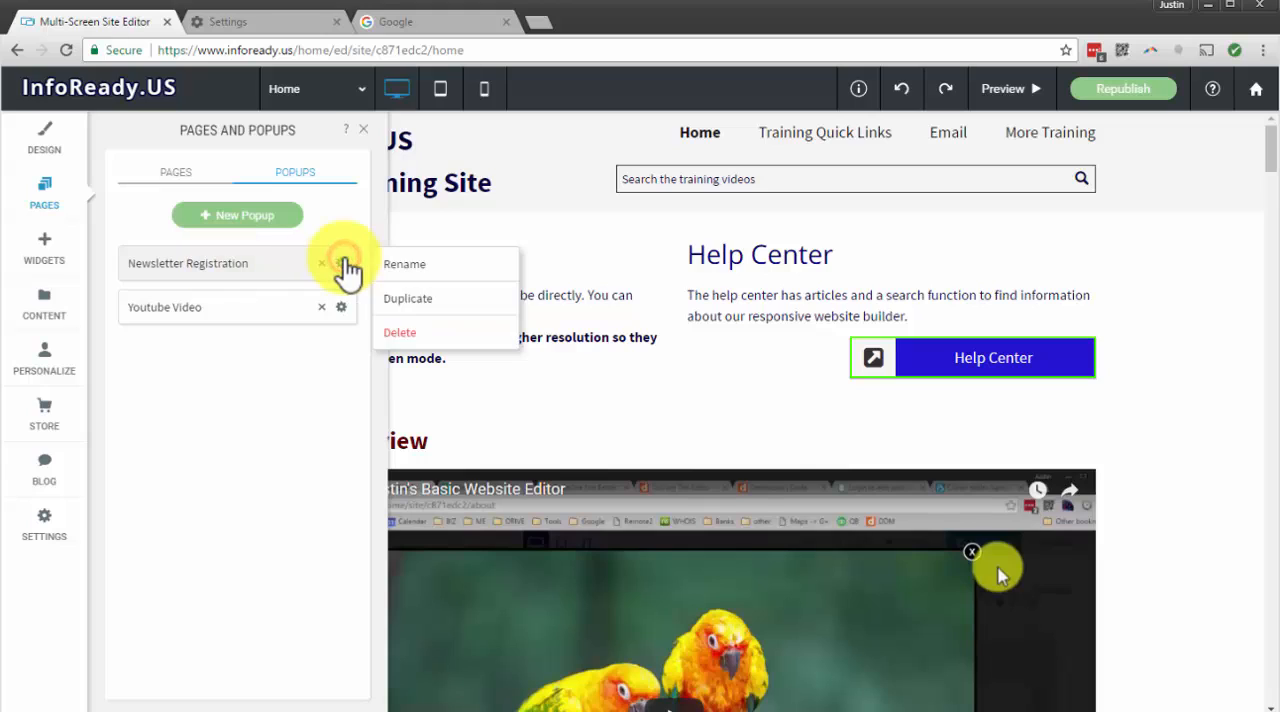
{"action": "left_click", "coordinate": [401, 333]}
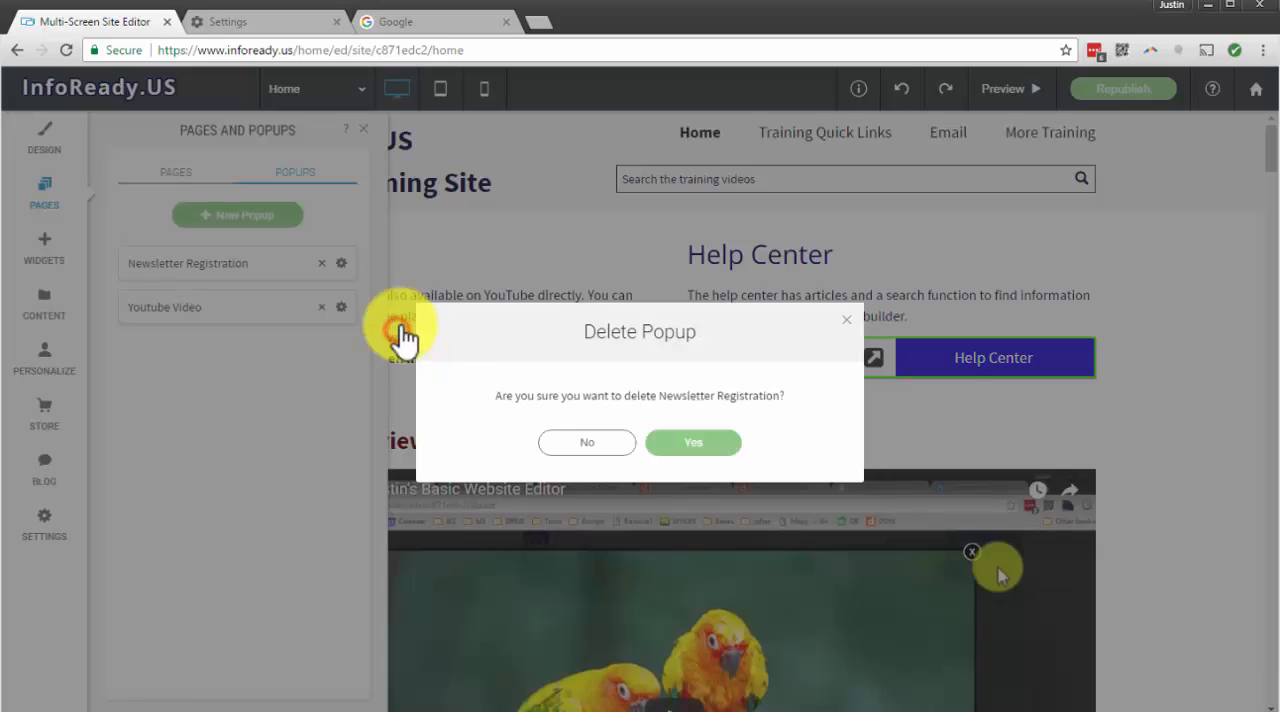
{"action": "left_click", "coordinate": [703, 442]}
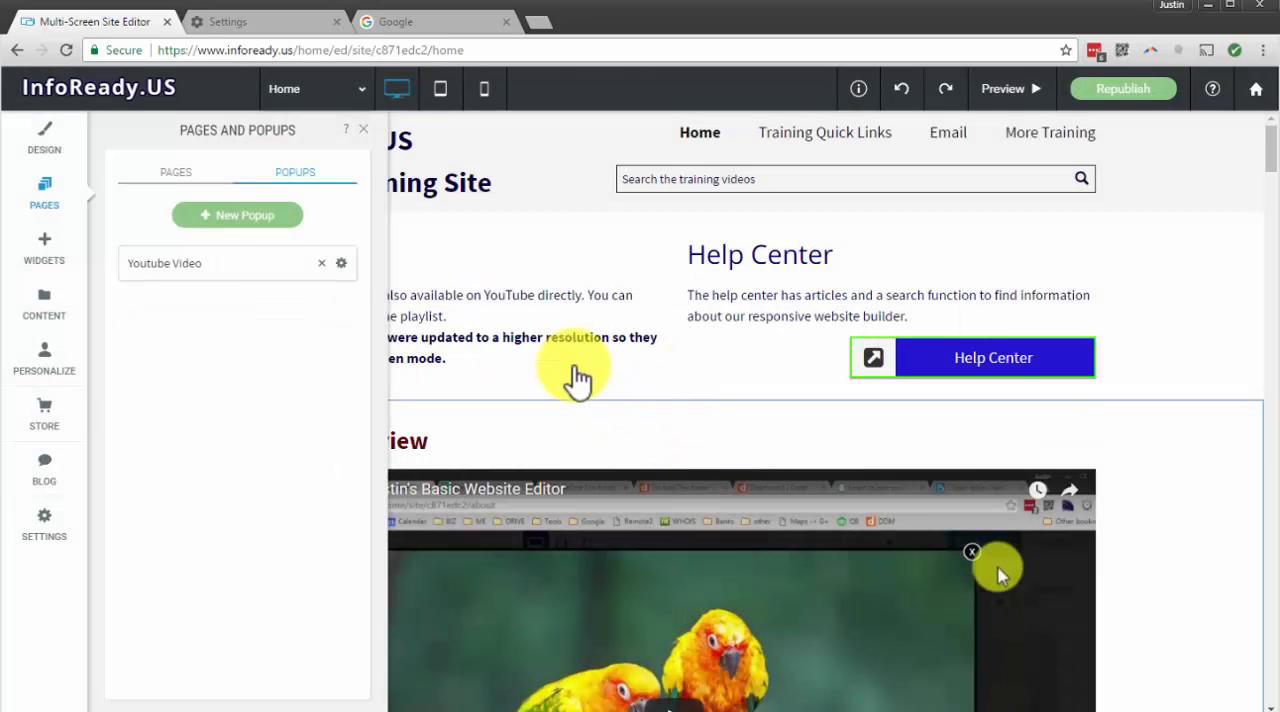
Add a new popup from the Newsletter Registration template, keeping the name Newsletter Registration, and dismiss the error dialog
{"action": "left_click", "coordinate": [205, 225]}
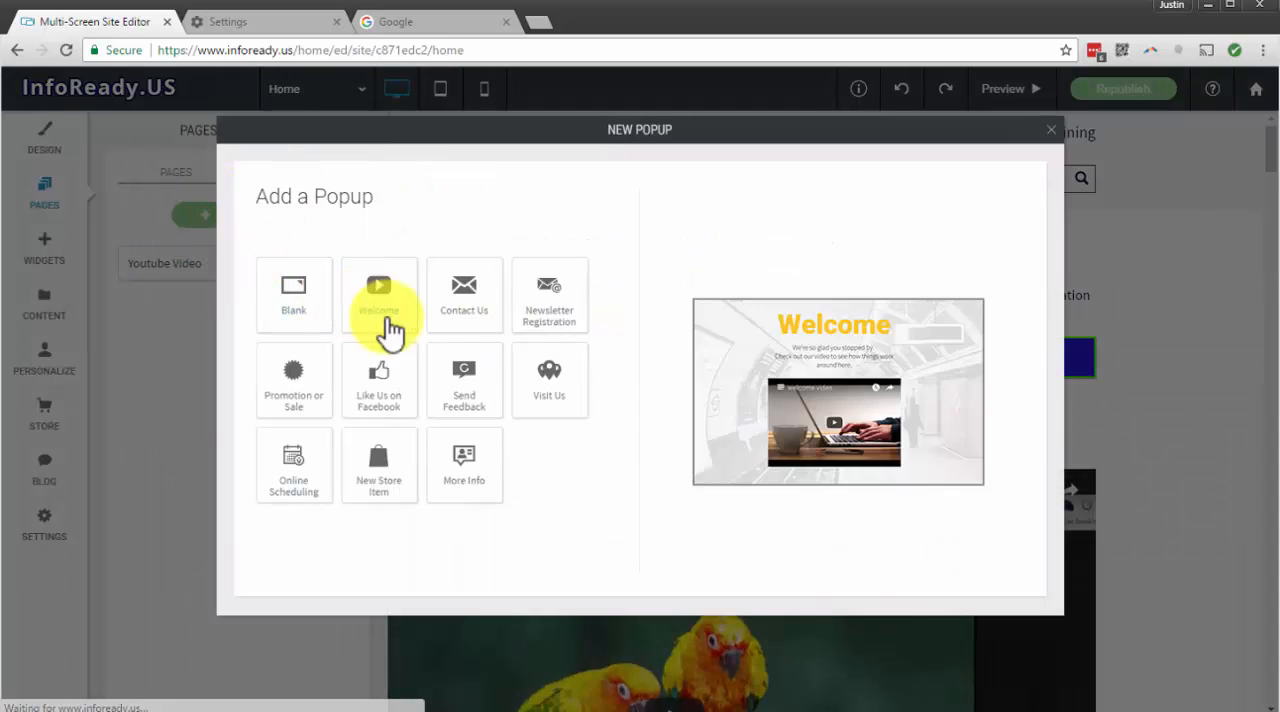
{"action": "left_click", "coordinate": [550, 325]}
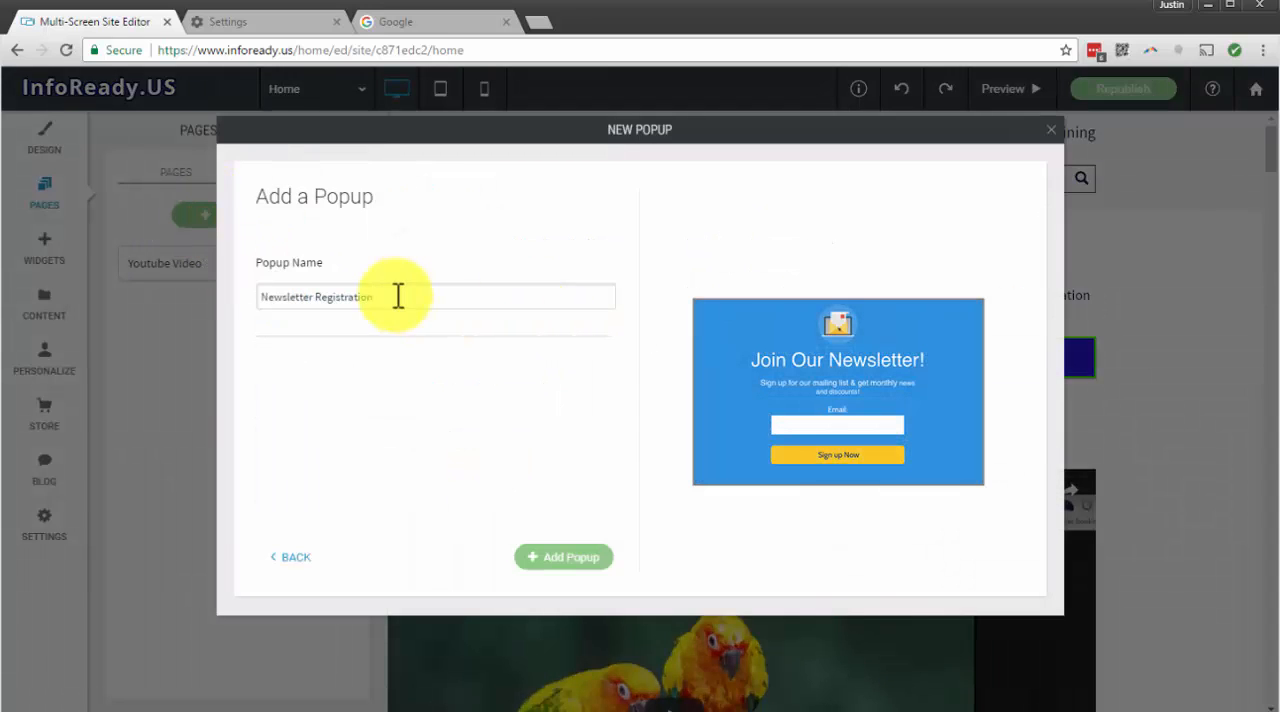
{"action": "left_click", "coordinate": [570, 557]}
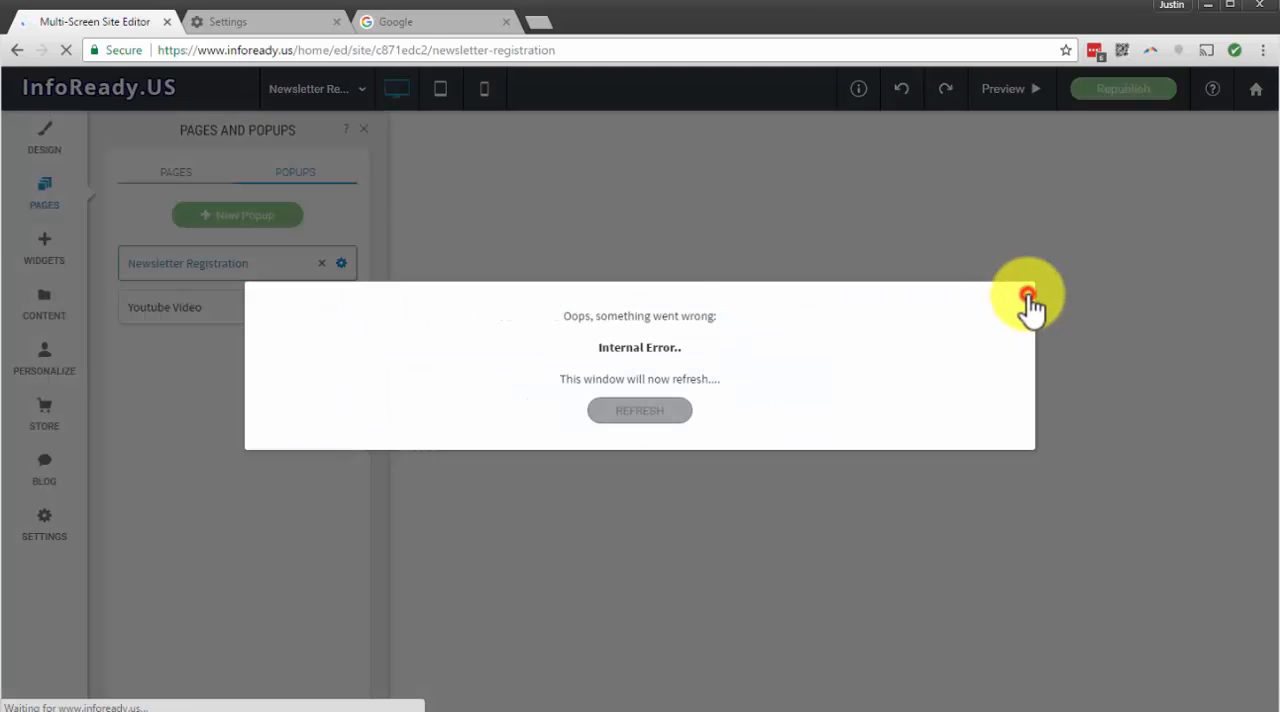
{"action": "left_click", "coordinate": [1027, 296]}
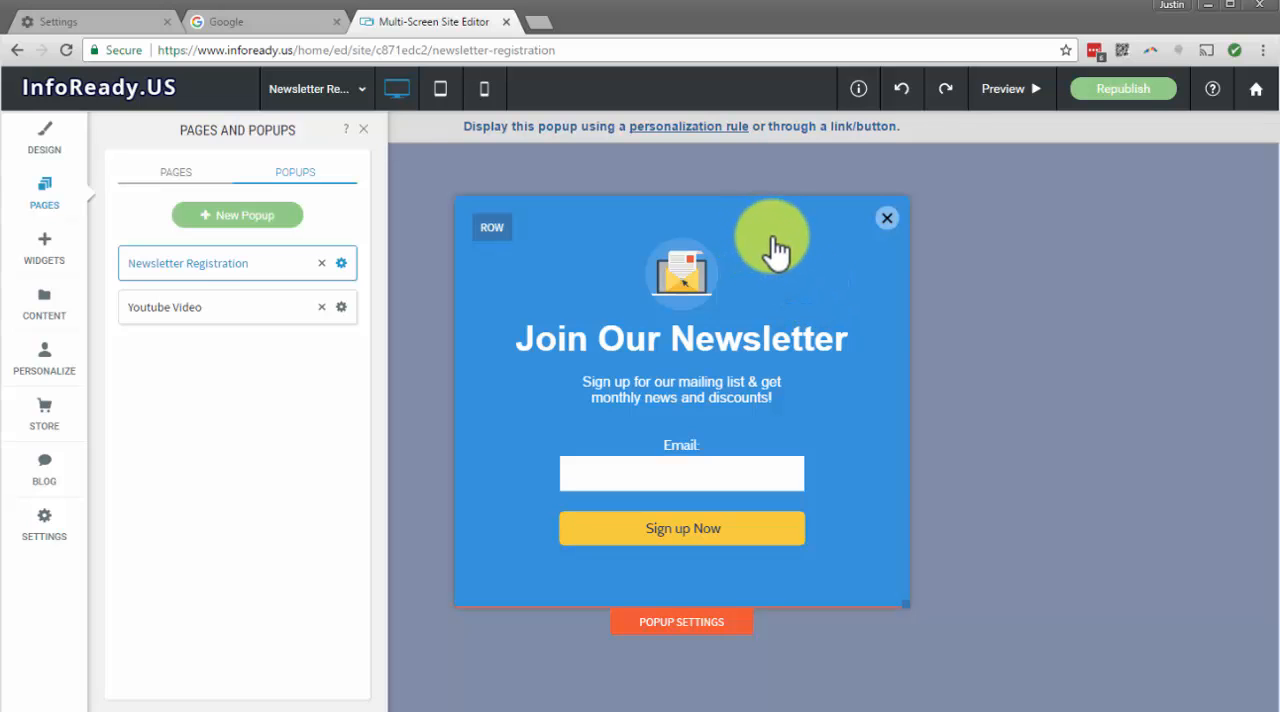
Review the newsletter popup's text editing and its contact form's field, submission recipient and integration settings, then close them
{"action": "left_click", "coordinate": [679, 392]}
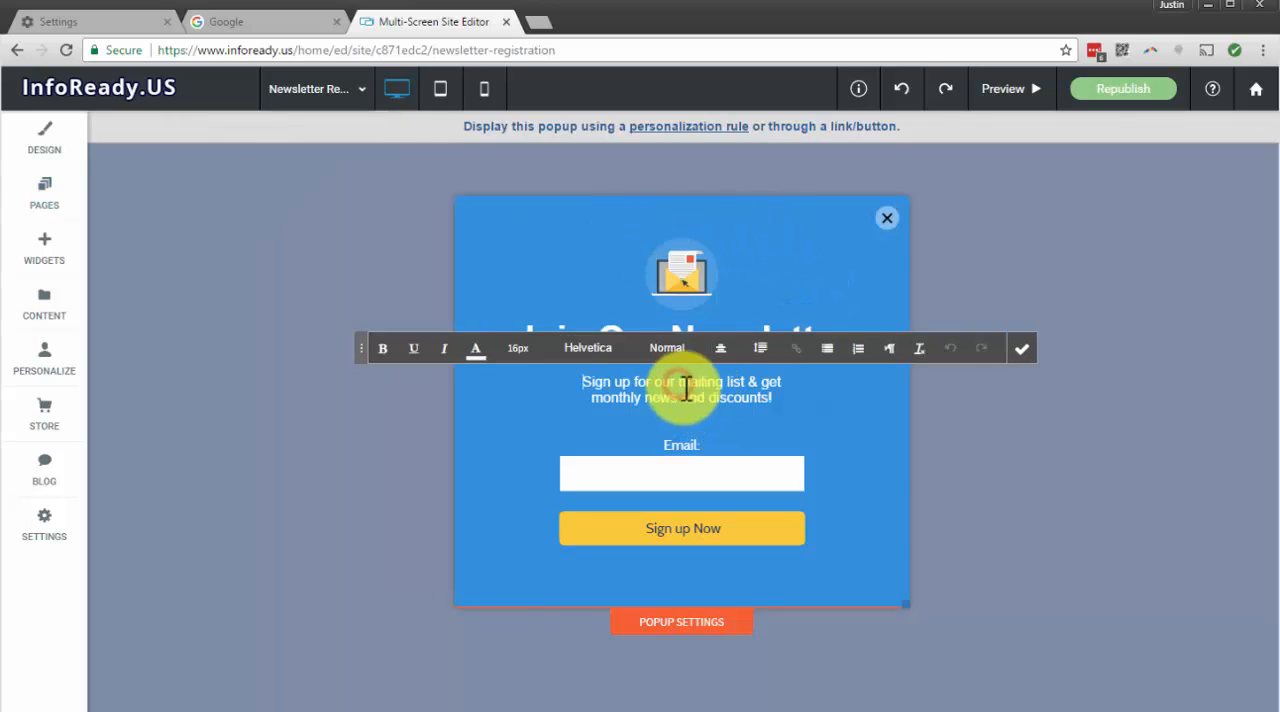
{"action": "left_click", "coordinate": [1021, 348]}
{"action": "left_click", "coordinate": [708, 461]}
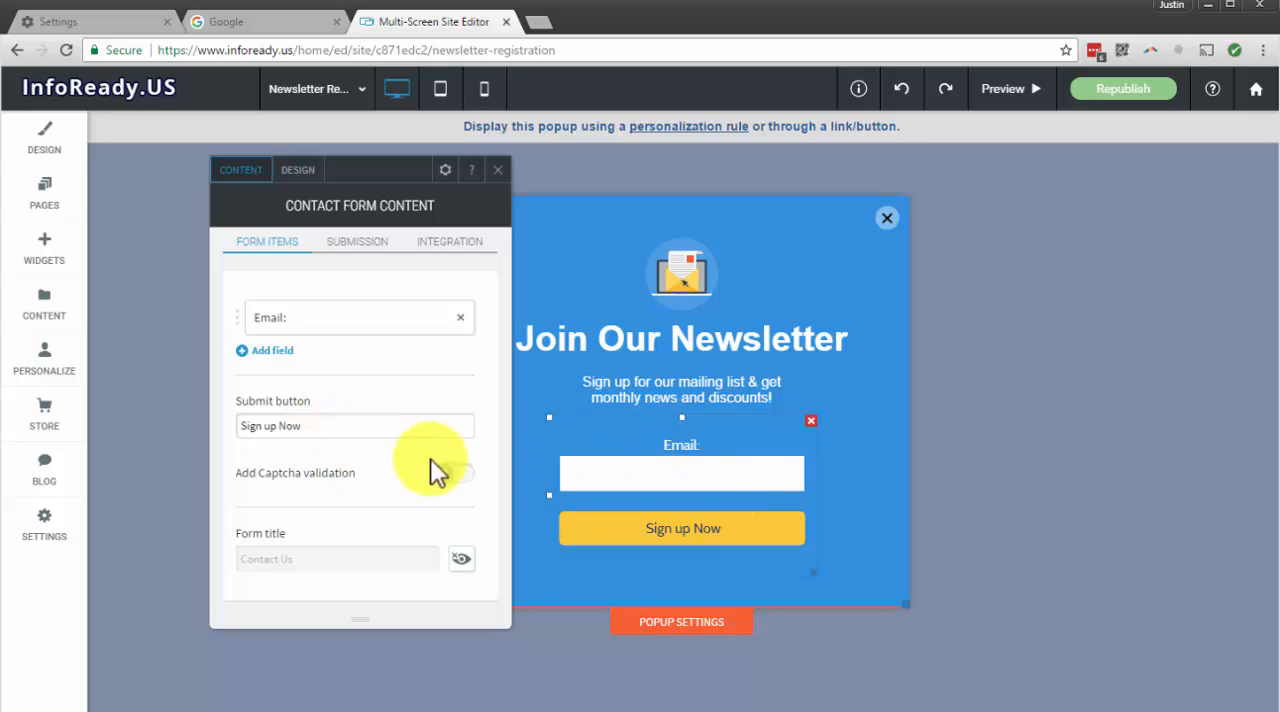
{"action": "left_click", "coordinate": [350, 245]}
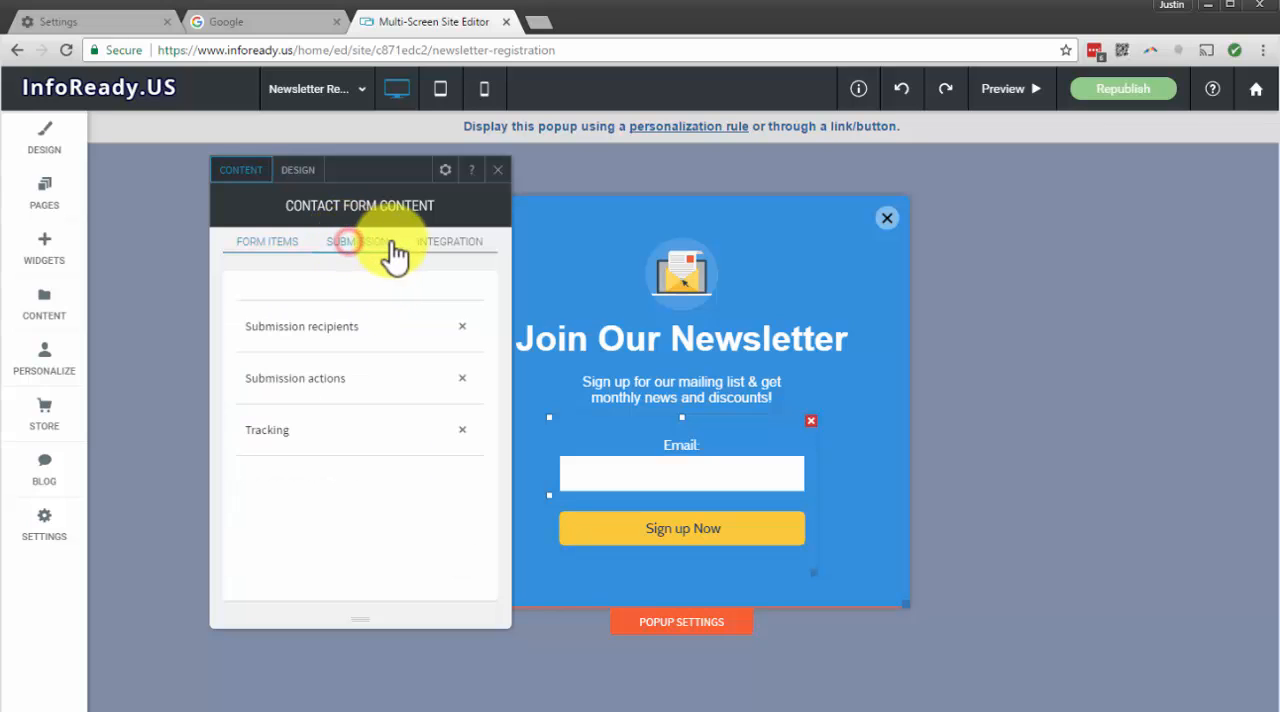
{"action": "left_click", "coordinate": [347, 326]}
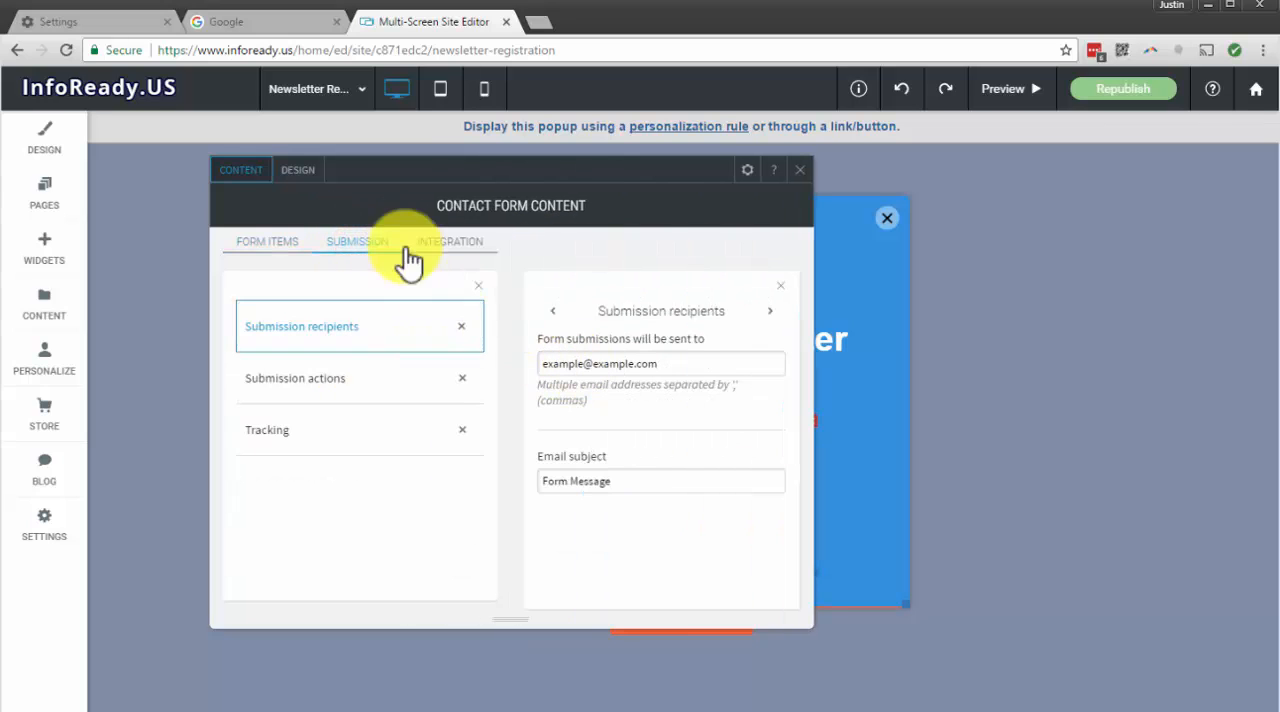
{"action": "left_click", "coordinate": [464, 240]}
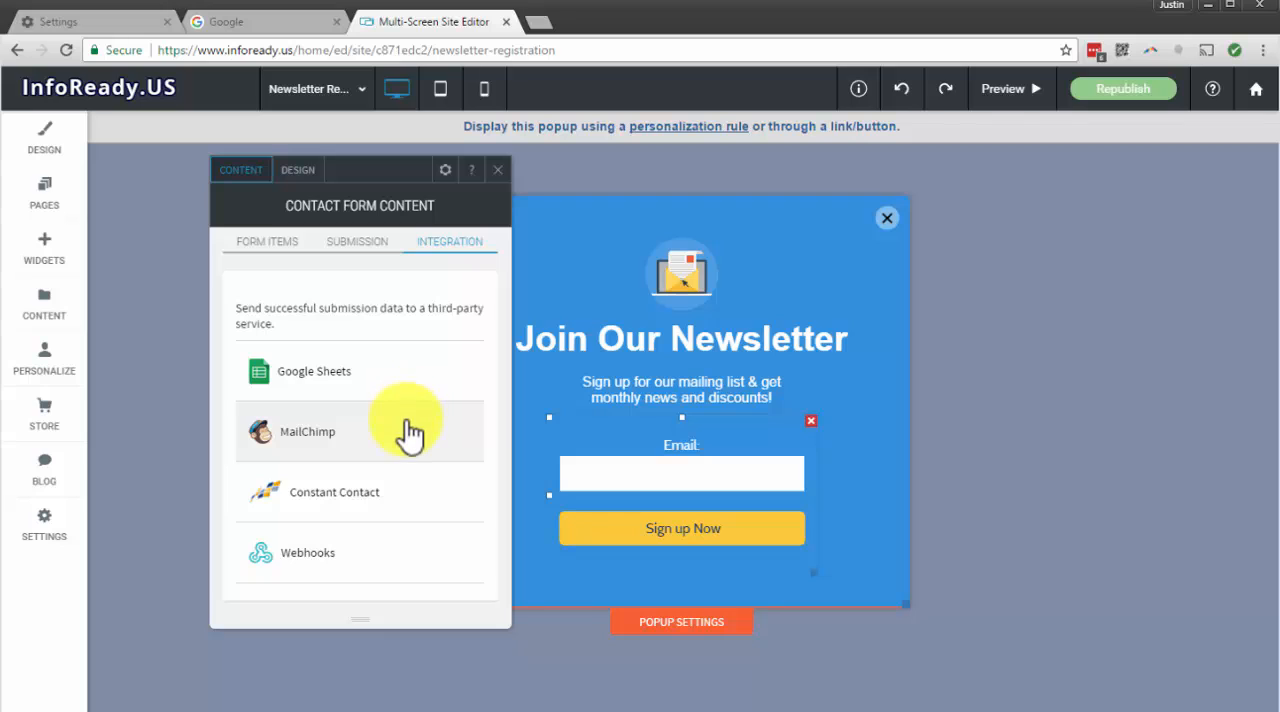
{"action": "left_click", "coordinate": [496, 170]}
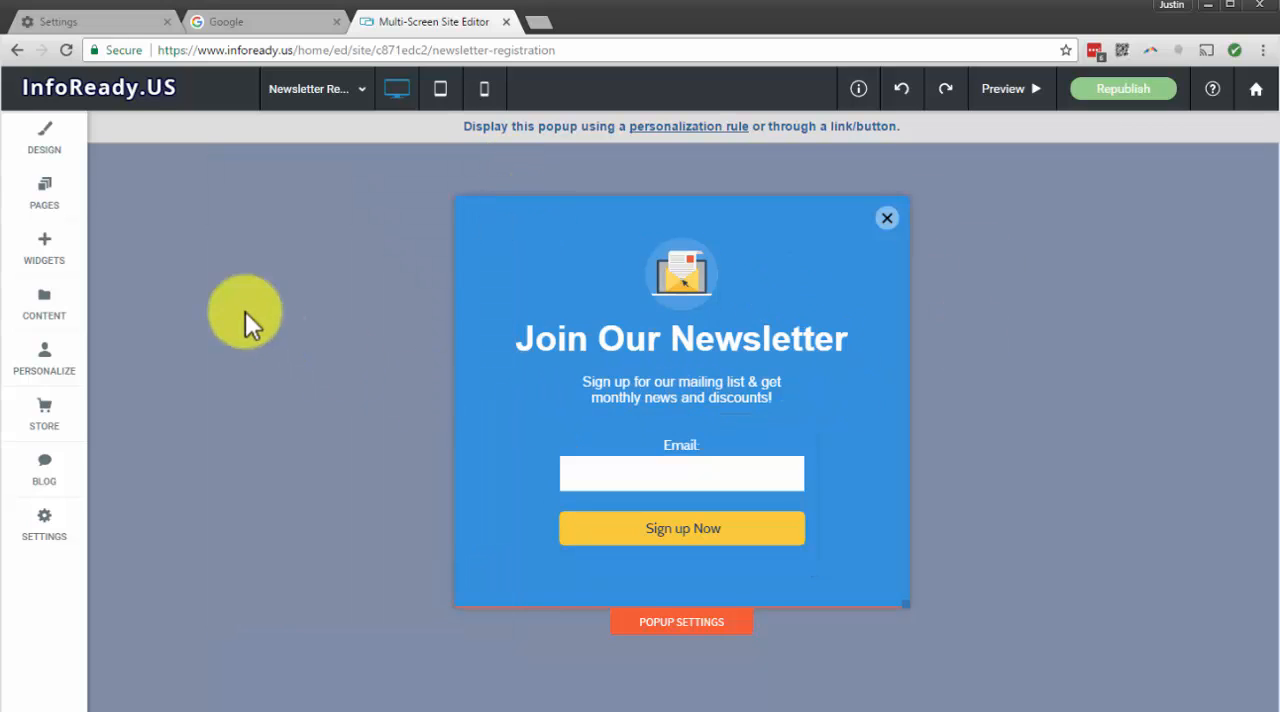
Open the Home page and append the word TEST to the end of the Notes text
{"action": "left_click", "coordinate": [310, 88]}
{"action": "left_click", "coordinate": [290, 130]}
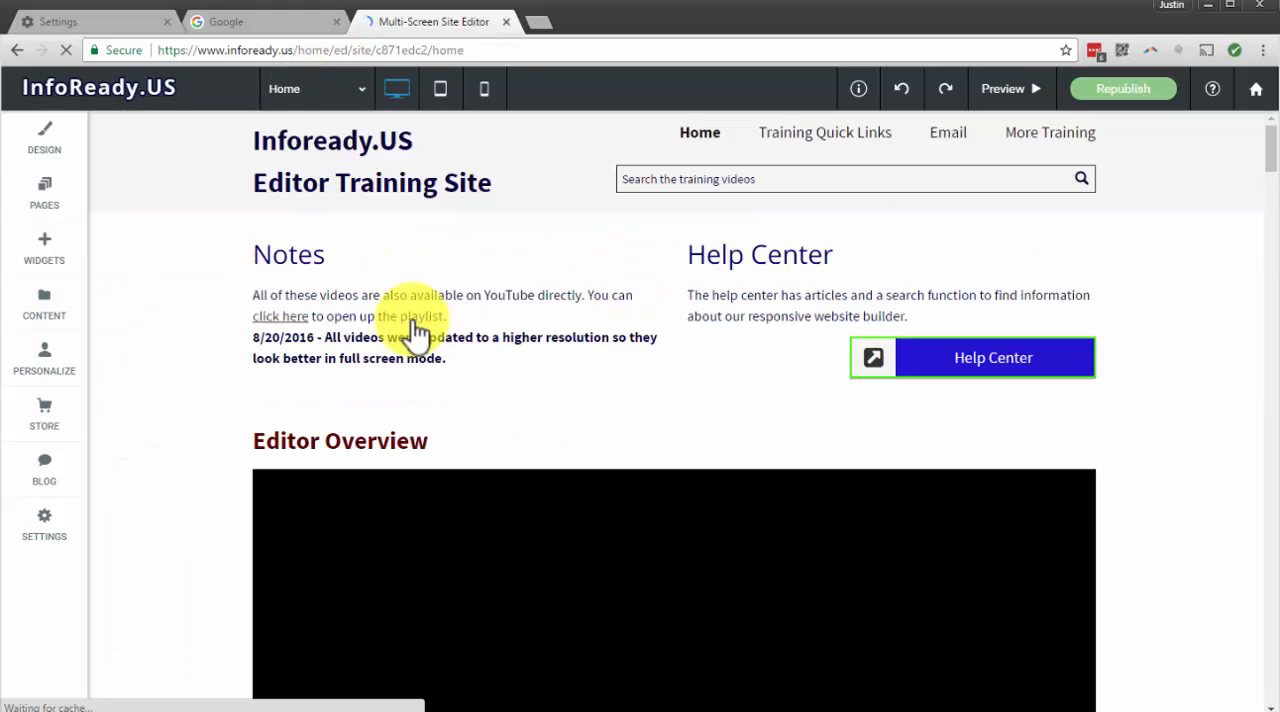
{"action": "left_click", "coordinate": [495, 350]}
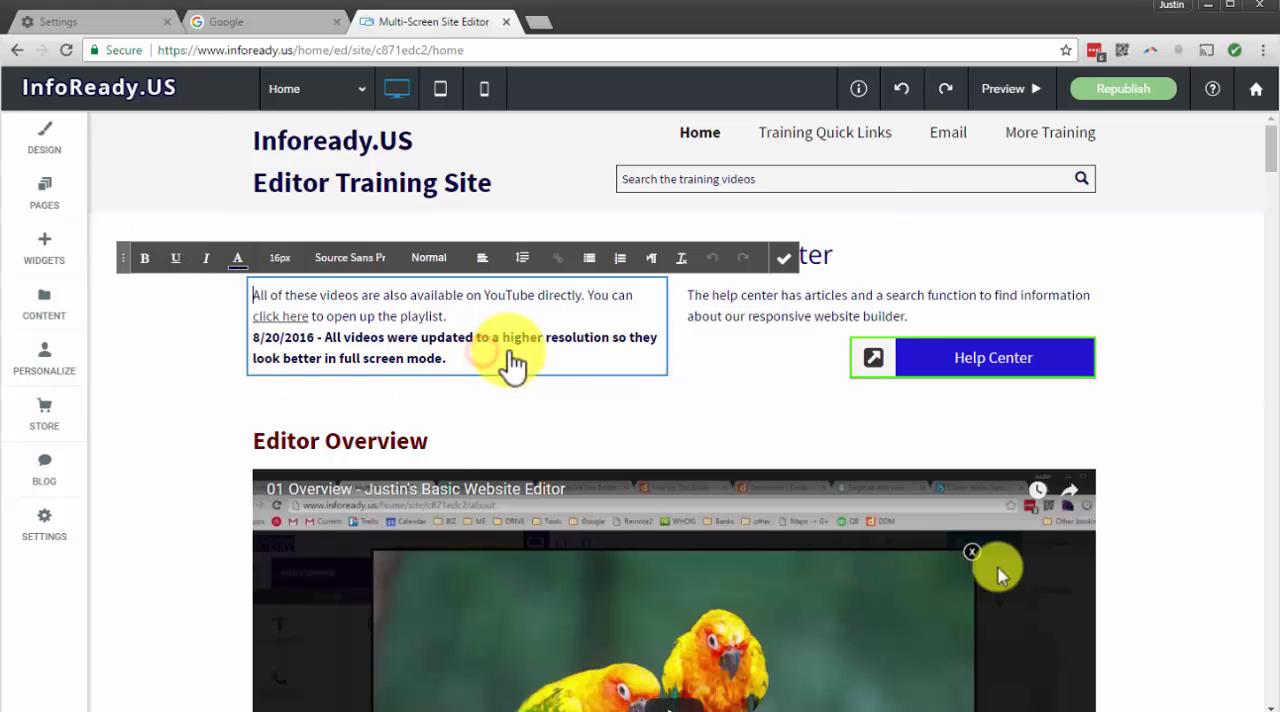
{"action": "left_click", "coordinate": [508, 352]}
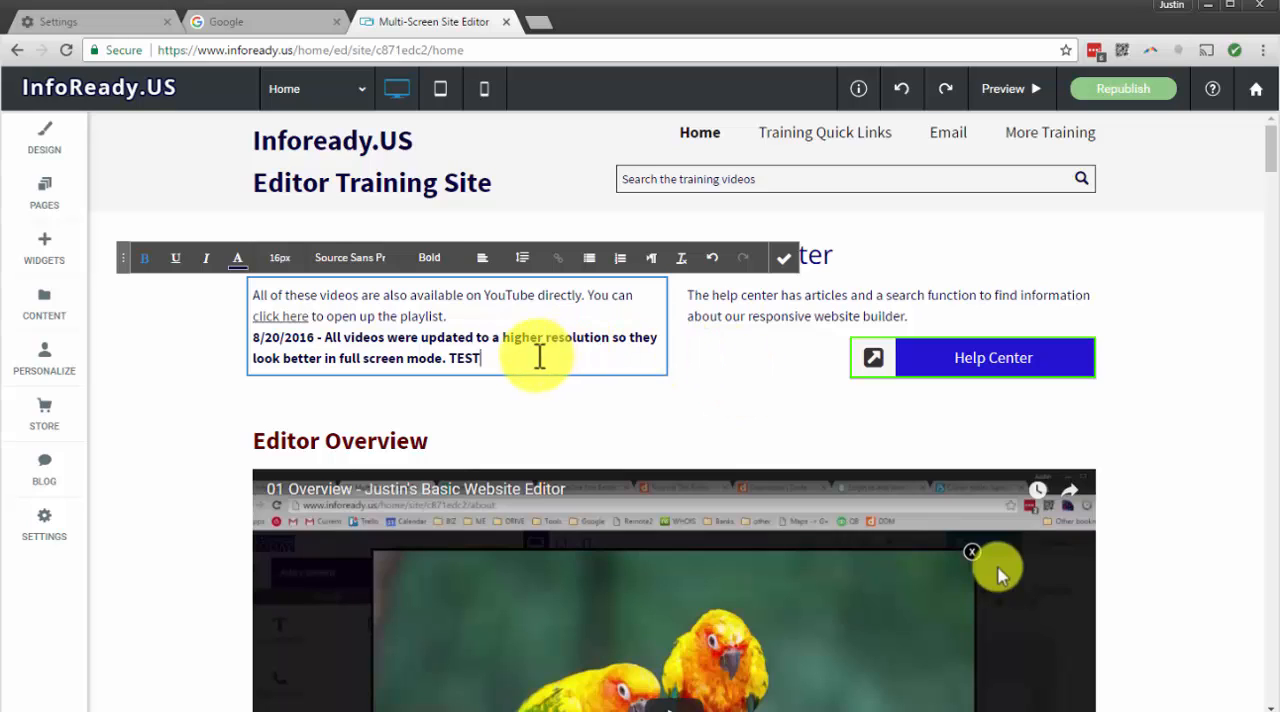
Link the word TEST in the Notes text to the Newsletter Registration popup and finish editing the text
{"action": "left_click_drag", "start_coordinate": [486, 358], "coordinate": [463, 358]}
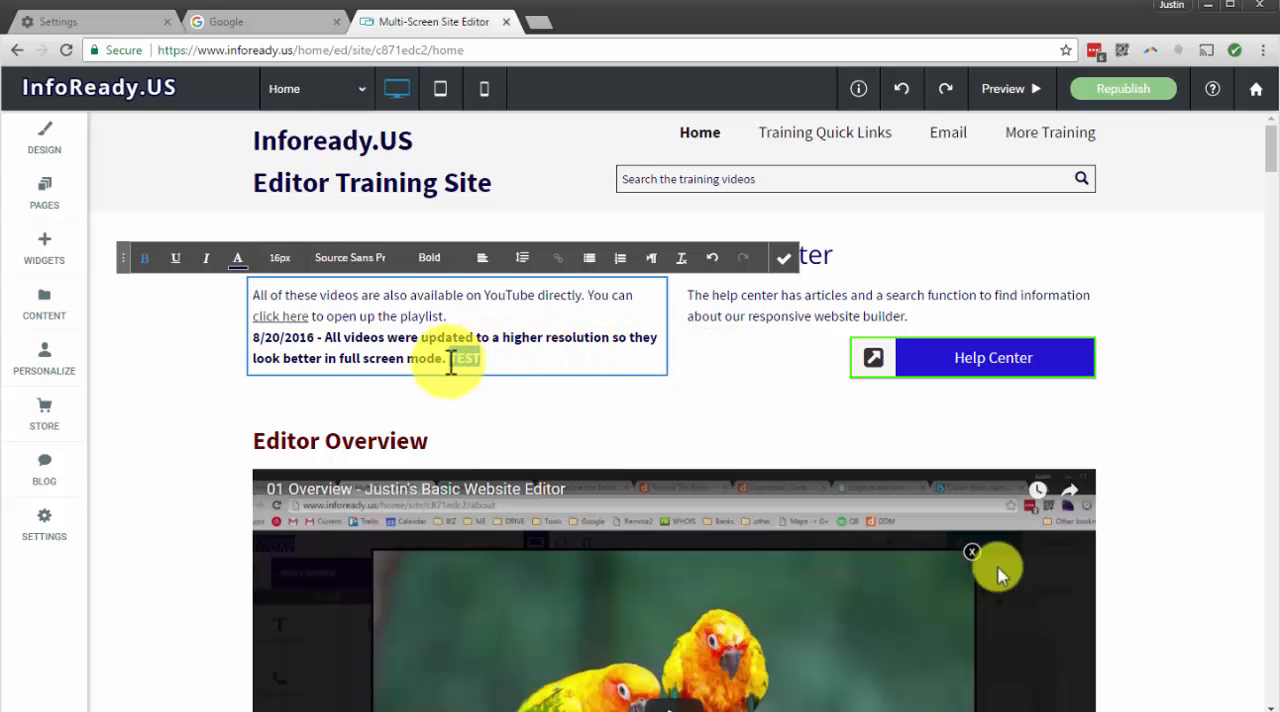
{"action": "left_click", "coordinate": [558, 257]}
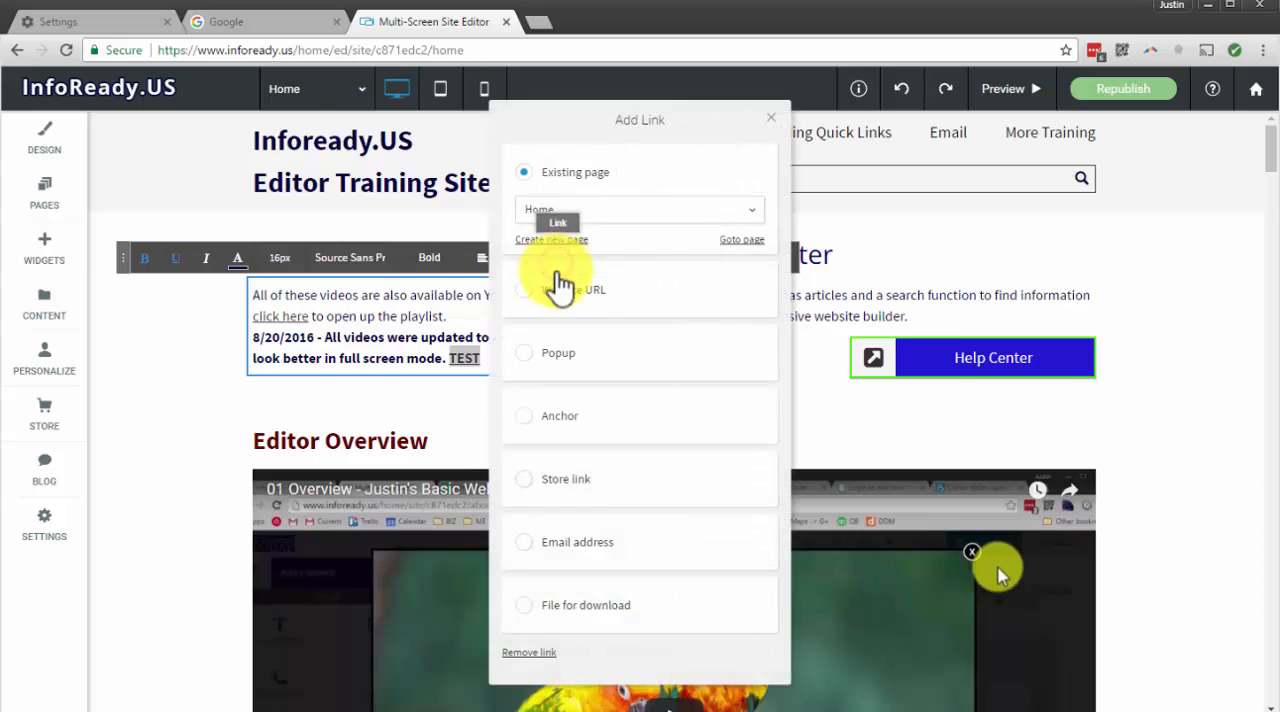
{"action": "left_click", "coordinate": [605, 222]}
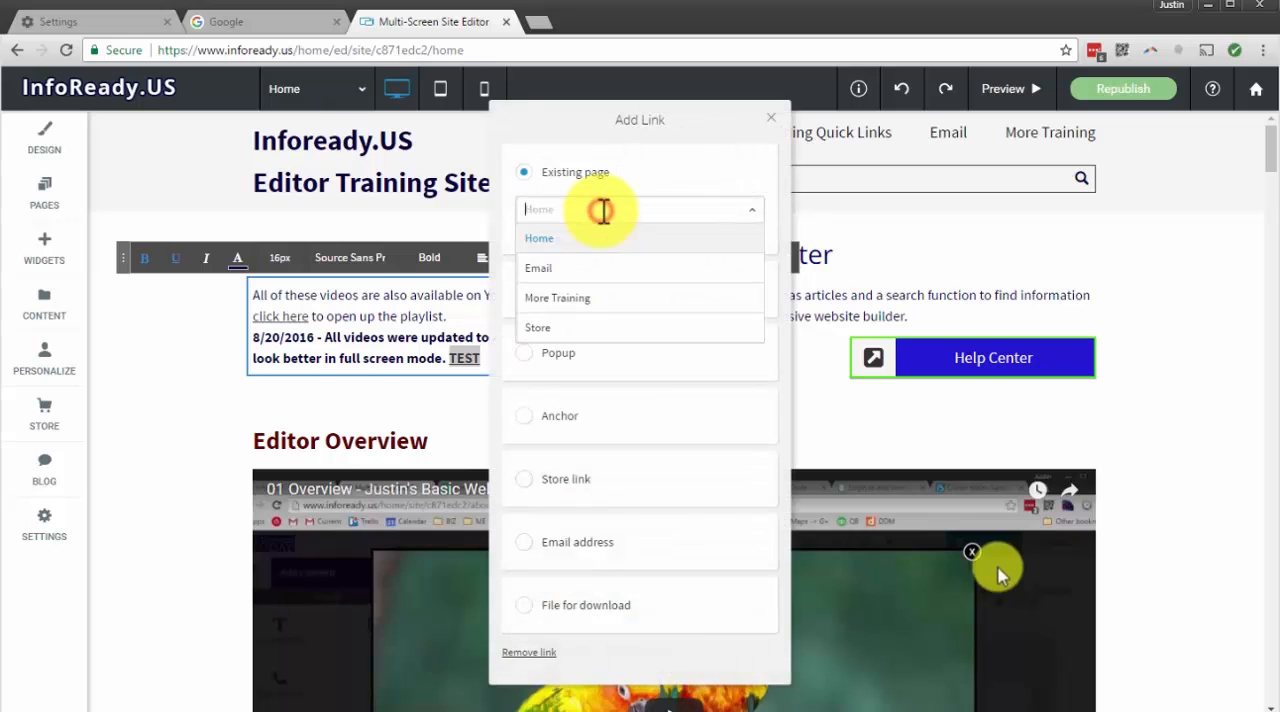
{"action": "left_click", "coordinate": [730, 203]}
{"action": "left_click", "coordinate": [613, 368]}
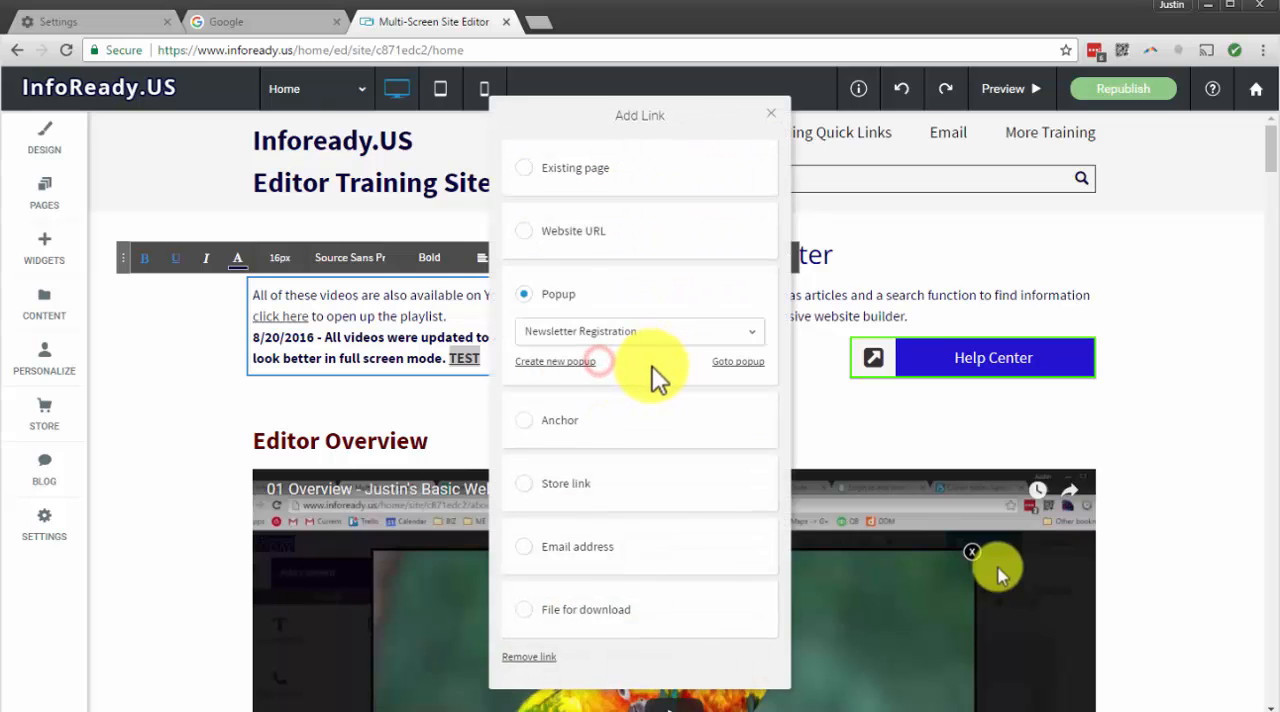
{"action": "left_click", "coordinate": [615, 330]}
{"action": "left_click", "coordinate": [615, 362]}
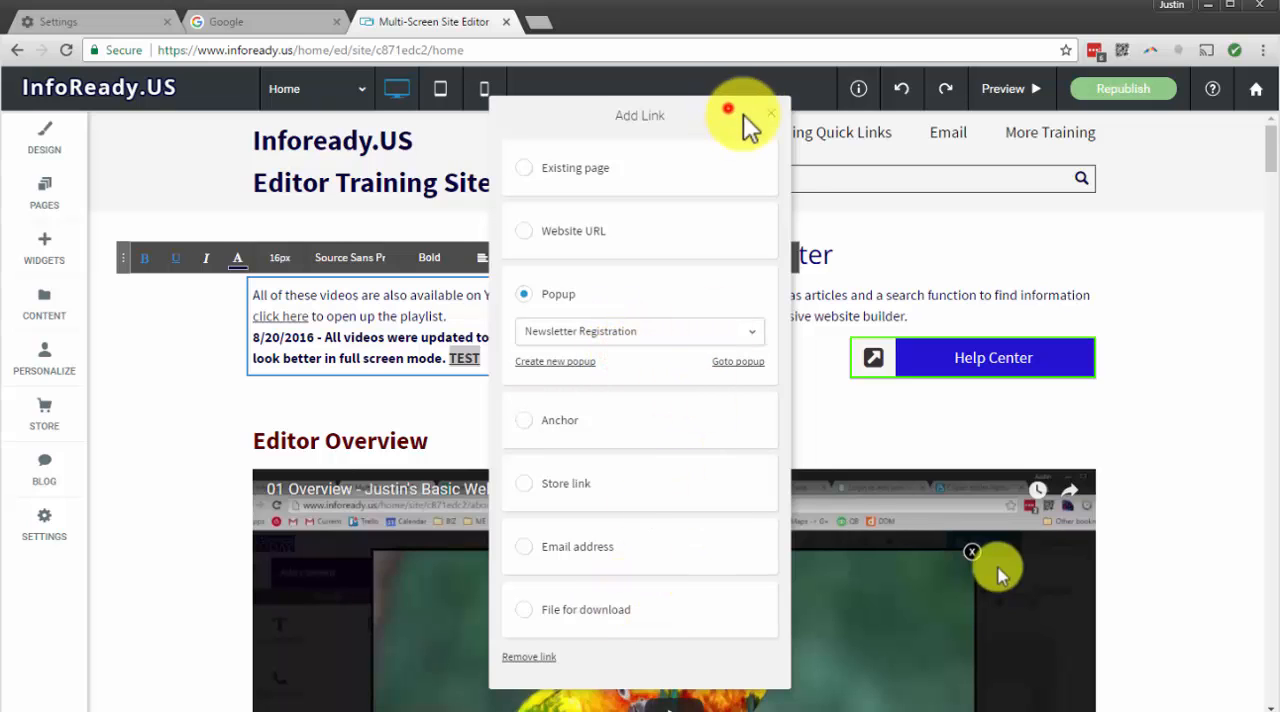
{"action": "left_click", "coordinate": [771, 114]}
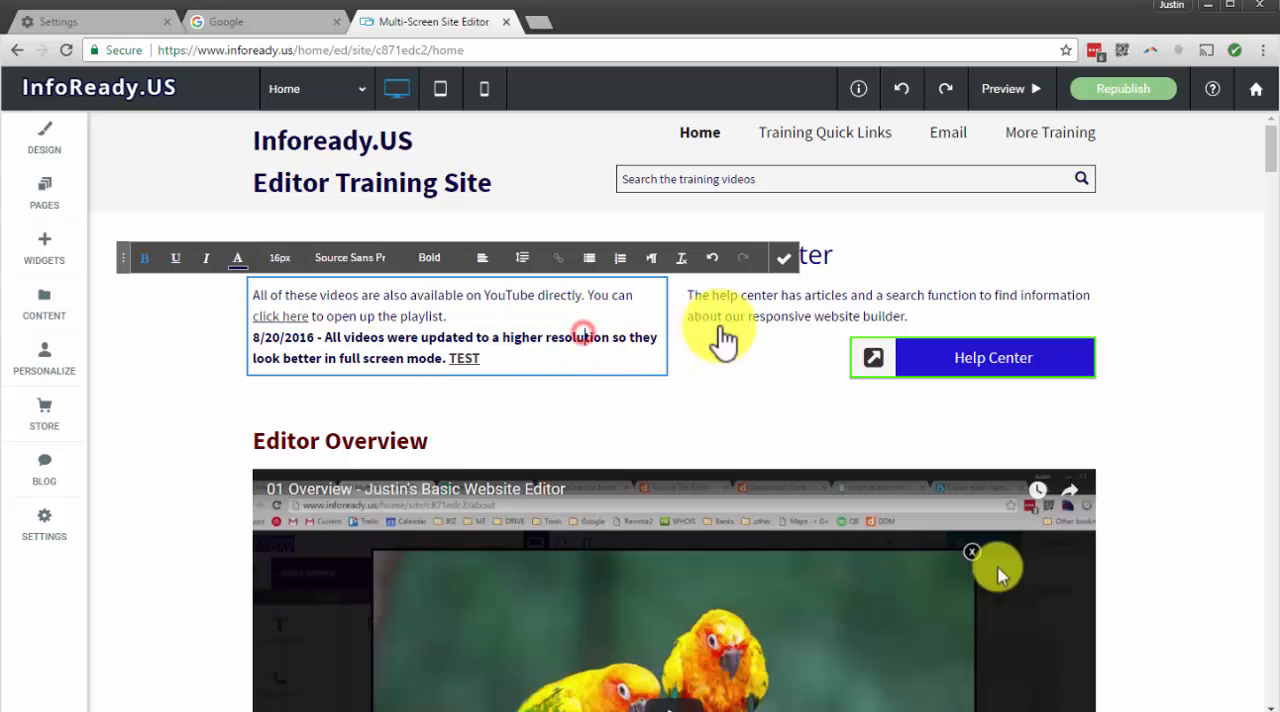
{"action": "left_click", "coordinate": [786, 258]}
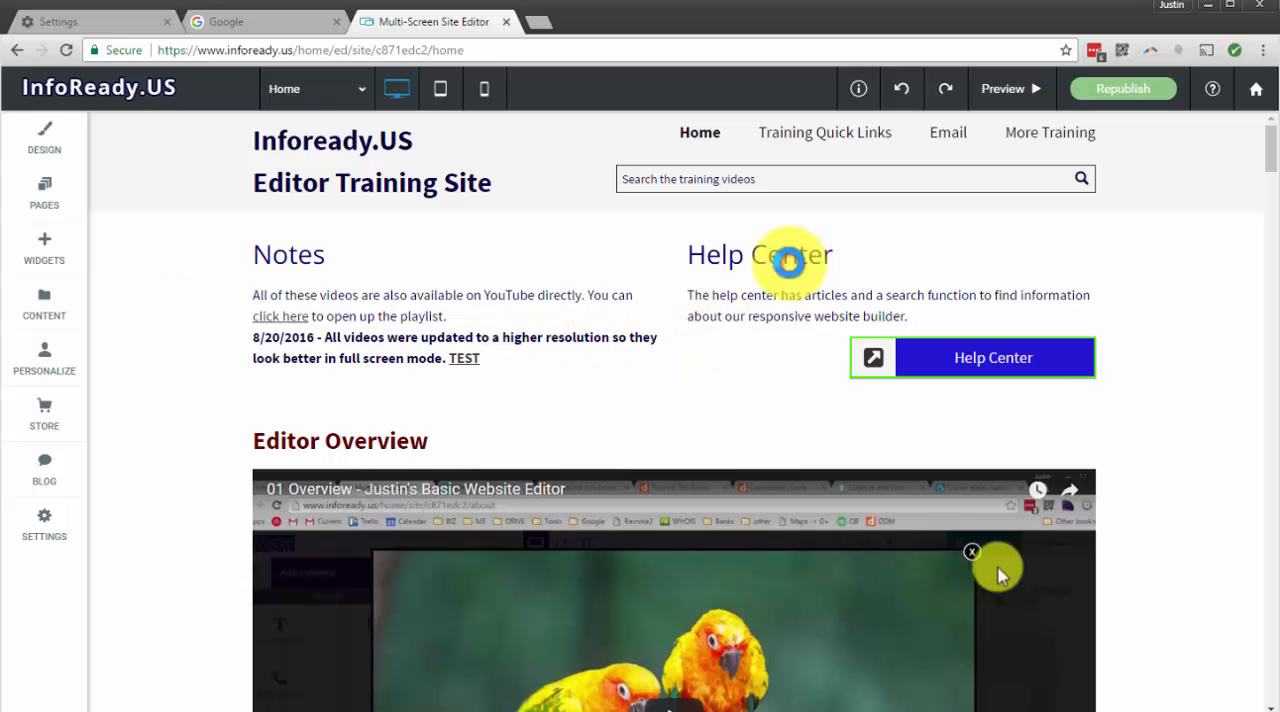
Republish the site, open the published site at training.infoready.us and dismiss the newsletter popup
{"action": "left_click", "coordinate": [1124, 92]}
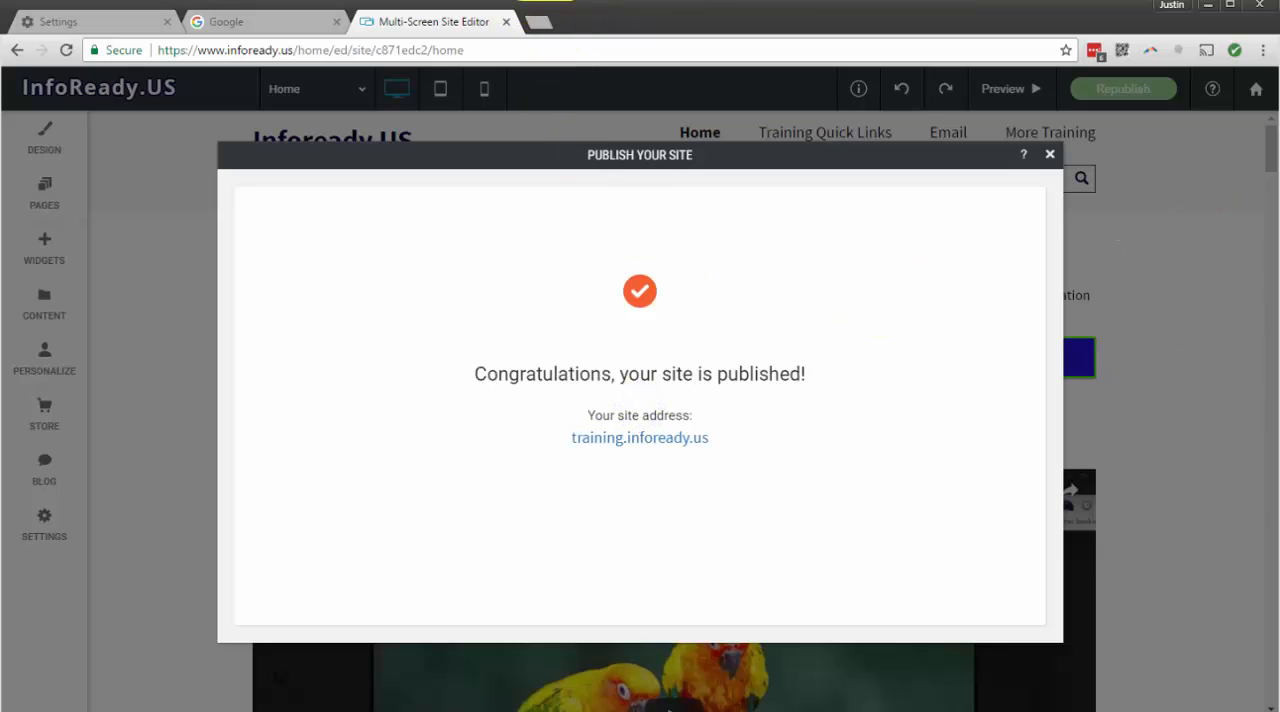
{"action": "left_click", "coordinate": [656, 434]}
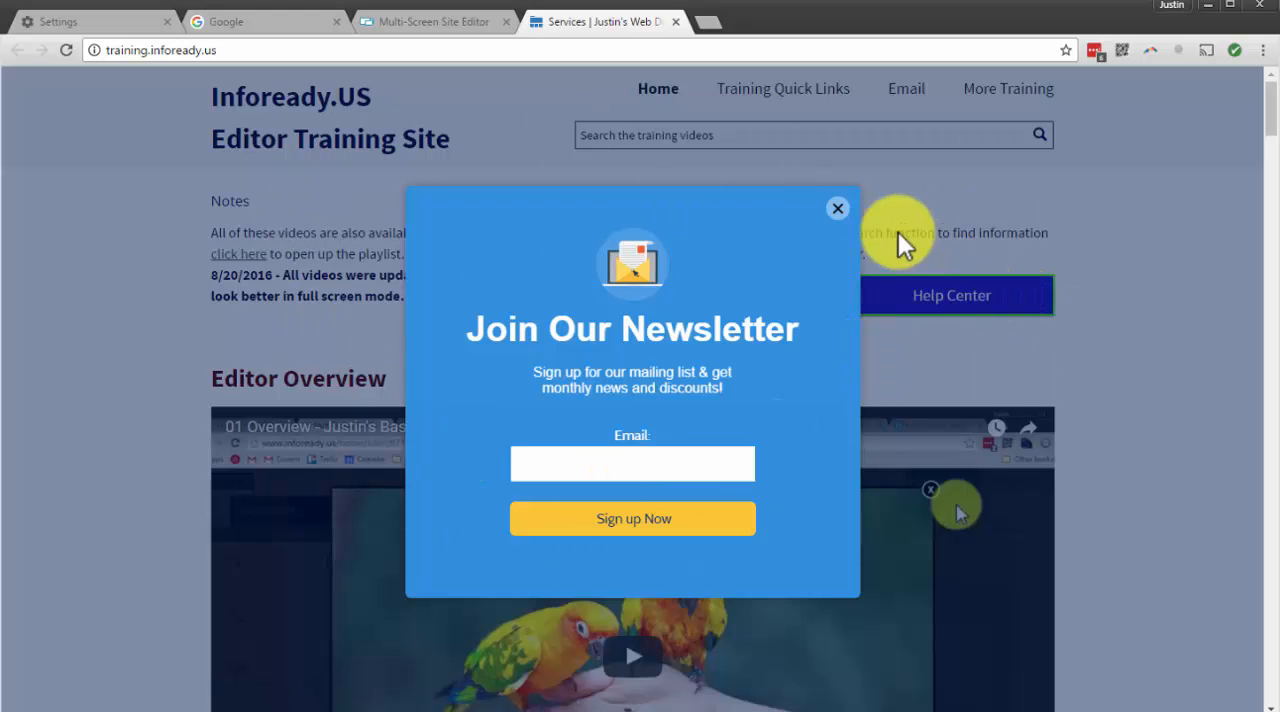
{"action": "left_click", "coordinate": [841, 209]}
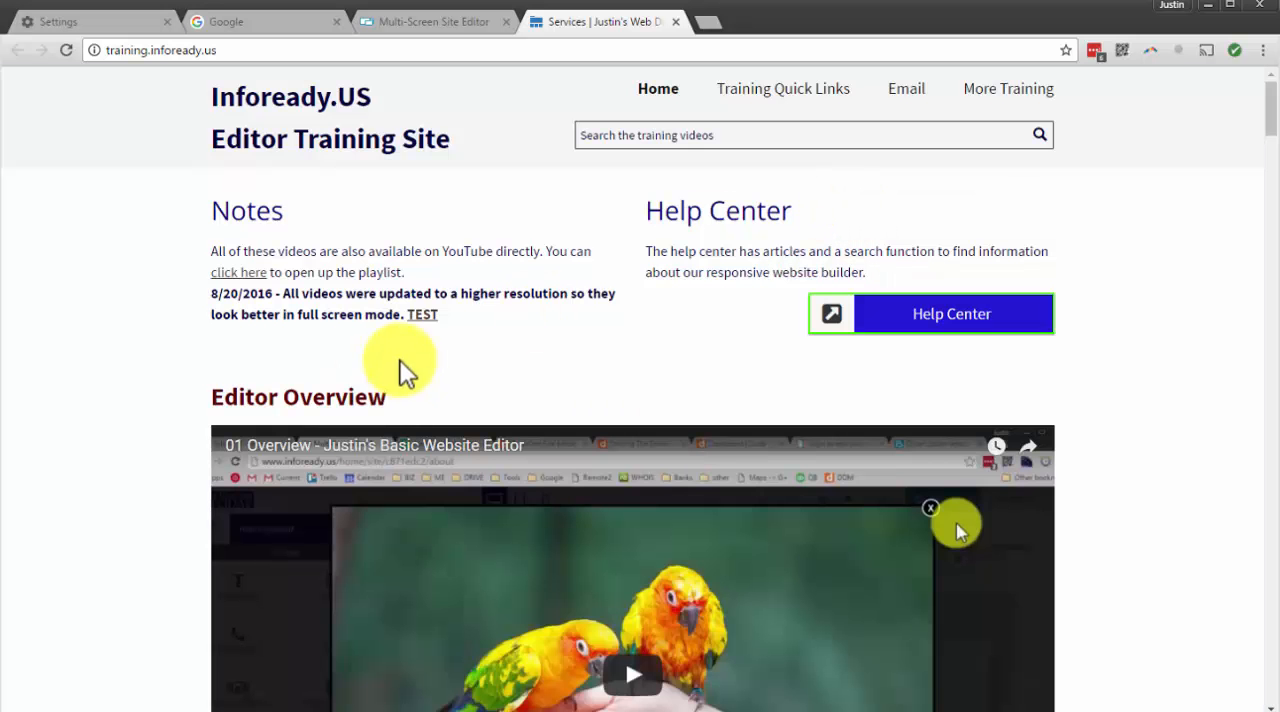
Test the TEST link on the published site, dismiss its popup, and return to the editor, closing the publish dialog
{"action": "left_click", "coordinate": [424, 314]}
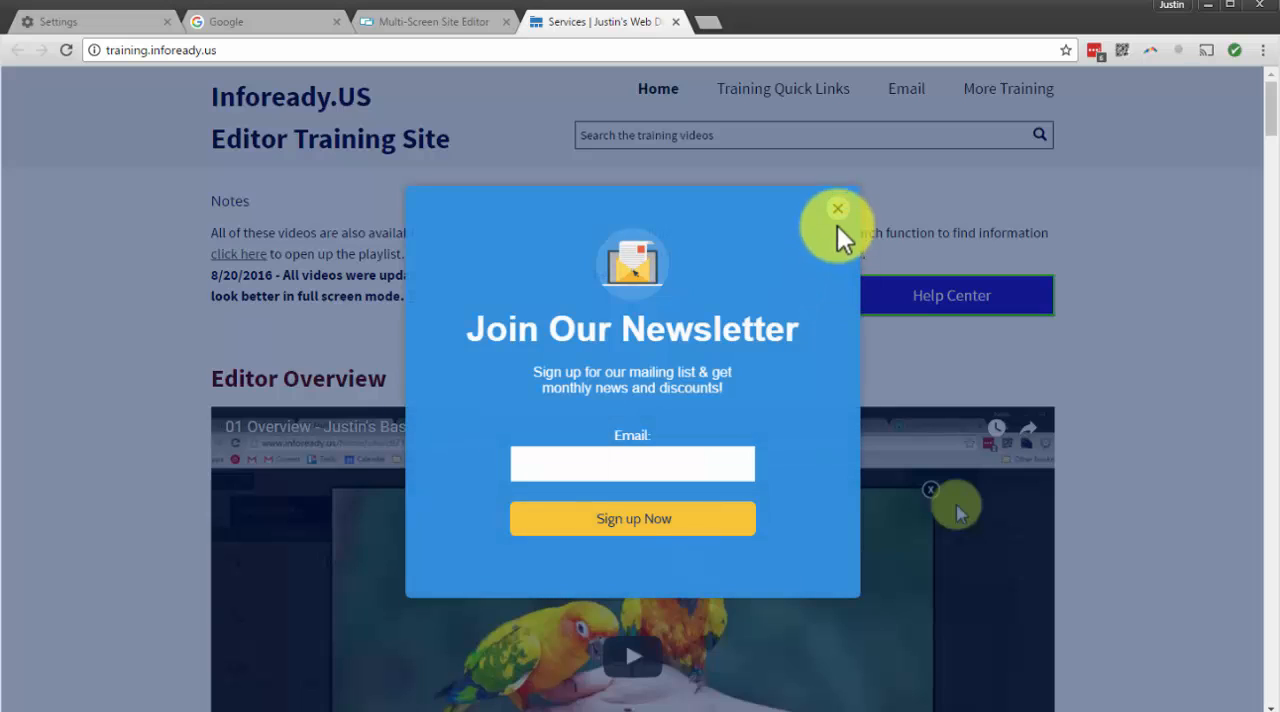
{"action": "left_click", "coordinate": [837, 209]}
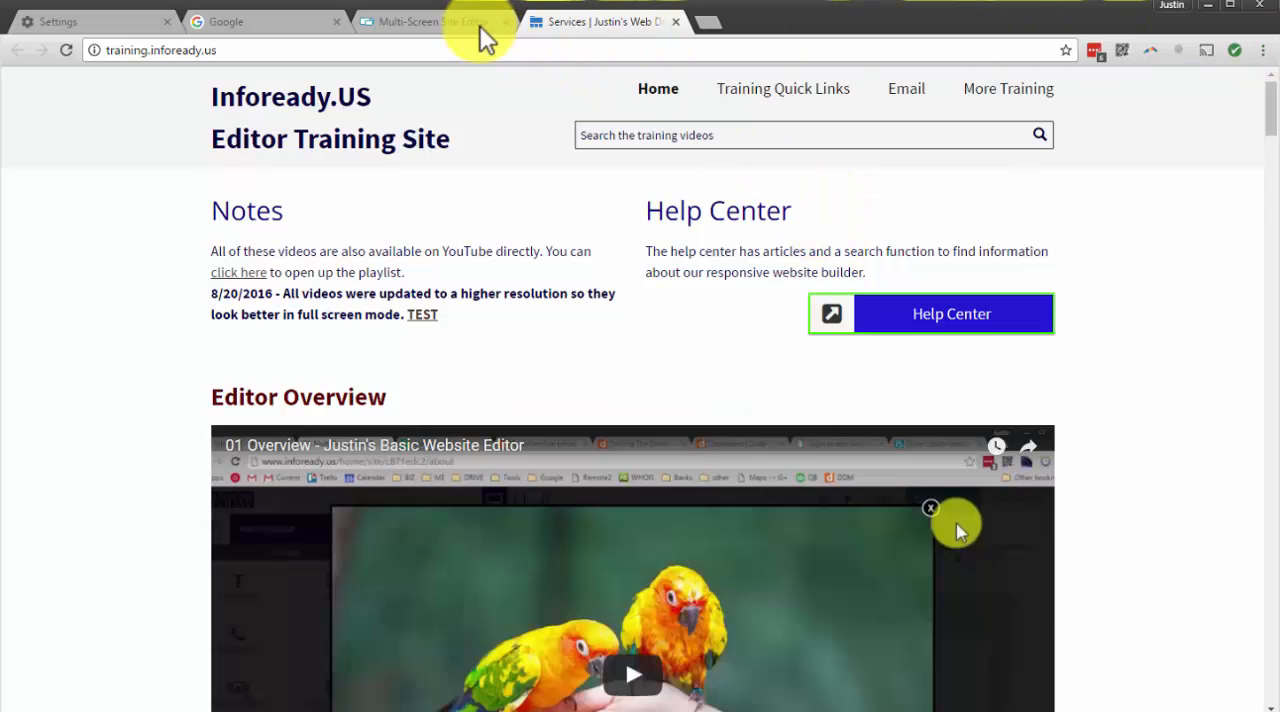
{"action": "left_click", "coordinate": [425, 19]}
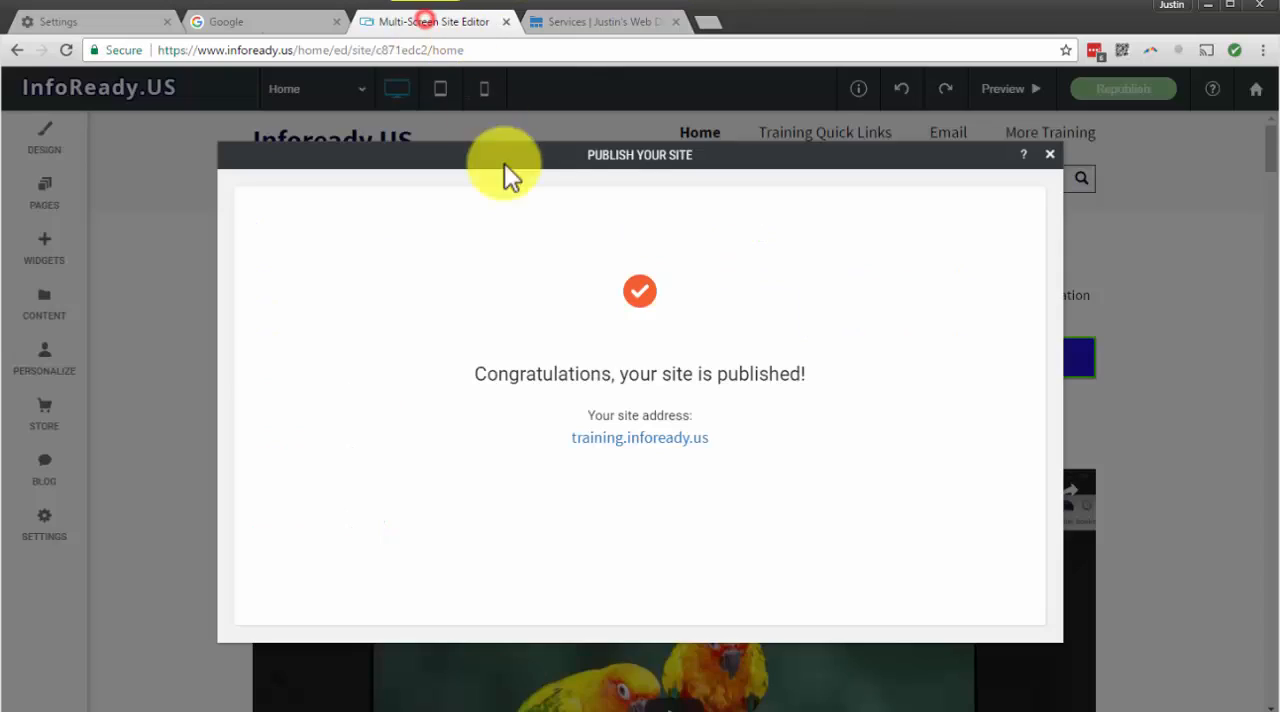
{"action": "left_click", "coordinate": [1048, 156]}
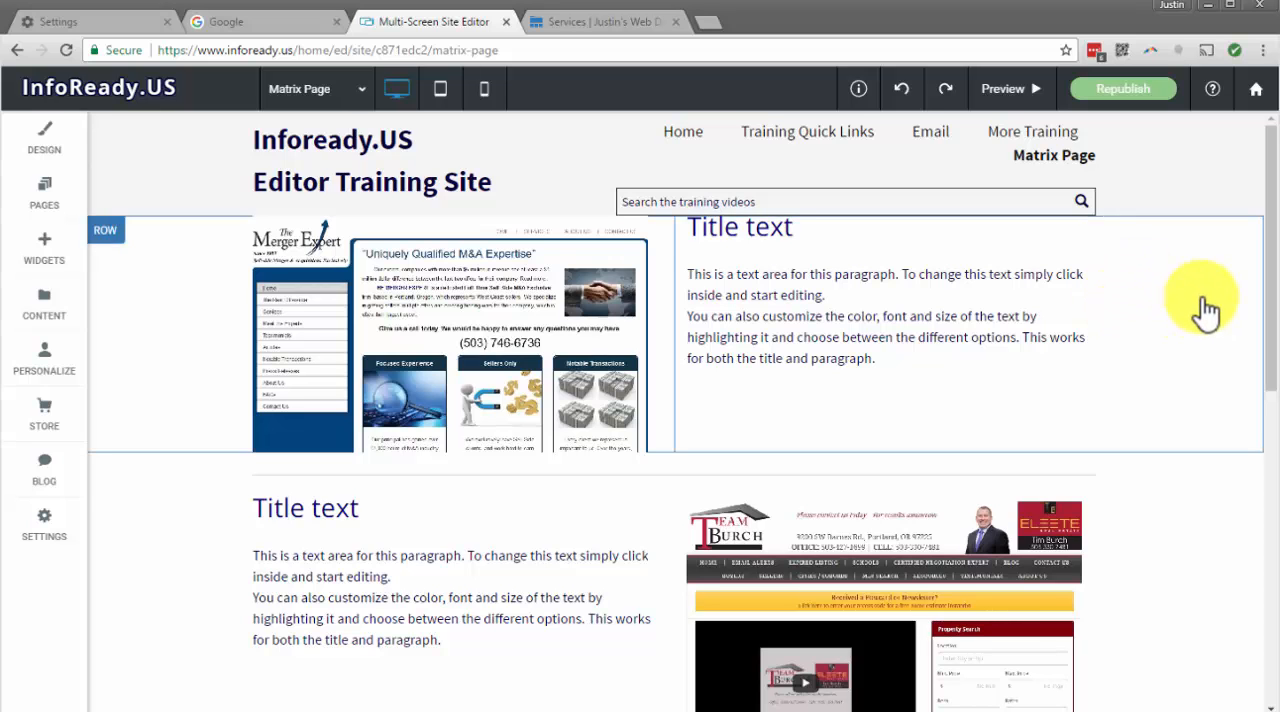
Look through the Matrix Page's alternating image and text rows from the header down to the footer
{"action": "scroll", "coordinate": [1205, 312], "scroll_direction": "down", "scroll_amount": 3}
{"action": "scroll", "coordinate": [1205, 312], "scroll_direction": "up", "scroll_amount": 3}
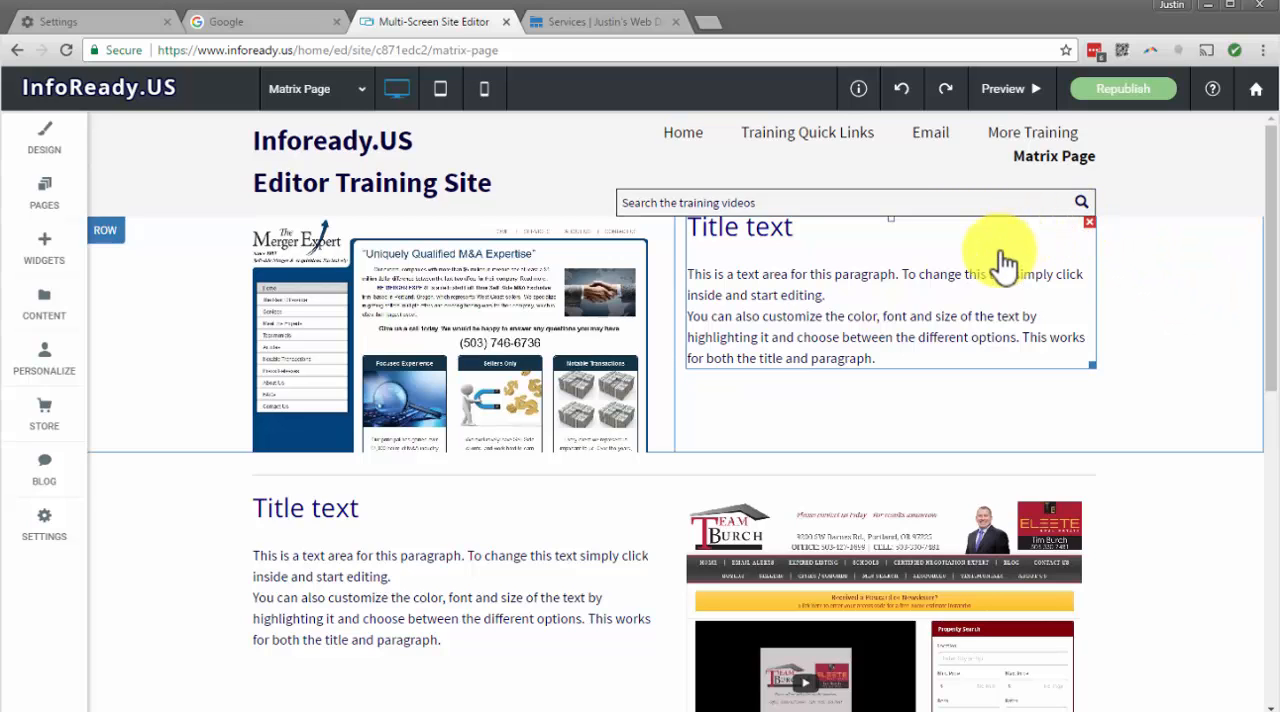
{"action": "scroll", "coordinate": [420, 500], "scroll_direction": "down", "scroll_amount": 3}
{"action": "scroll", "coordinate": [420, 505], "scroll_direction": "down", "scroll_amount": 1}
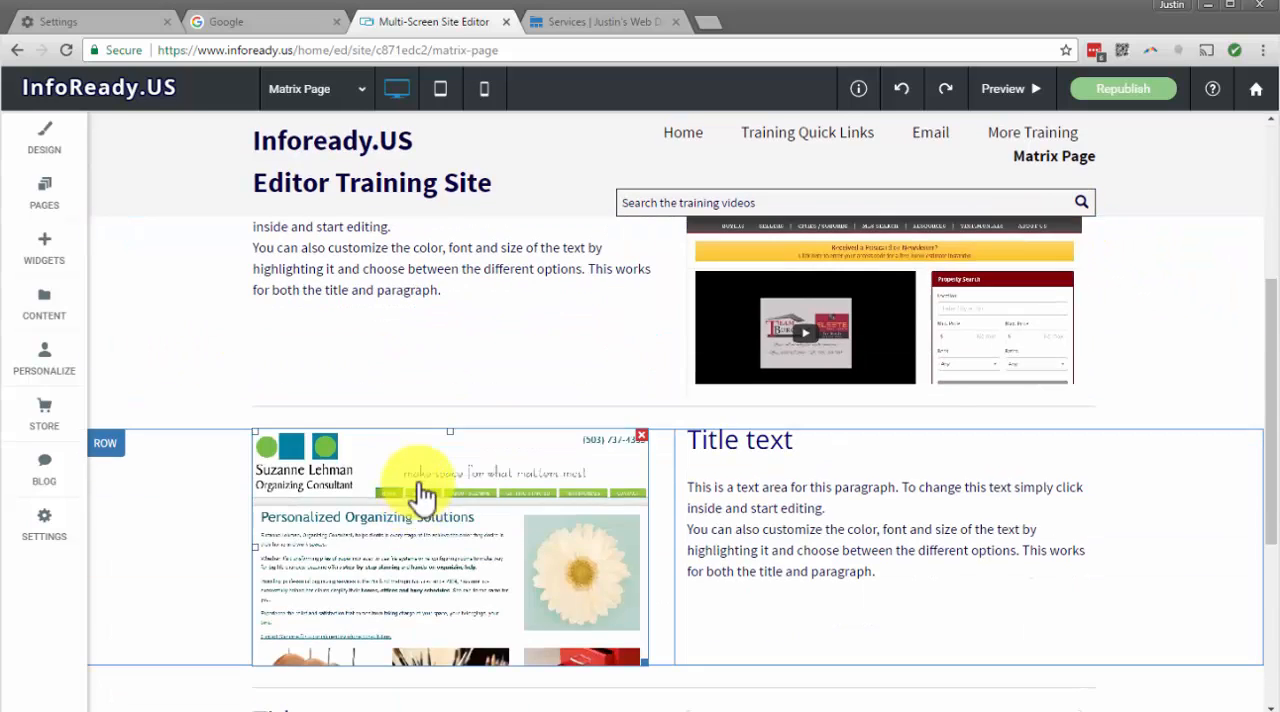
{"action": "scroll", "coordinate": [423, 488], "scroll_direction": "up", "scroll_amount": 4}
{"action": "scroll", "coordinate": [300, 330], "scroll_direction": "down", "scroll_amount": 7}
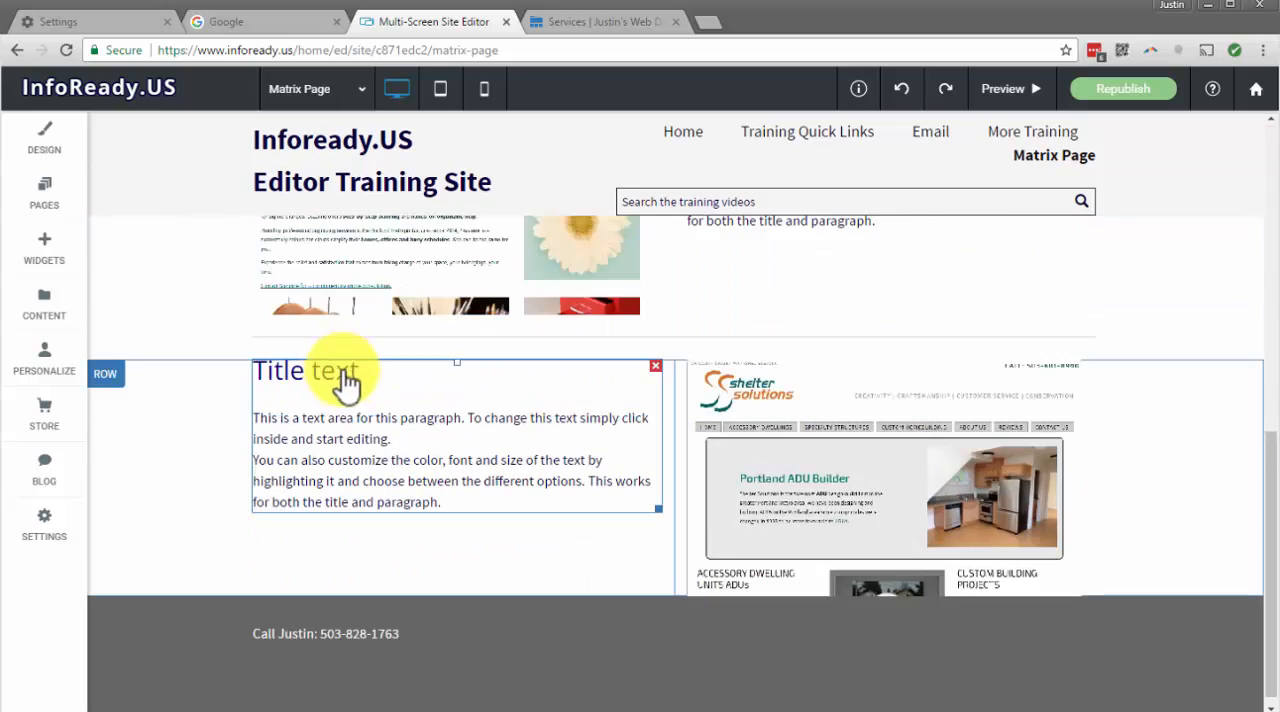
{"action": "scroll", "coordinate": [330, 380], "scroll_direction": "up", "scroll_amount": 4}
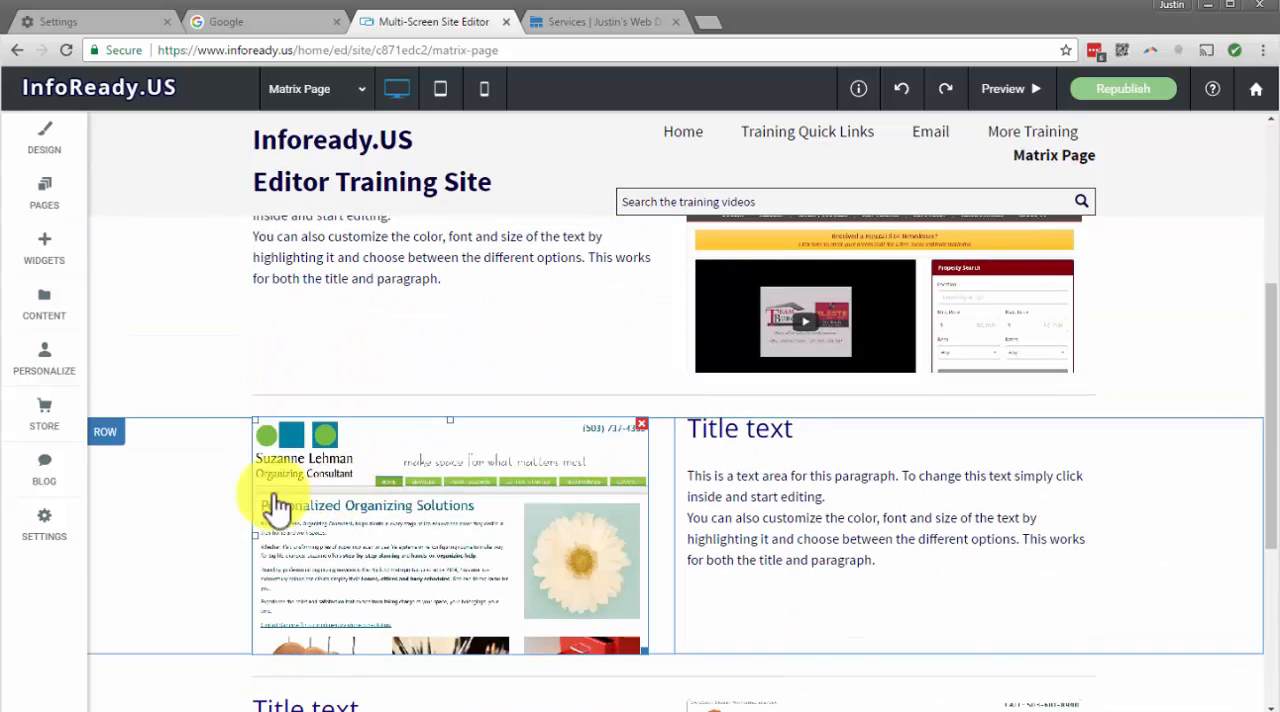
{"action": "scroll", "coordinate": [842, 384], "scroll_direction": "up", "scroll_amount": 1}
{"action": "scroll", "coordinate": [842, 384], "scroll_direction": "up", "scroll_amount": 3}
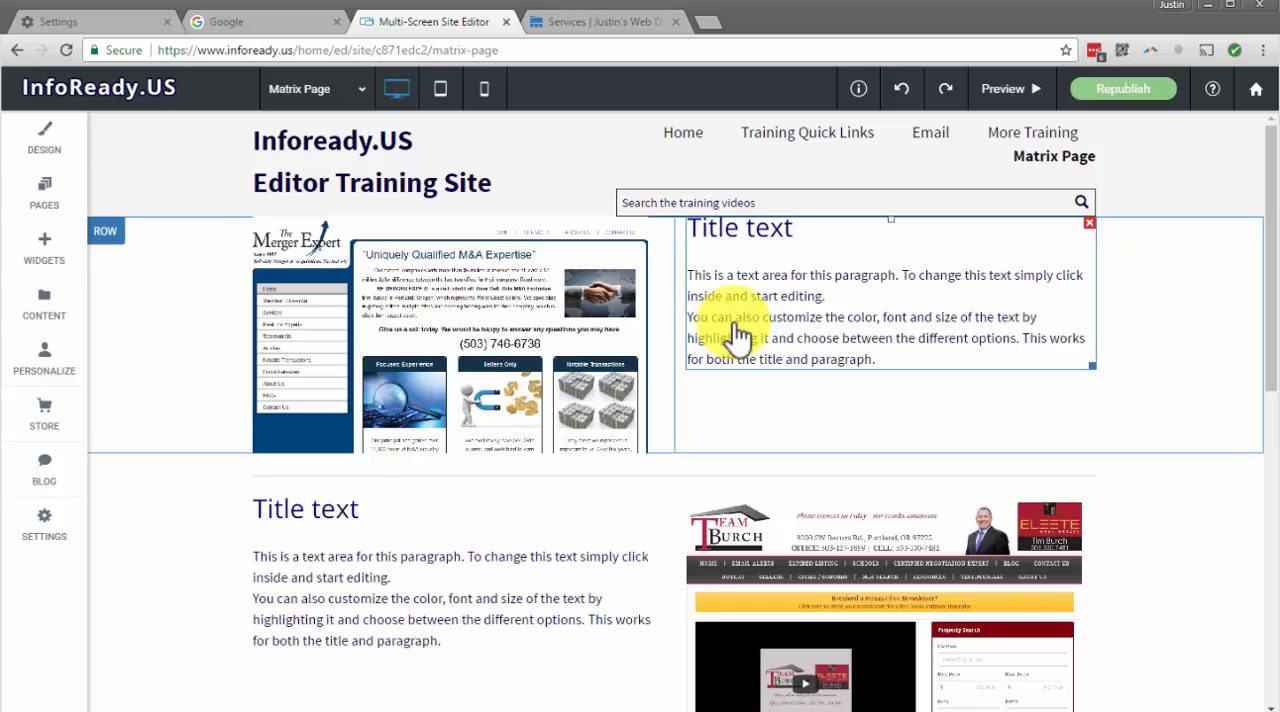
Set up an anchor named Section for Testing on the divider row above the Personalized Organizing Solutions row, toggling its Add to site navigation option
{"action": "scroll", "coordinate": [737, 337], "scroll_direction": "down", "scroll_amount": 2}
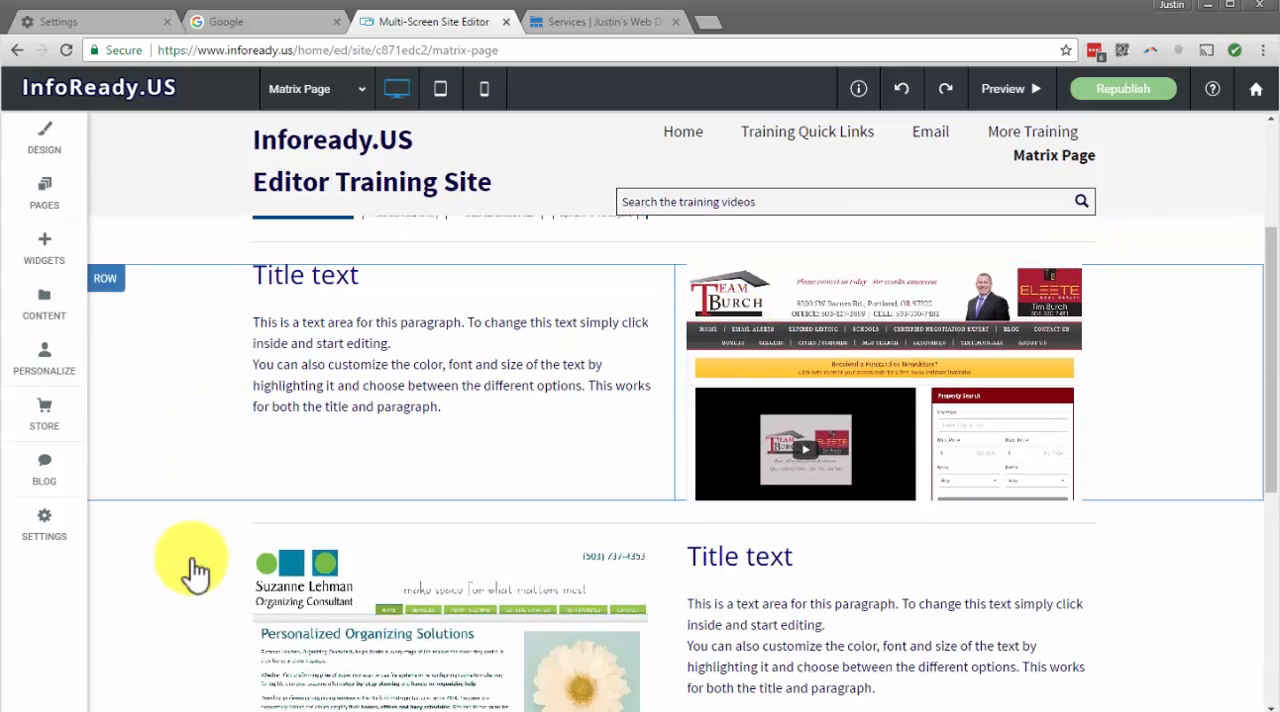
{"action": "scroll", "coordinate": [429, 177], "scroll_direction": "down", "scroll_amount": 2}
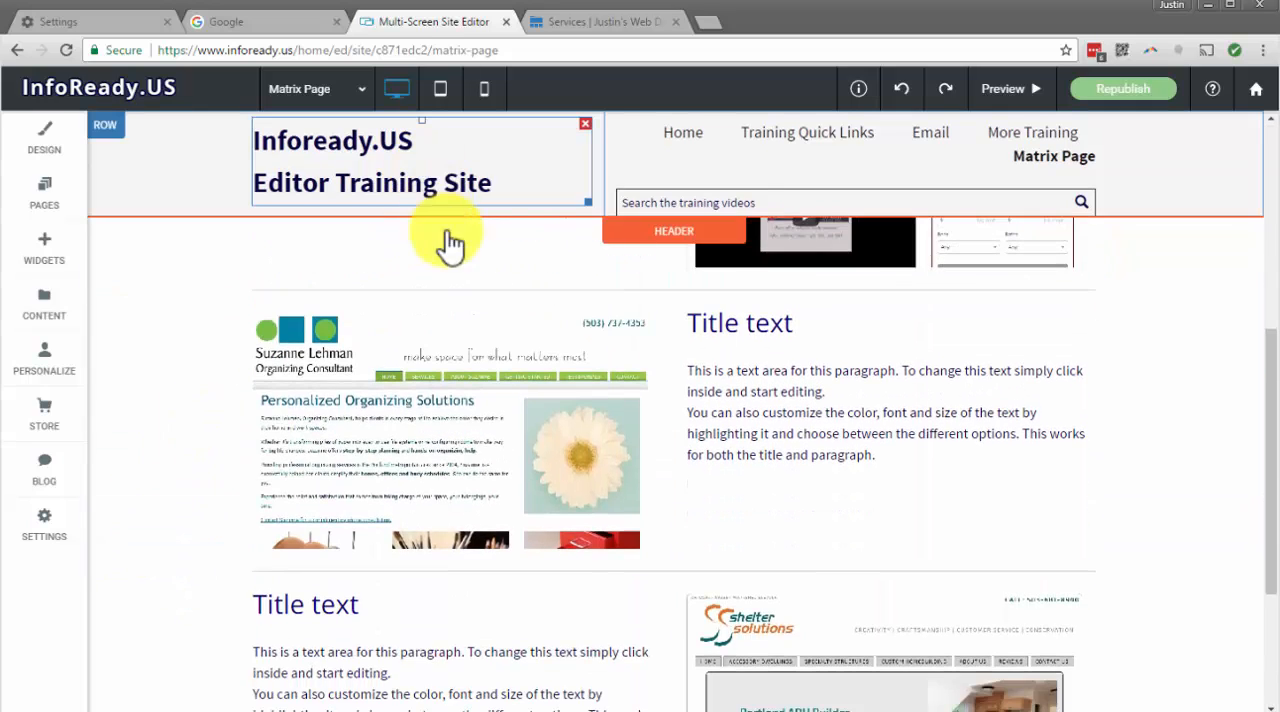
{"action": "left_click", "coordinate": [112, 290]}
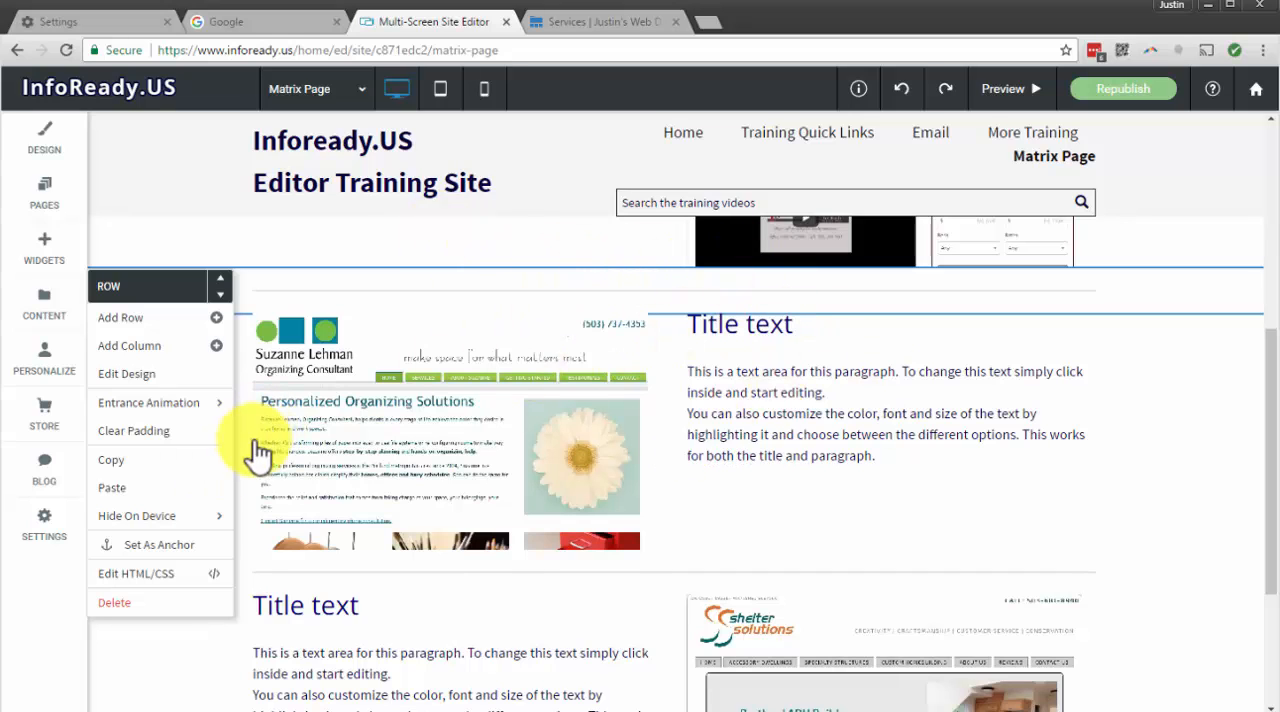
{"action": "left_click", "coordinate": [170, 550]}
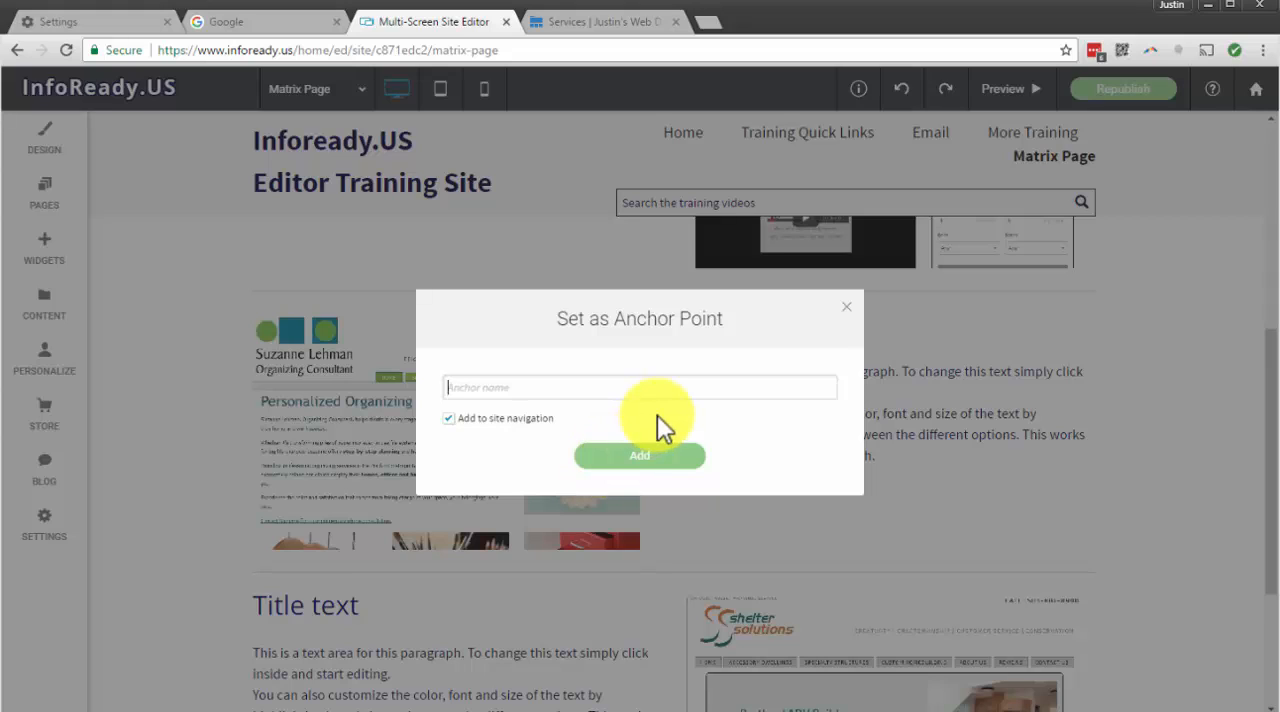
{"action": "type", "text": "Section for Testing"}
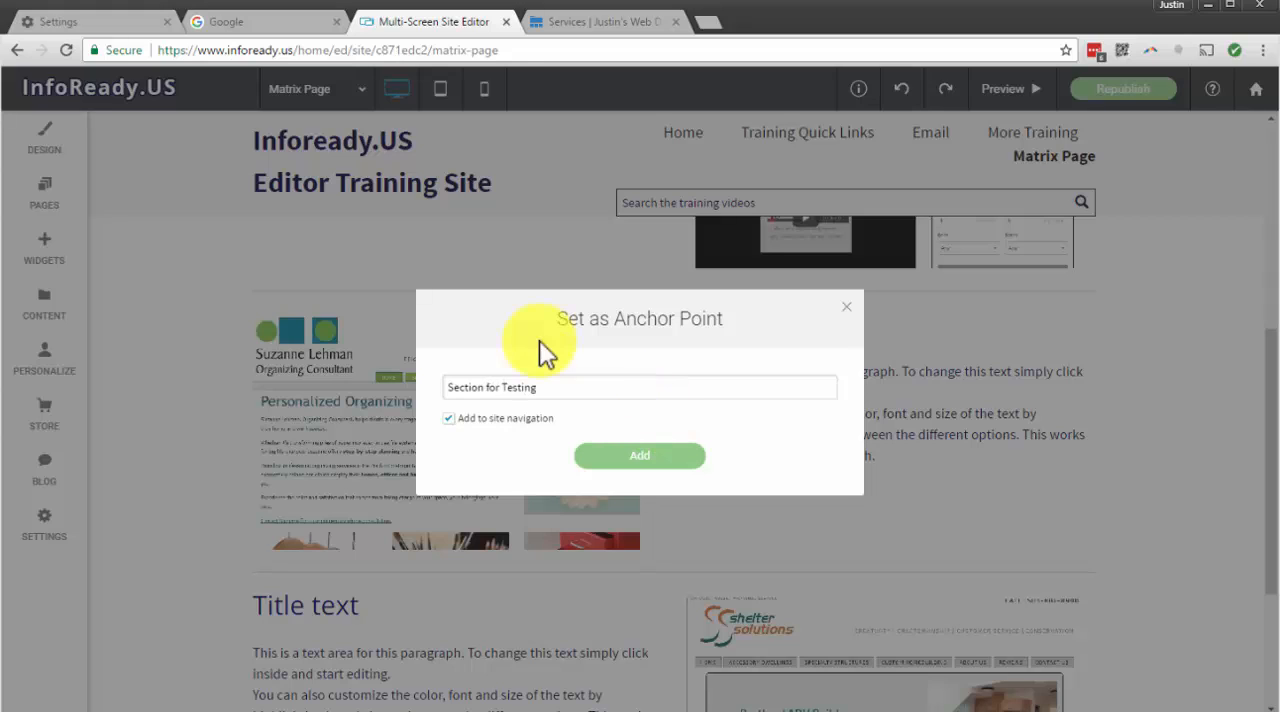
{"action": "left_click", "coordinate": [477, 420]}
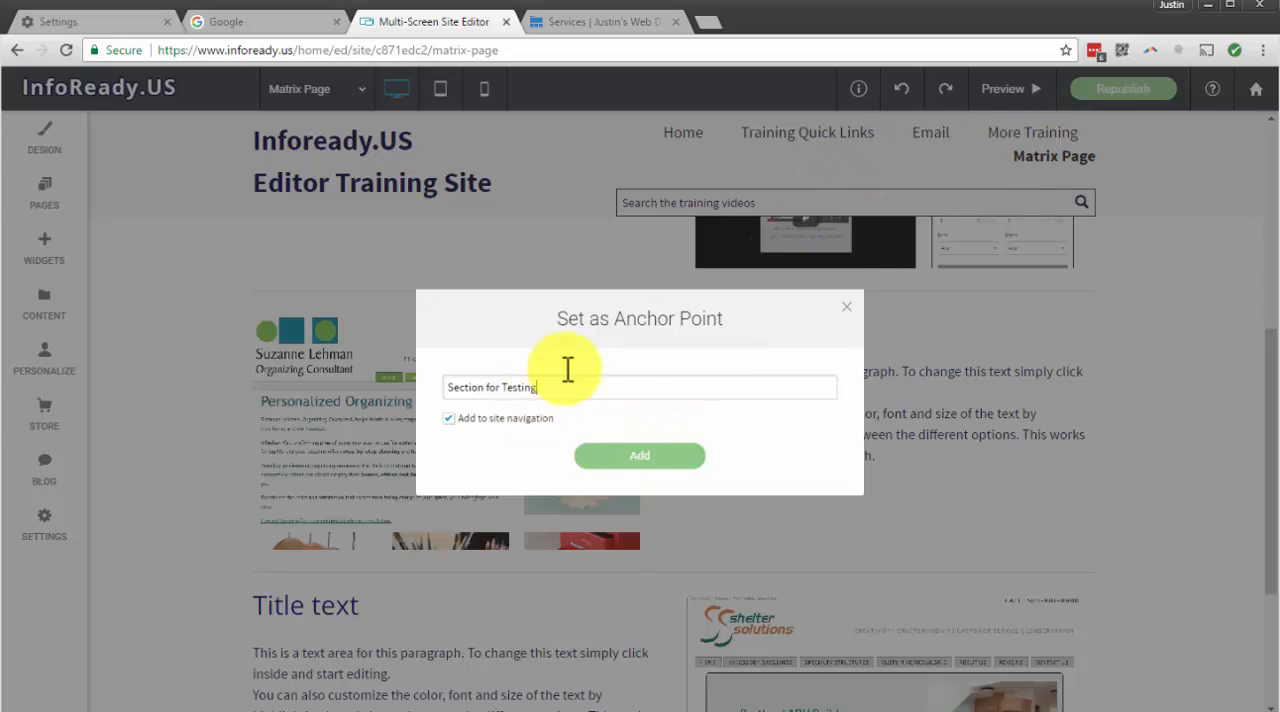
{"action": "left_click", "coordinate": [447, 419]}
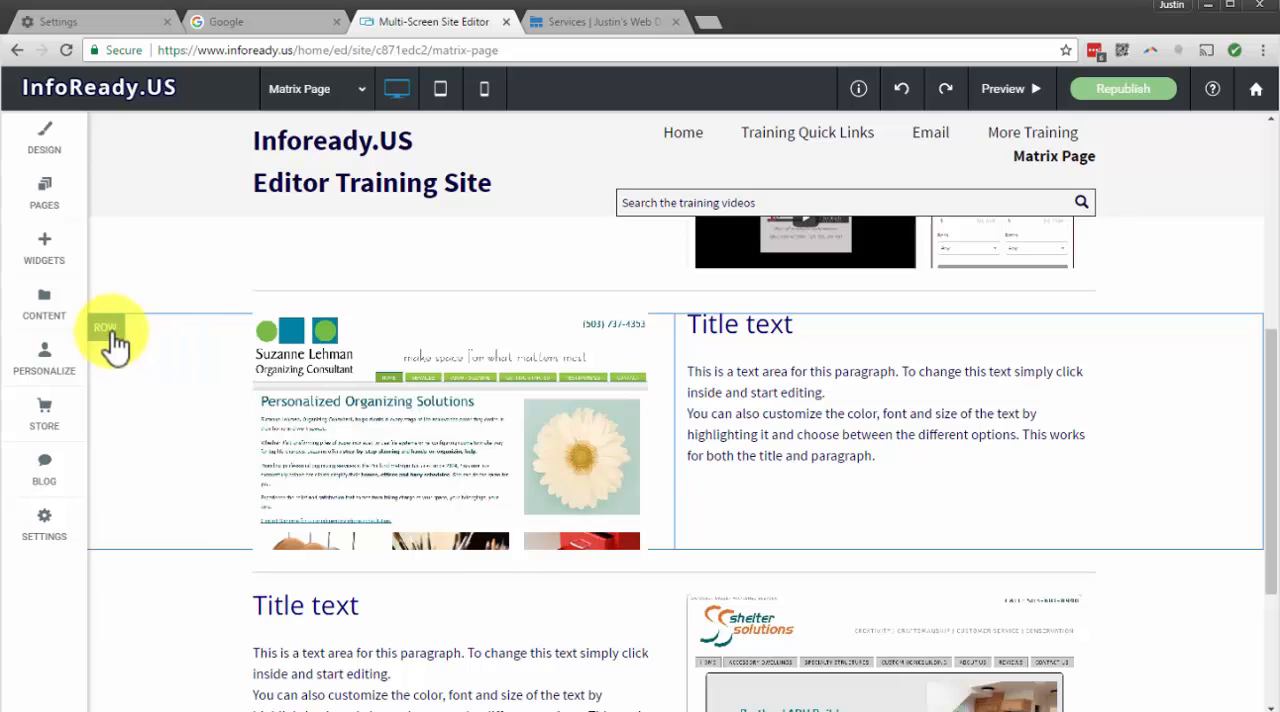
Edit the Section for Testing anchor on the divider row above Personalized Organizing Solutions, enable Add to site navigation and update it
{"action": "left_click", "coordinate": [113, 338]}
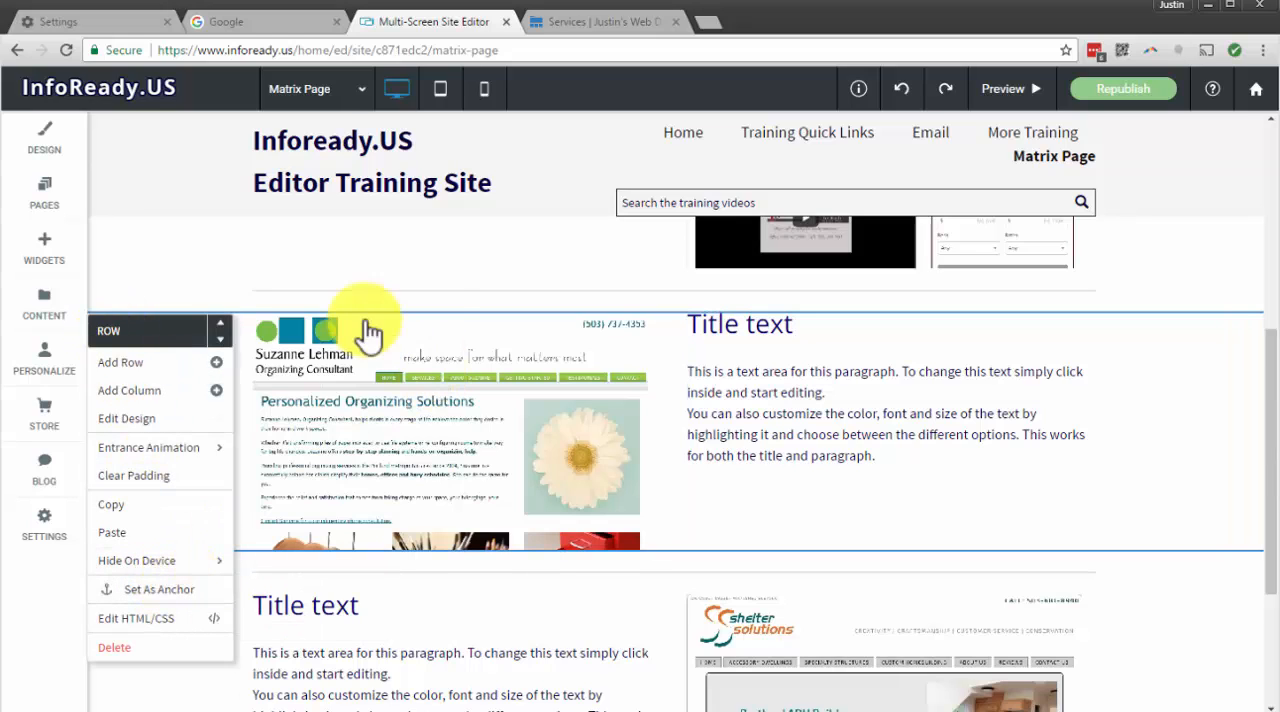
{"action": "left_click", "coordinate": [368, 372]}
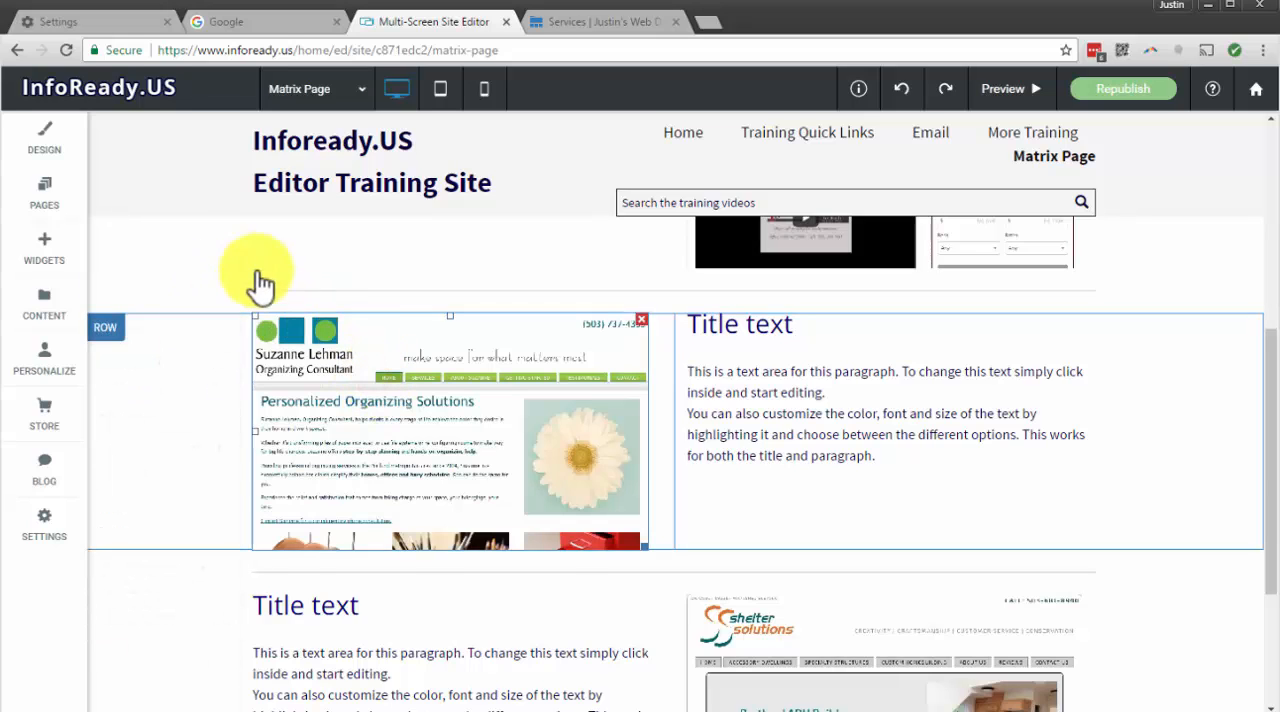
{"action": "left_click", "coordinate": [112, 287]}
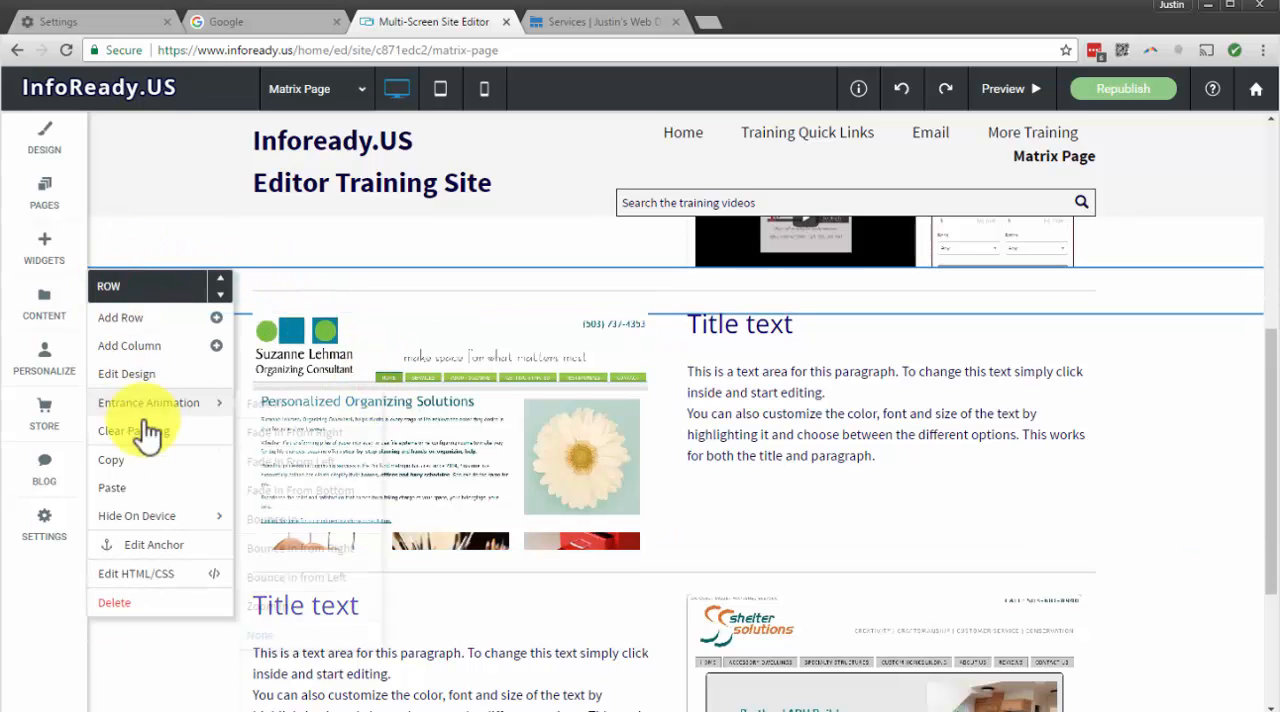
{"action": "left_click", "coordinate": [160, 546]}
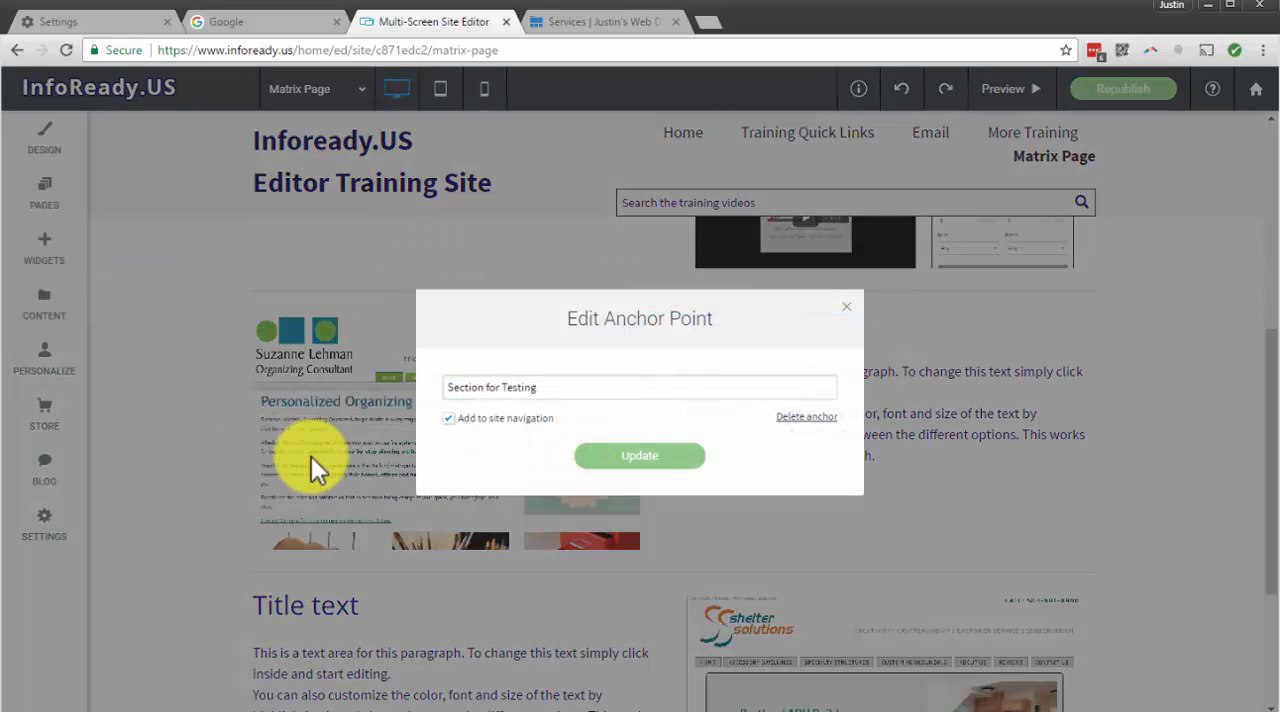
{"action": "left_click", "coordinate": [452, 420]}
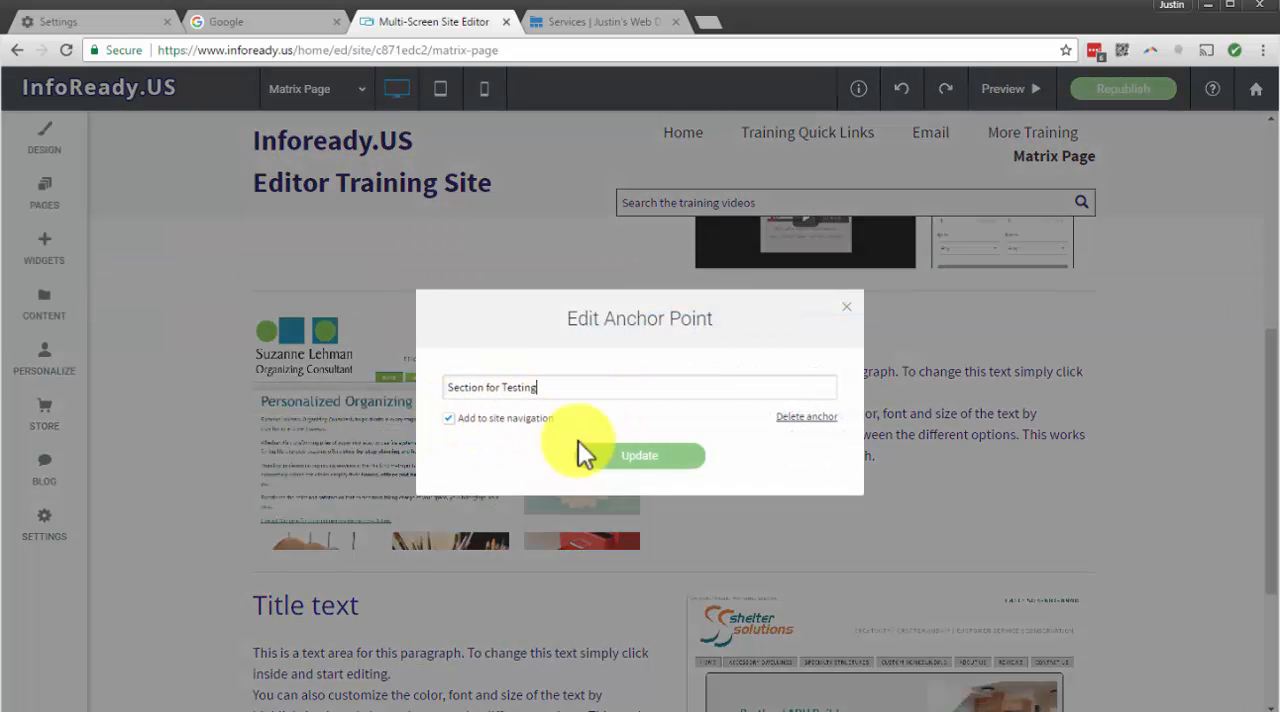
{"action": "left_click", "coordinate": [451, 418]}
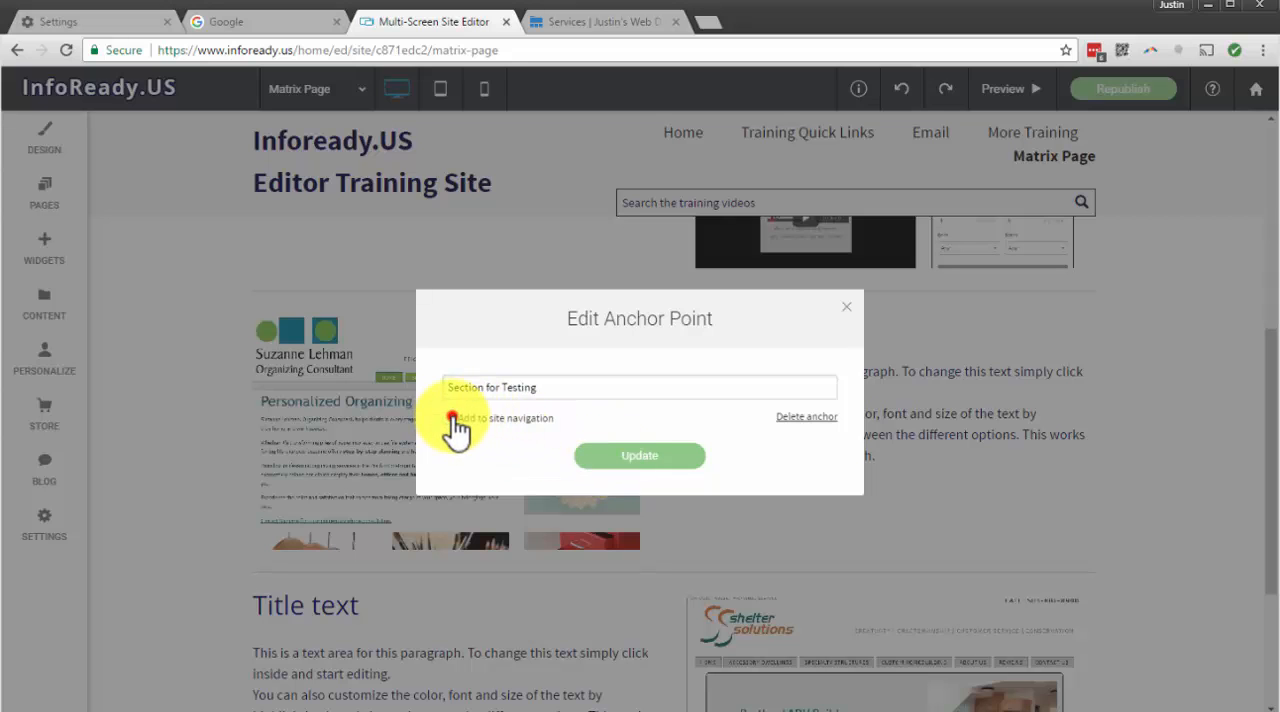
{"action": "left_click", "coordinate": [620, 457]}
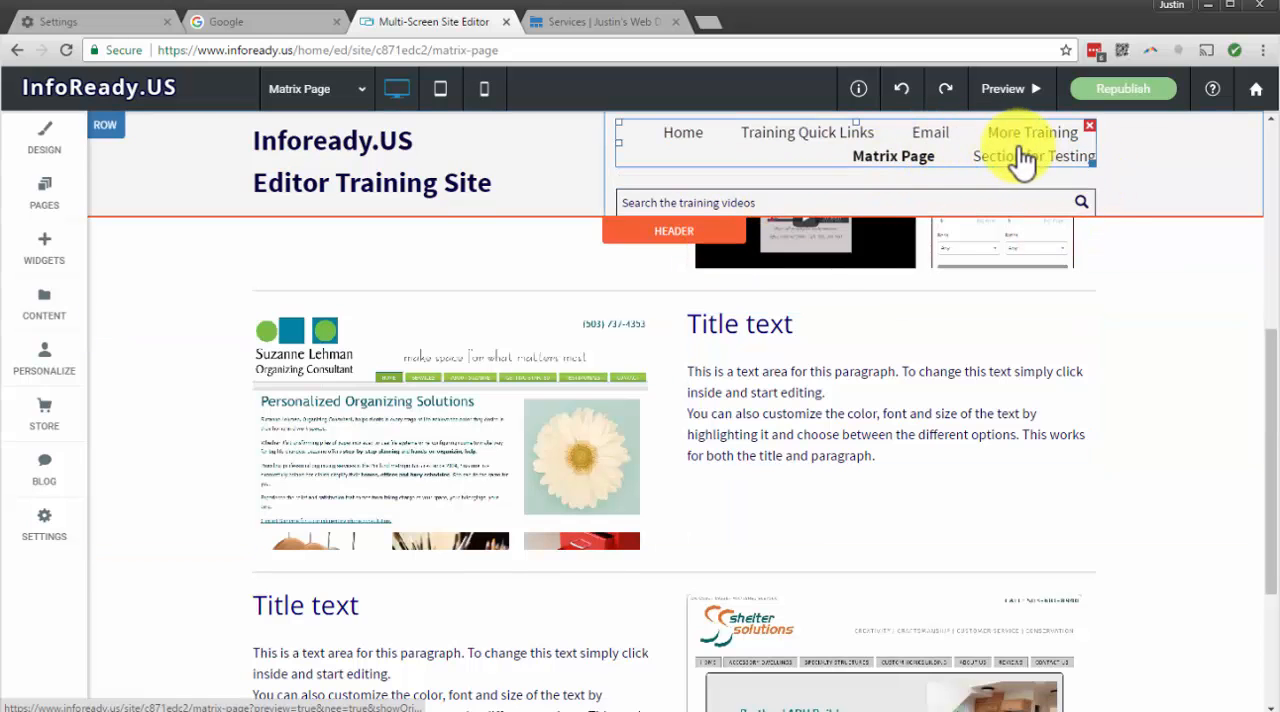
Test the Section for Testing navigation link from the Home page and check where it lands on the Matrix Page
{"action": "scroll", "coordinate": [866, 245], "scroll_direction": "up", "scroll_amount": 5}
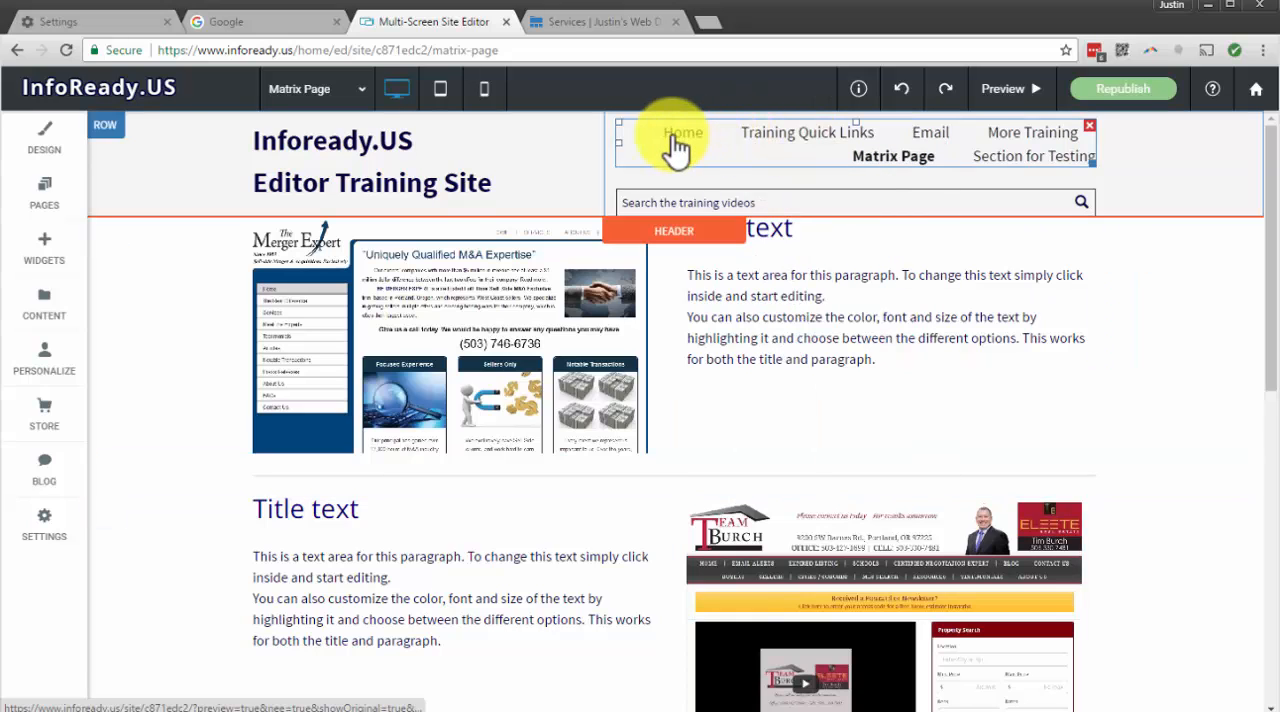
{"action": "left_click", "coordinate": [676, 145]}
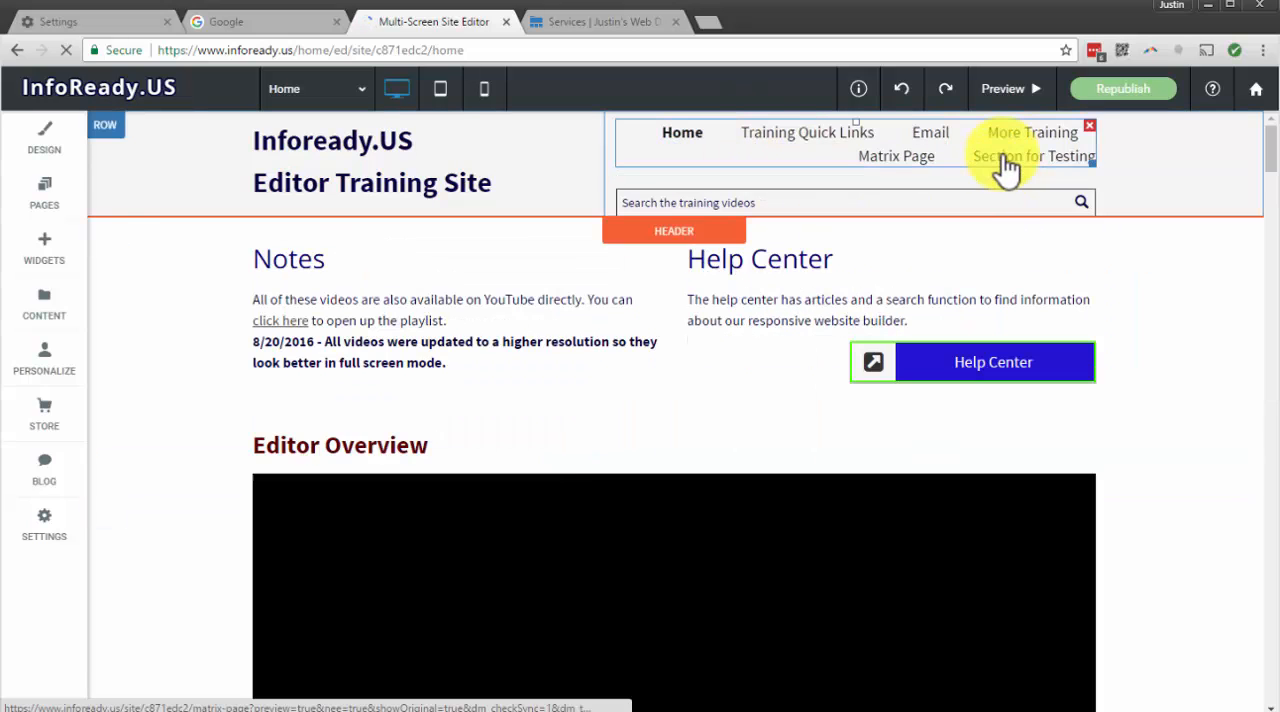
{"action": "left_click", "coordinate": [1005, 165]}
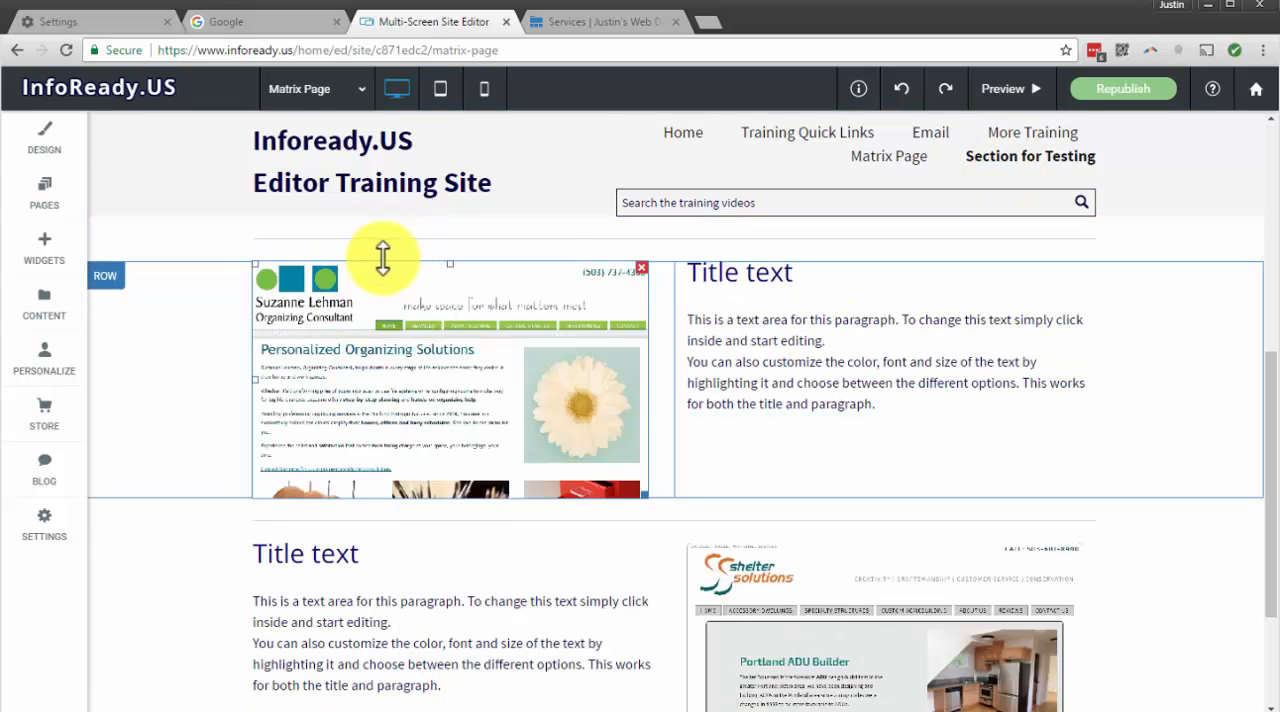
{"action": "scroll", "coordinate": [640, 398], "scroll_direction": "down", "scroll_amount": 2}
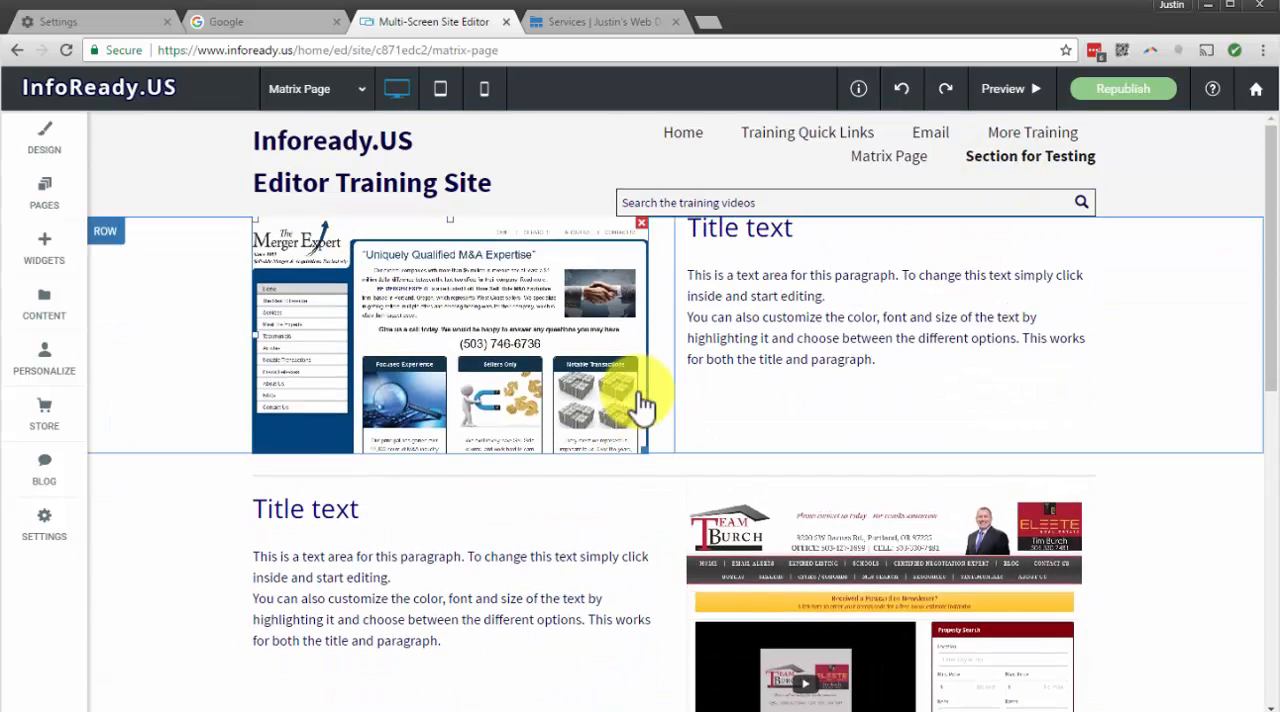
{"action": "scroll", "coordinate": [642, 392], "scroll_direction": "up", "scroll_amount": 4}
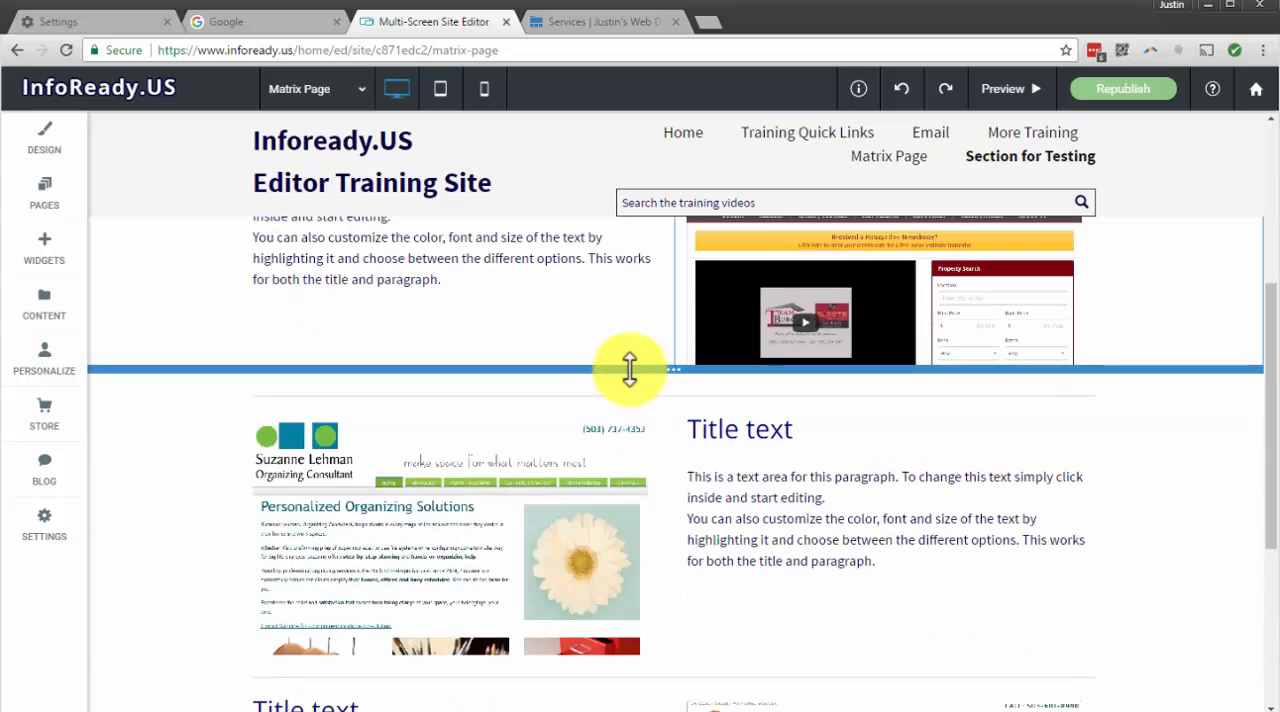
{"action": "scroll", "coordinate": [629, 366], "scroll_direction": "down", "scroll_amount": 4}
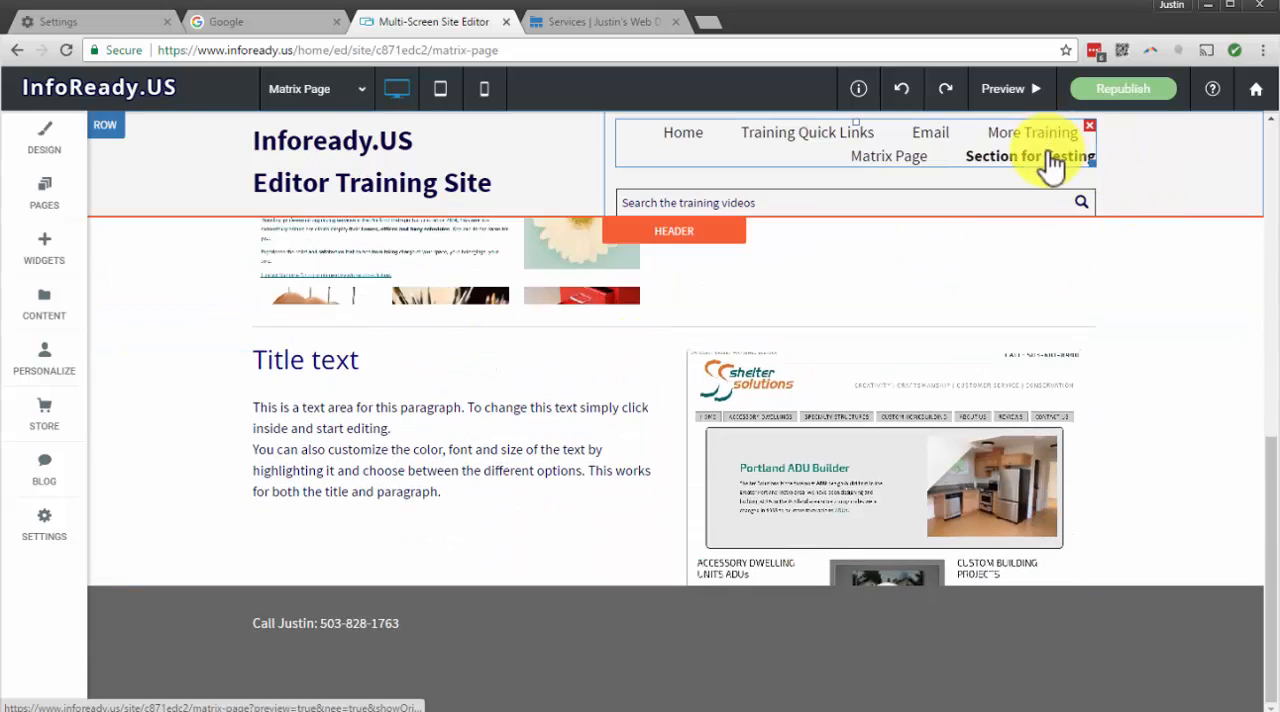
{"action": "scroll", "coordinate": [700, 290], "scroll_direction": "up", "scroll_amount": 6}
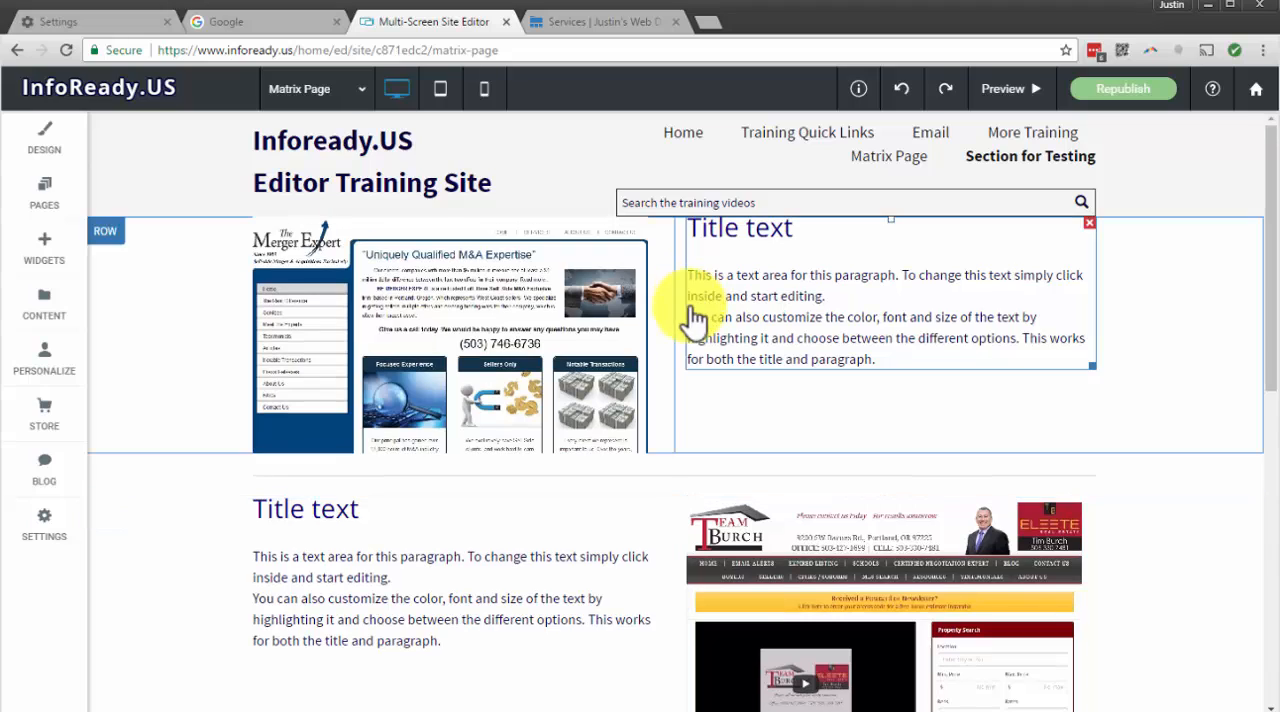
{"action": "left_click", "coordinate": [727, 330]}
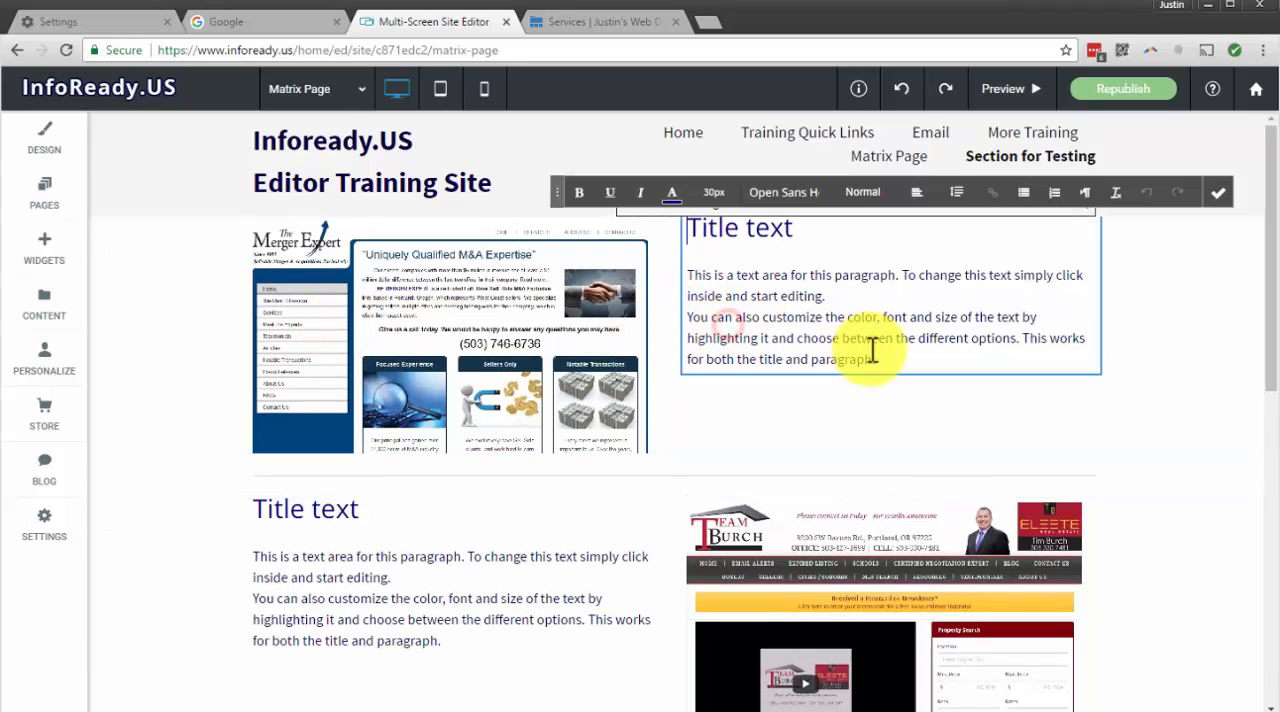
{"action": "left_click", "coordinate": [895, 361]}
{"action": "left_click_drag", "start_coordinate": [895, 361], "coordinate": [829, 360]}
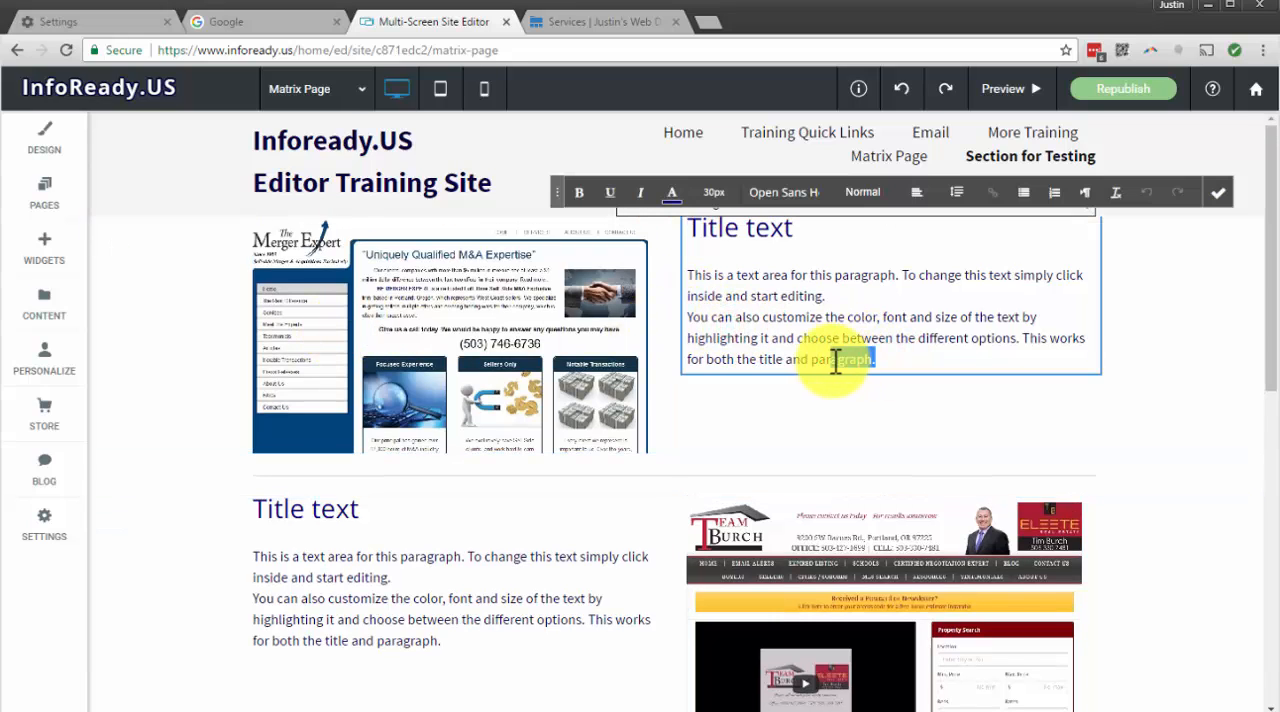
{"action": "left_click", "coordinate": [800, 437]}
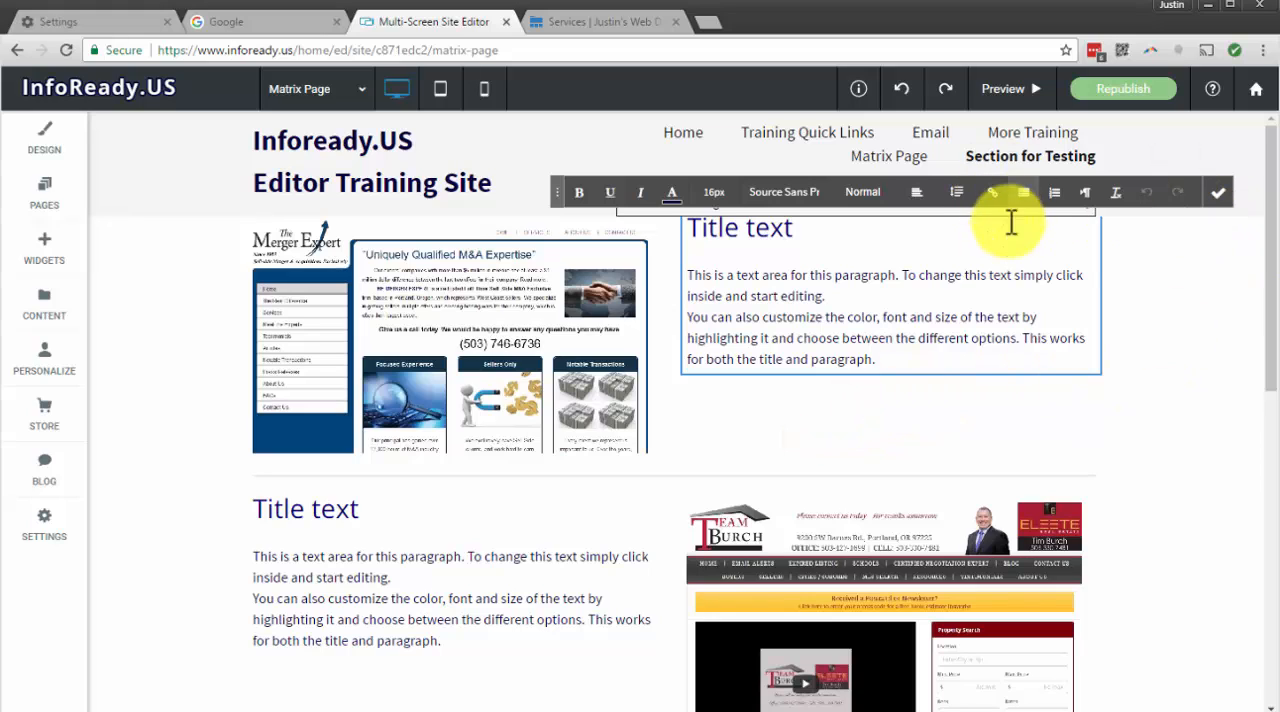
{"action": "left_click", "coordinate": [1219, 194]}
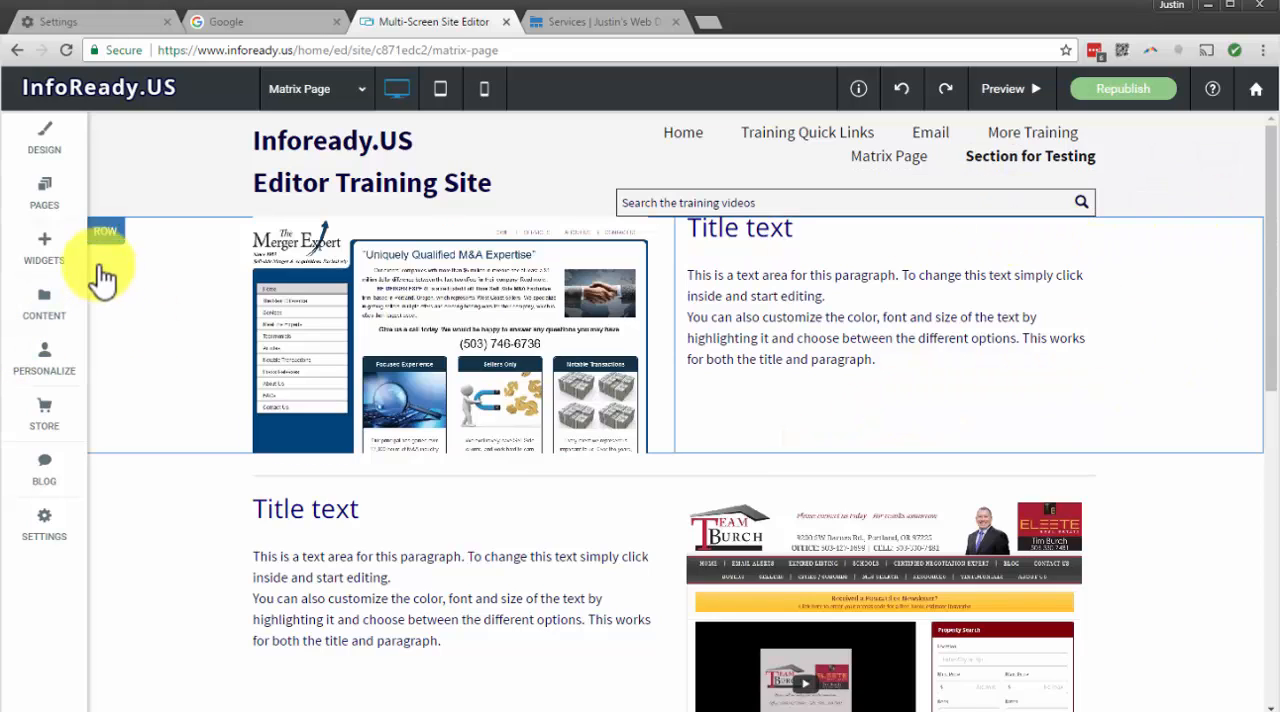
Add a button below the first row's paragraph and link it to the Section for Testing anchor on the Matrix Page
{"action": "left_click", "coordinate": [36, 248]}
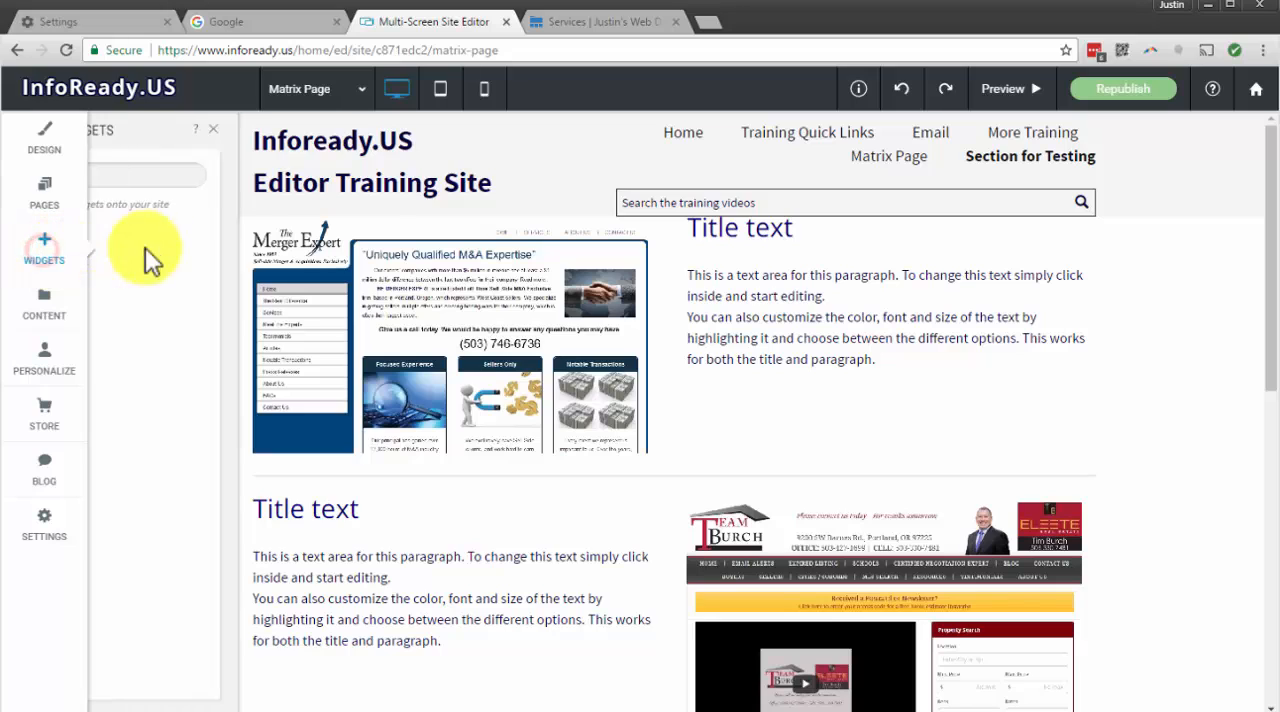
{"action": "left_click_drag", "start_coordinate": [326, 422], "coordinate": [838, 393]}
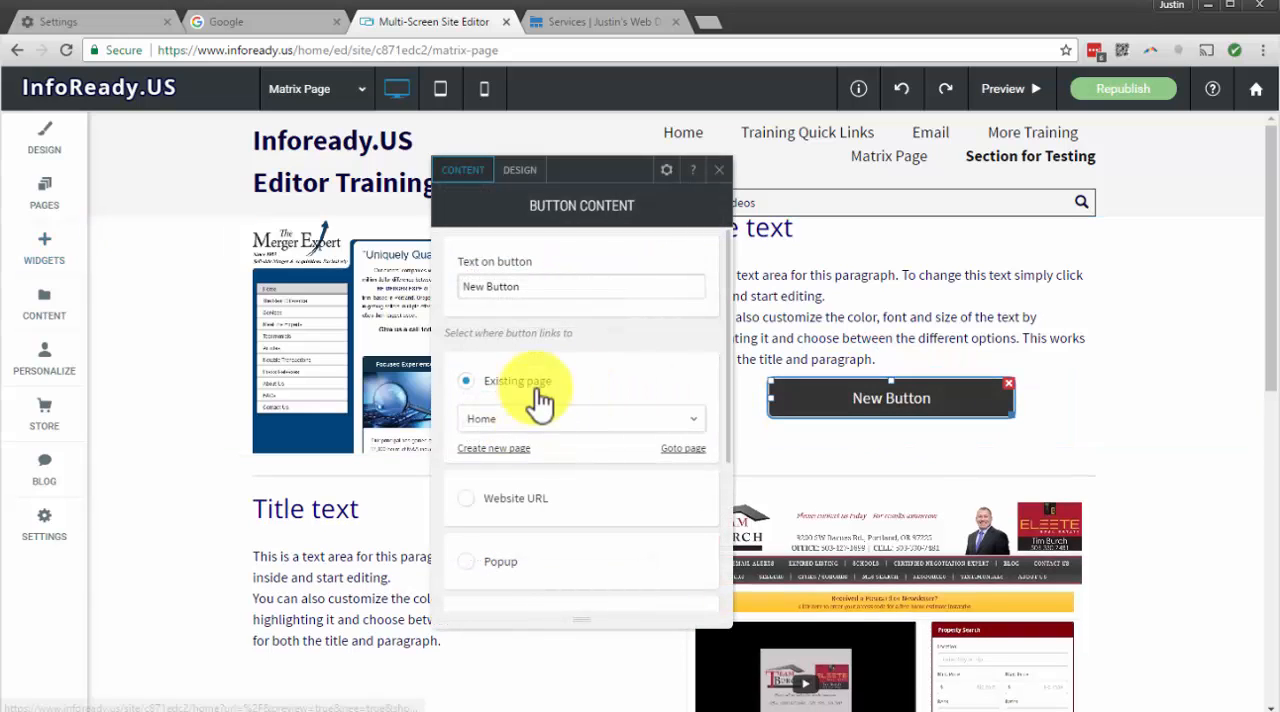
{"action": "left_click", "coordinate": [540, 424]}
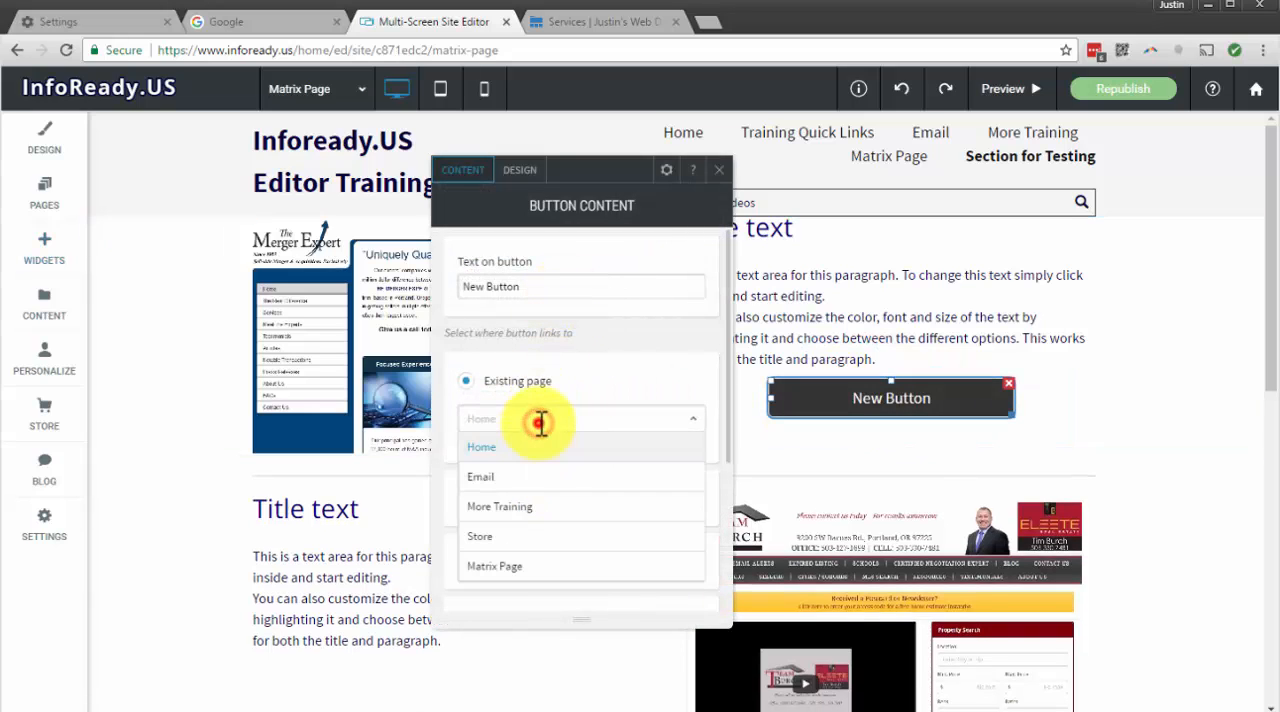
{"action": "left_click", "coordinate": [600, 380]}
{"action": "scroll", "coordinate": [623, 470], "scroll_direction": "down", "scroll_amount": 3}
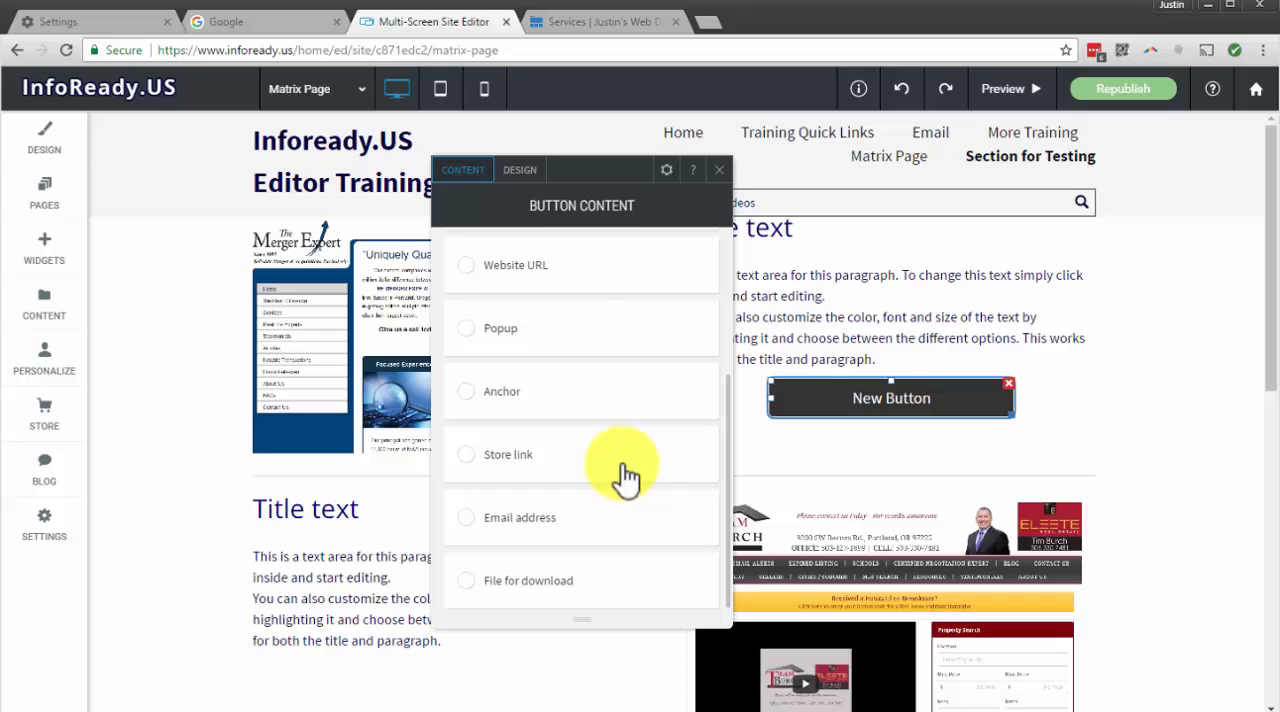
{"action": "left_click", "coordinate": [468, 396]}
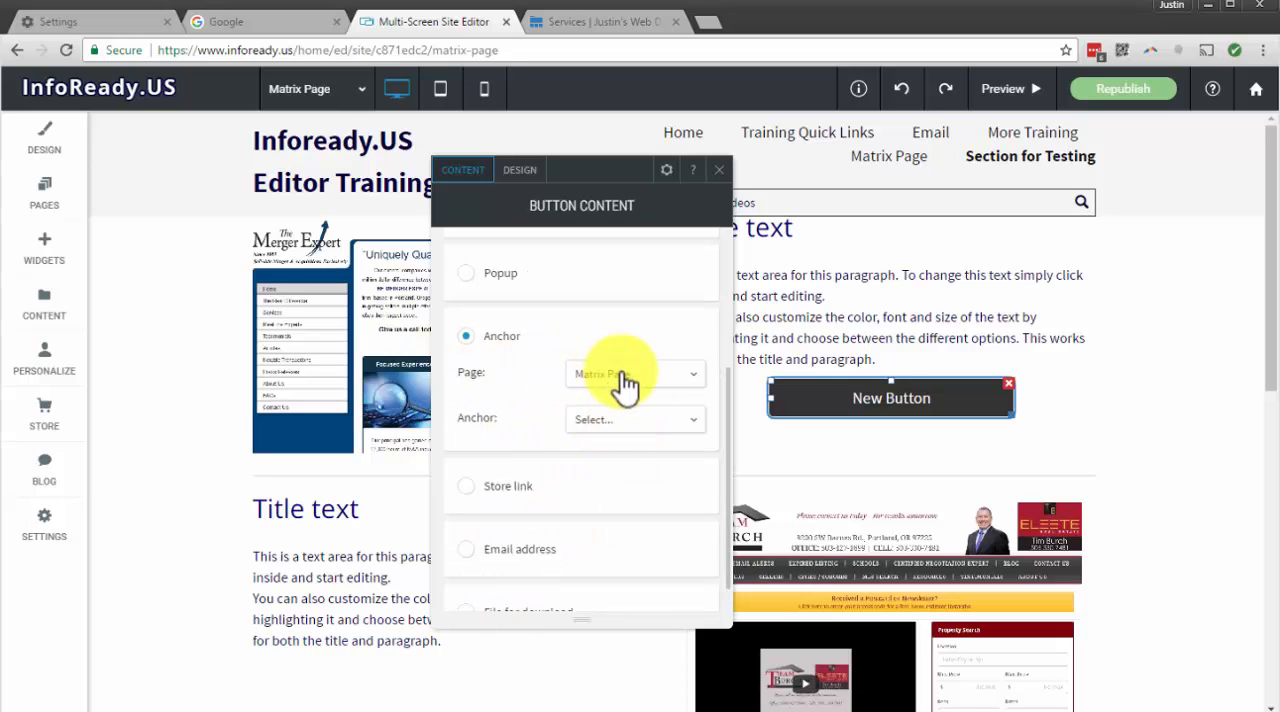
{"action": "left_click", "coordinate": [597, 425]}
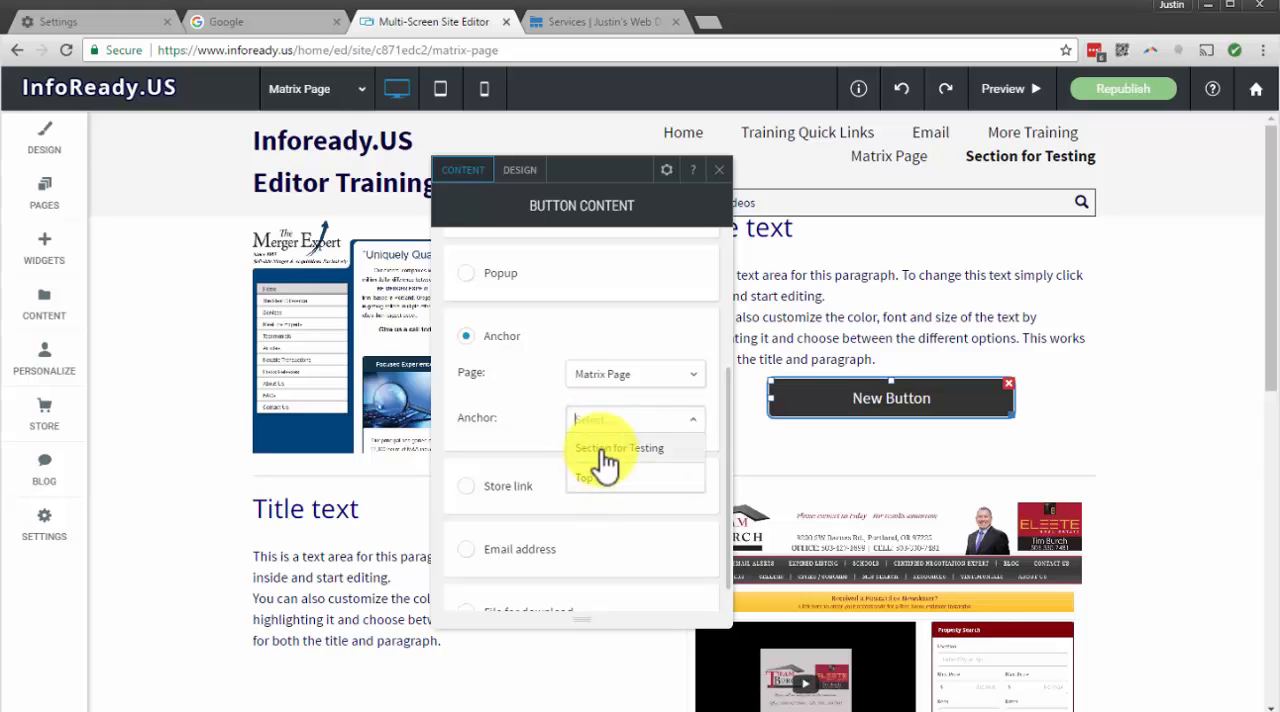
{"action": "left_click", "coordinate": [604, 450]}
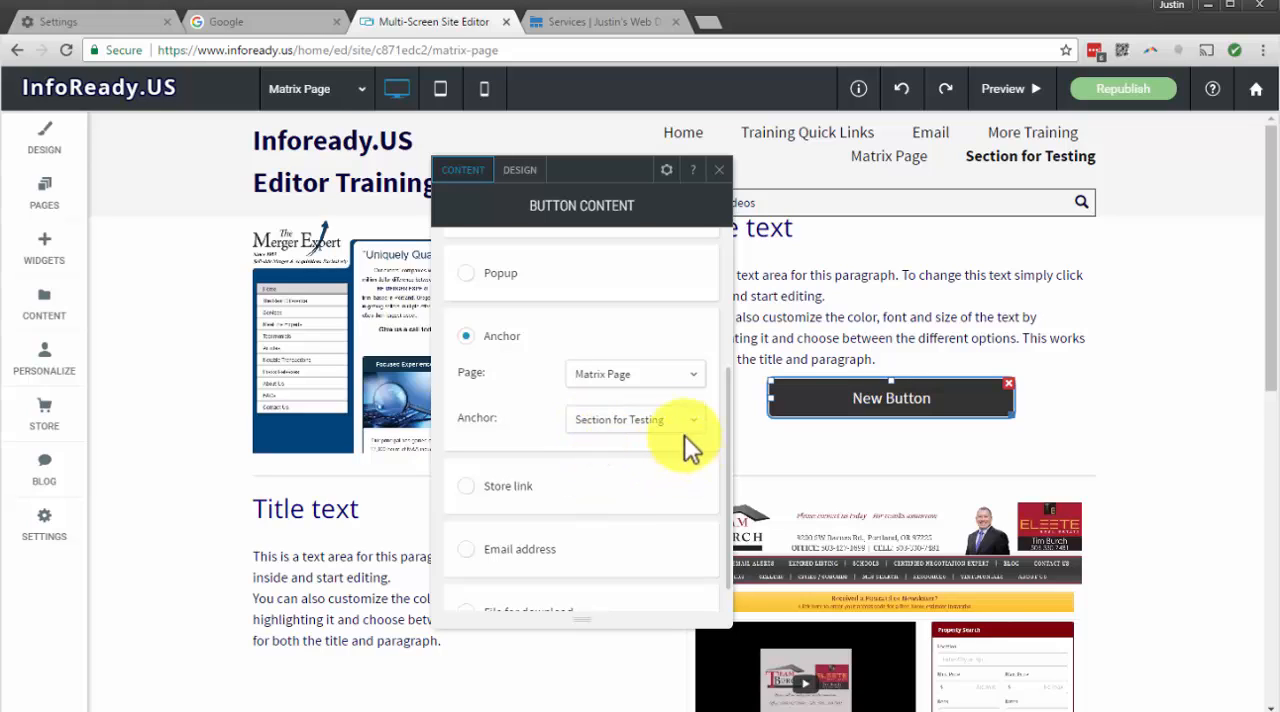
Set the new button's text to Anchor Test and close its content settings
{"action": "scroll", "coordinate": [680, 435], "scroll_direction": "down", "scroll_amount": 1}
{"action": "scroll", "coordinate": [680, 435], "scroll_direction": "up", "scroll_amount": 3}
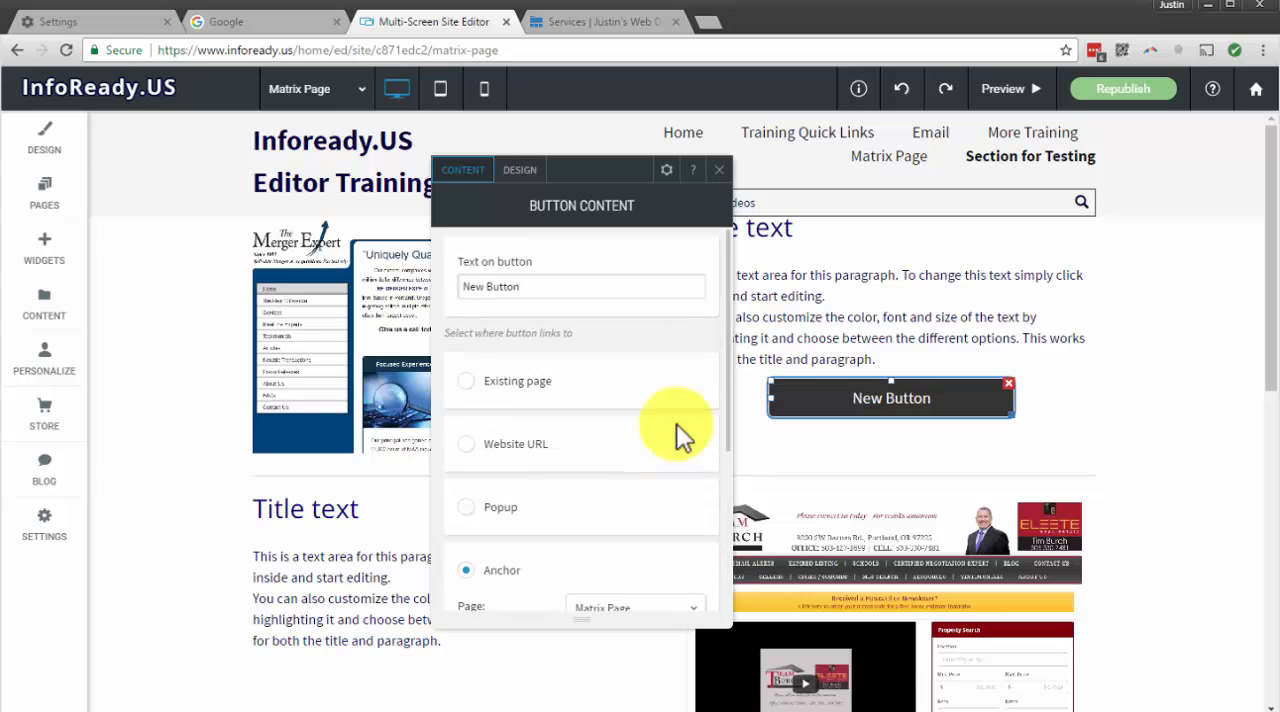
{"action": "scroll", "coordinate": [680, 435], "scroll_direction": "down", "scroll_amount": 1}
{"action": "scroll", "coordinate": [677, 400], "scroll_direction": "up", "scroll_amount": 3}
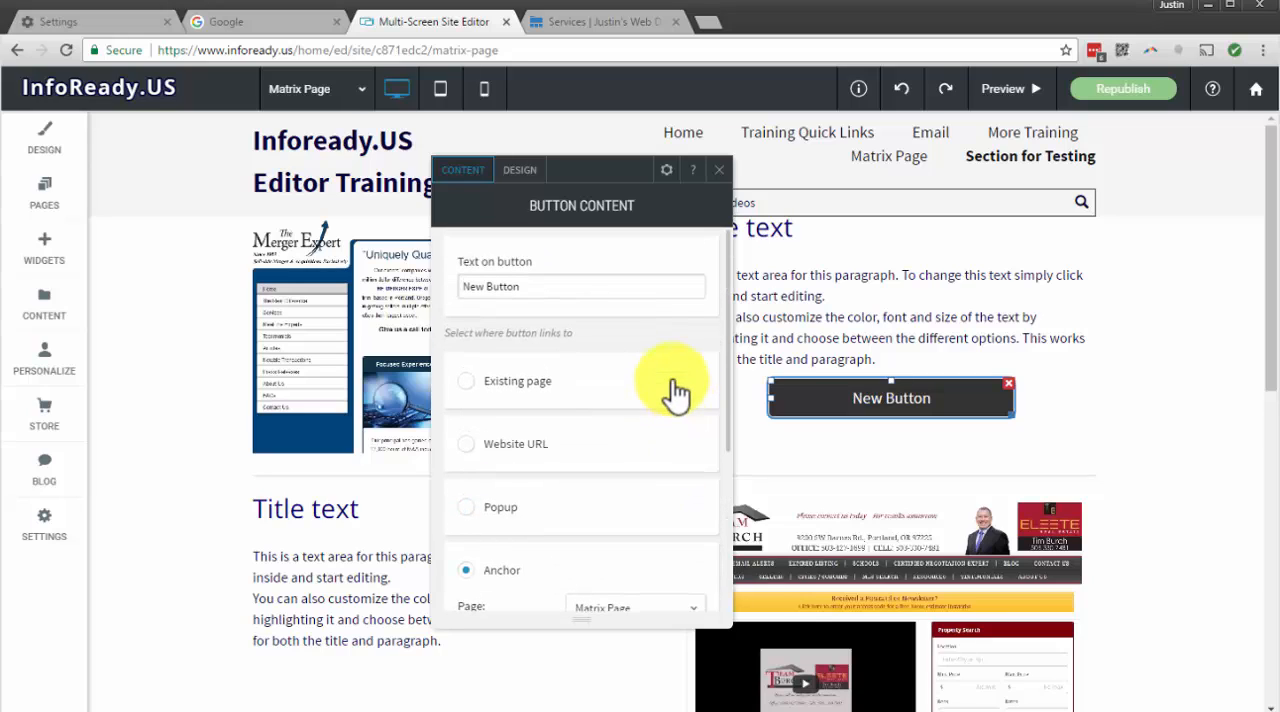
{"action": "left_click_drag", "start_coordinate": [528, 286], "coordinate": [451, 286]}
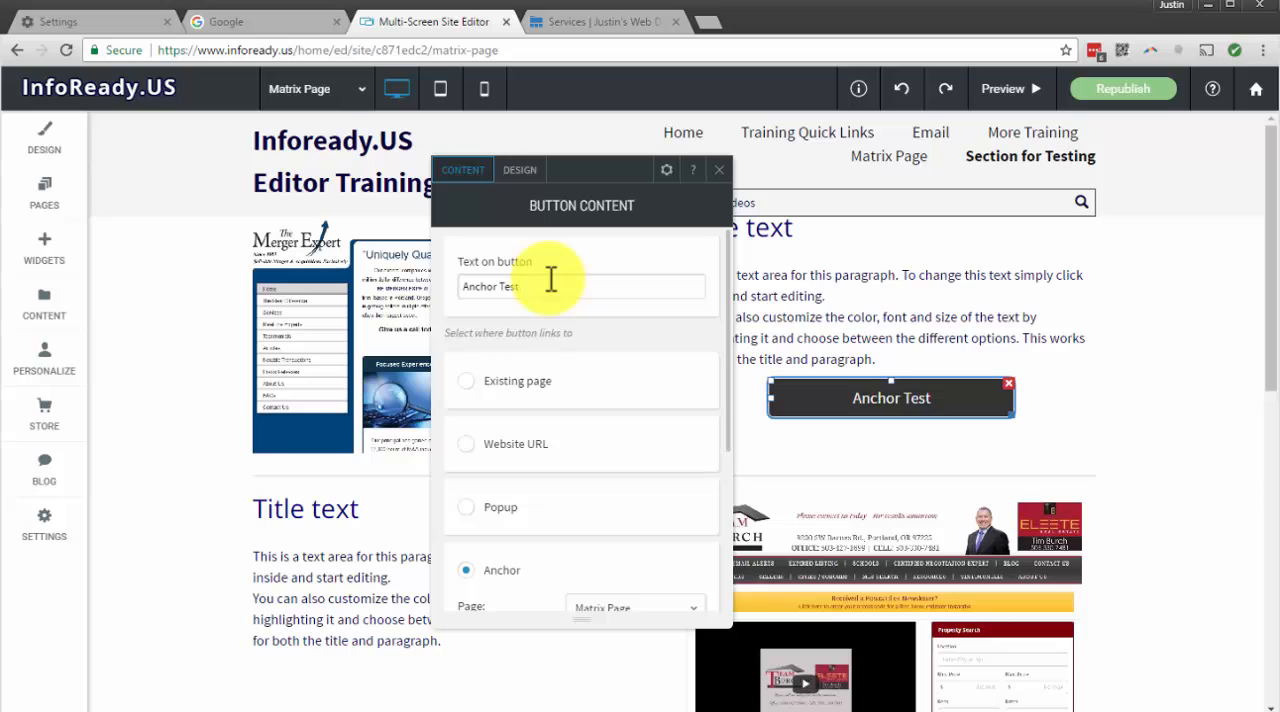
{"action": "left_click", "coordinate": [720, 171]}
Try following the Anchor Test button in the editor, dismissing its content settings each time
{"action": "left_click", "coordinate": [913, 398]}
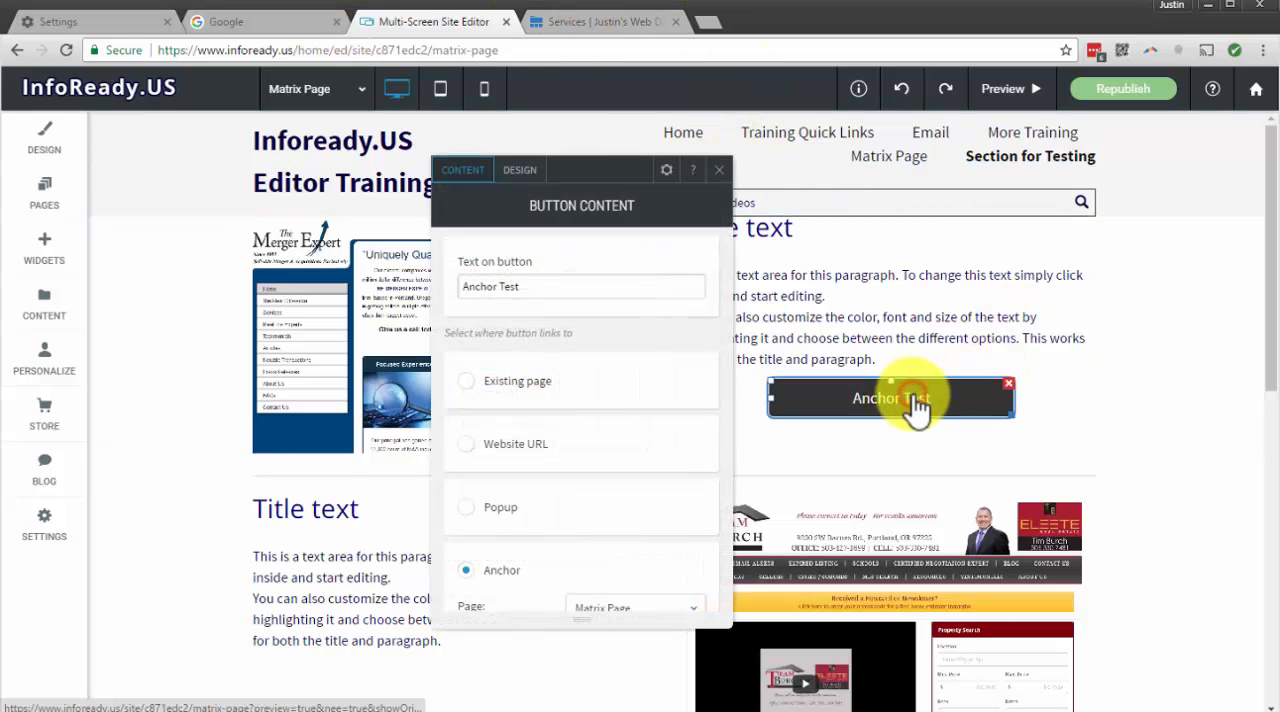
{"action": "left_click", "coordinate": [719, 170]}
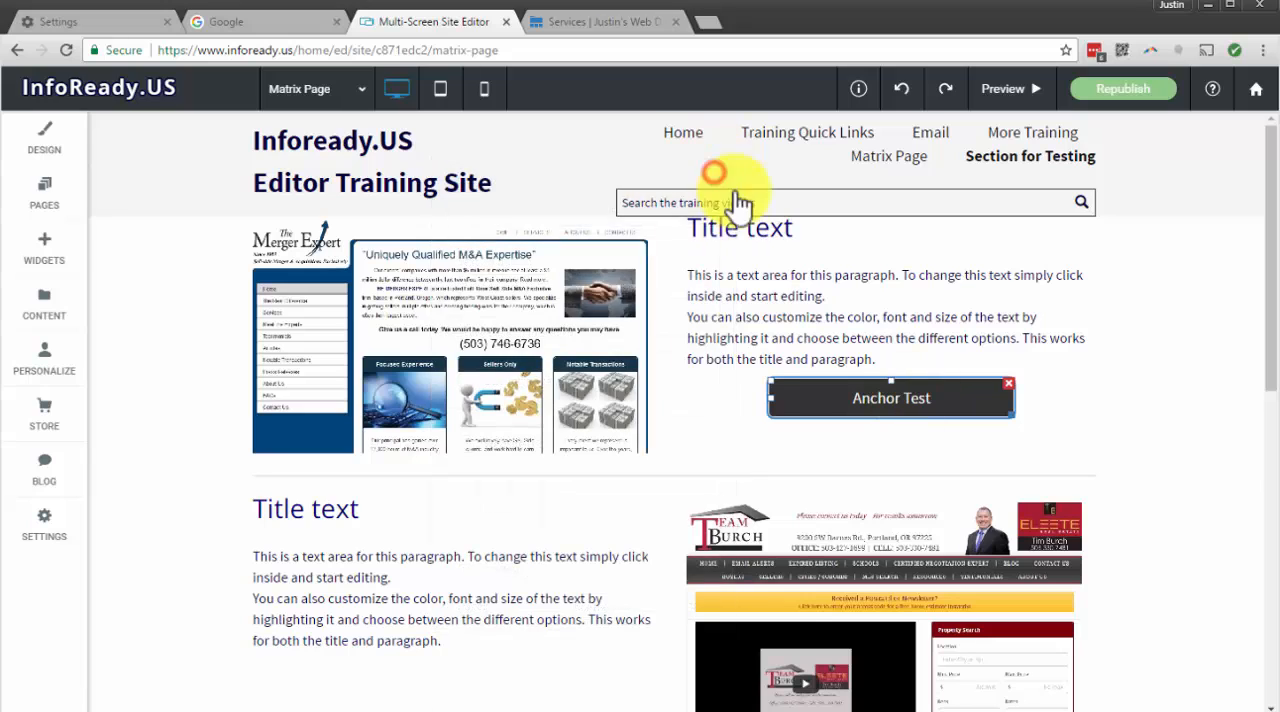
{"action": "left_click", "coordinate": [835, 405]}
{"action": "left_click", "coordinate": [720, 170]}
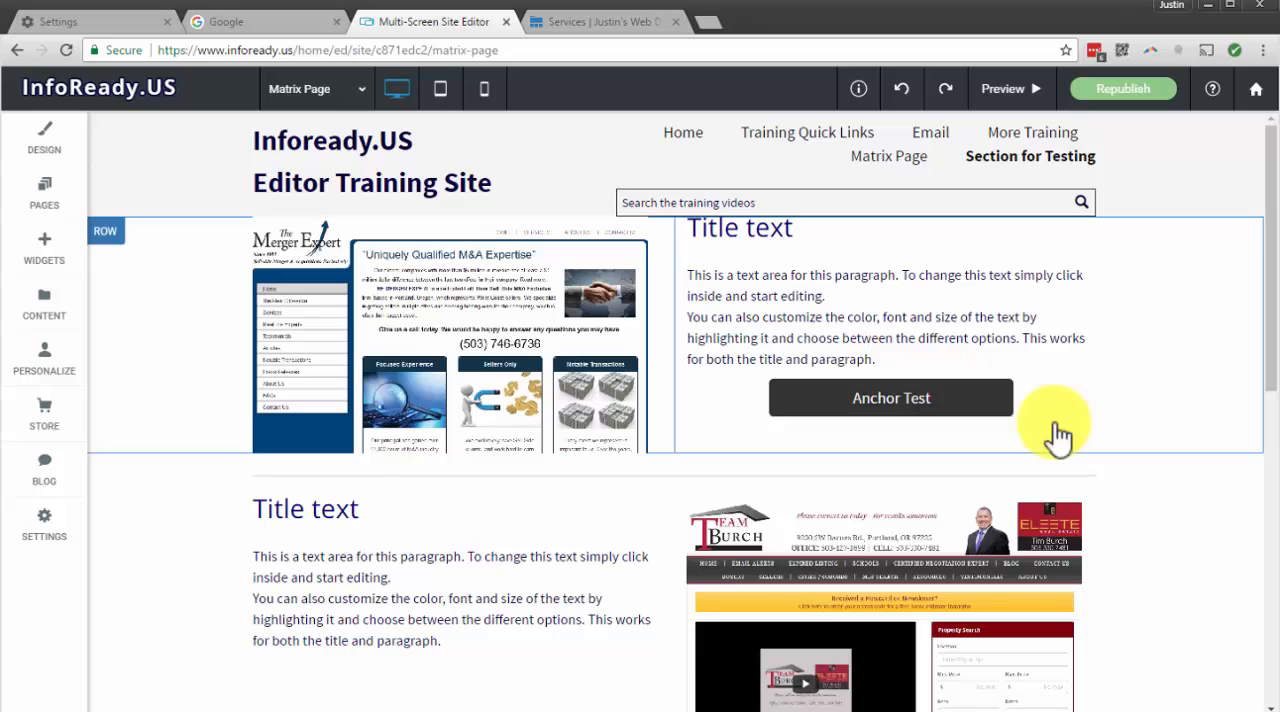
Delete the Anchor Test button from the first row of the Matrix Page
{"action": "scroll", "coordinate": [846, 414], "scroll_direction": "down", "scroll_amount": 2}
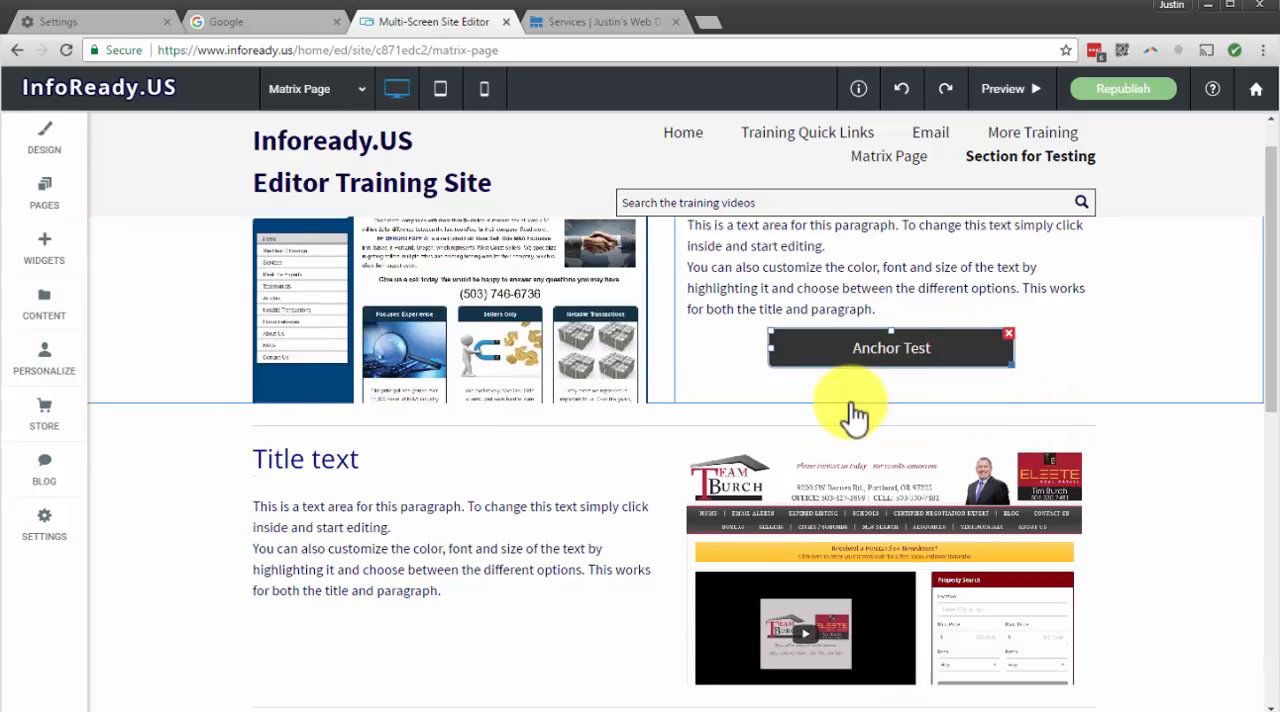
{"action": "scroll", "coordinate": [846, 417], "scroll_direction": "up", "scroll_amount": 2}
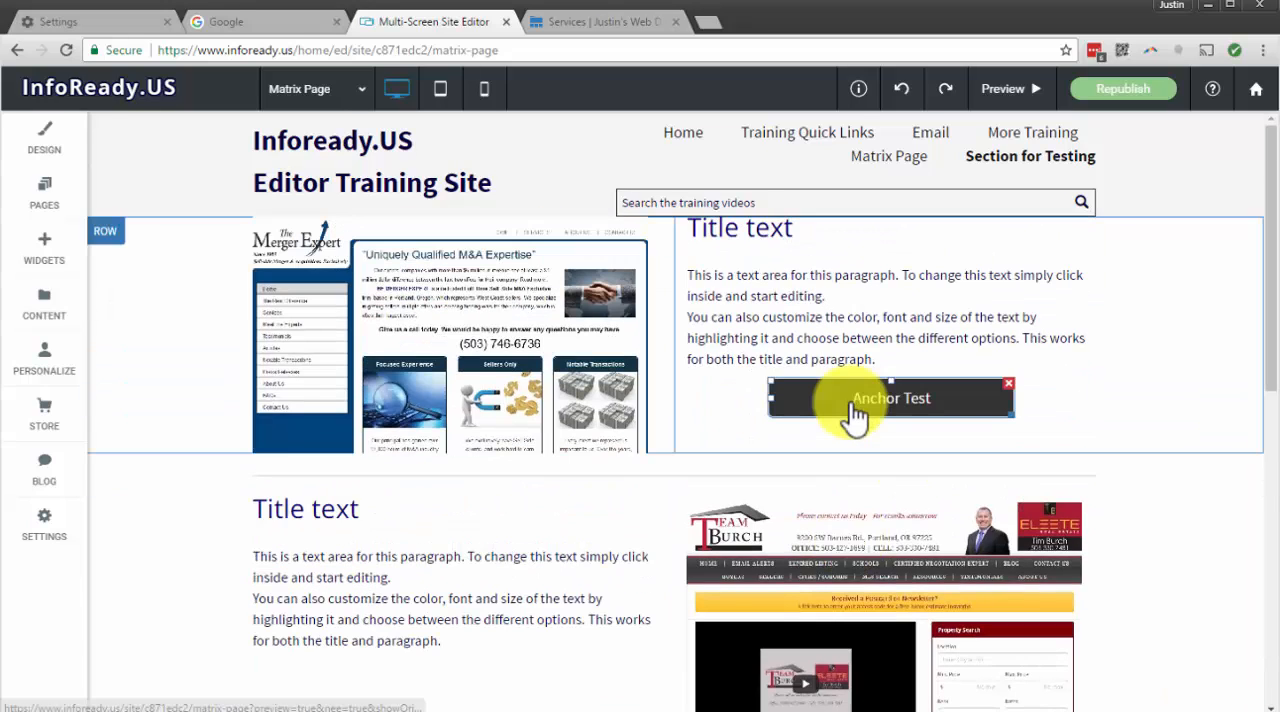
{"action": "left_click", "coordinate": [1009, 381]}
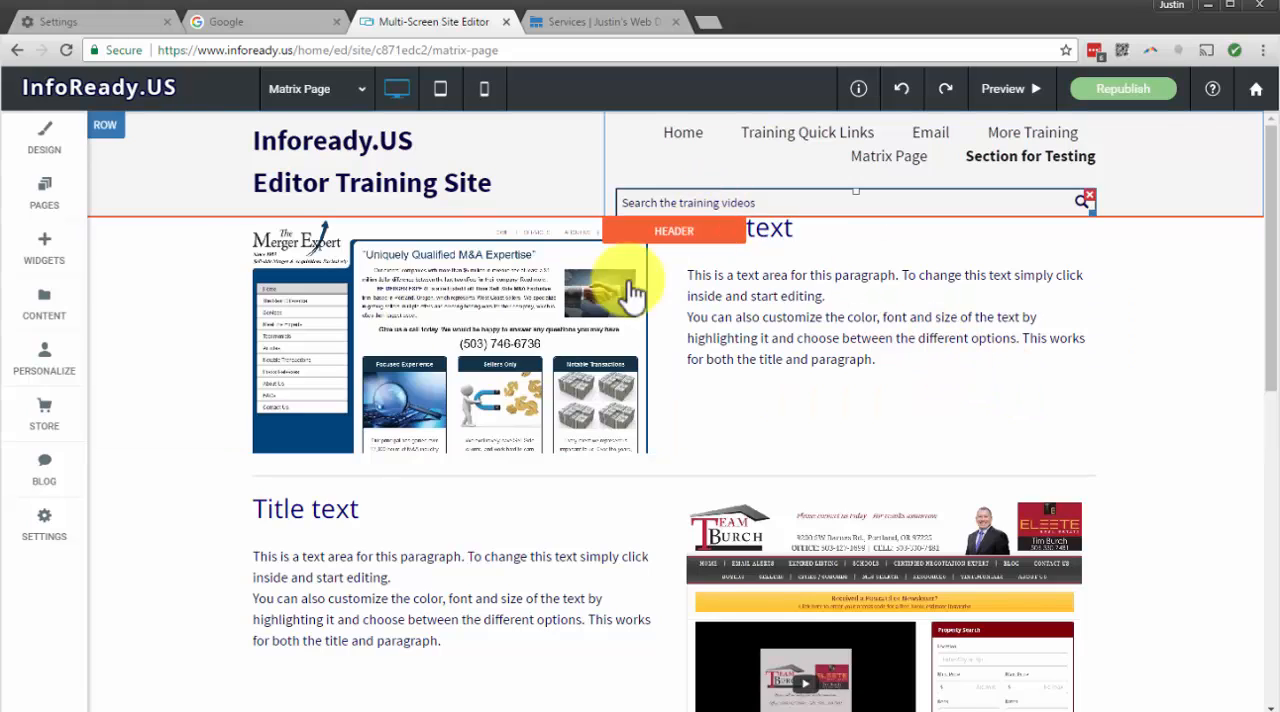